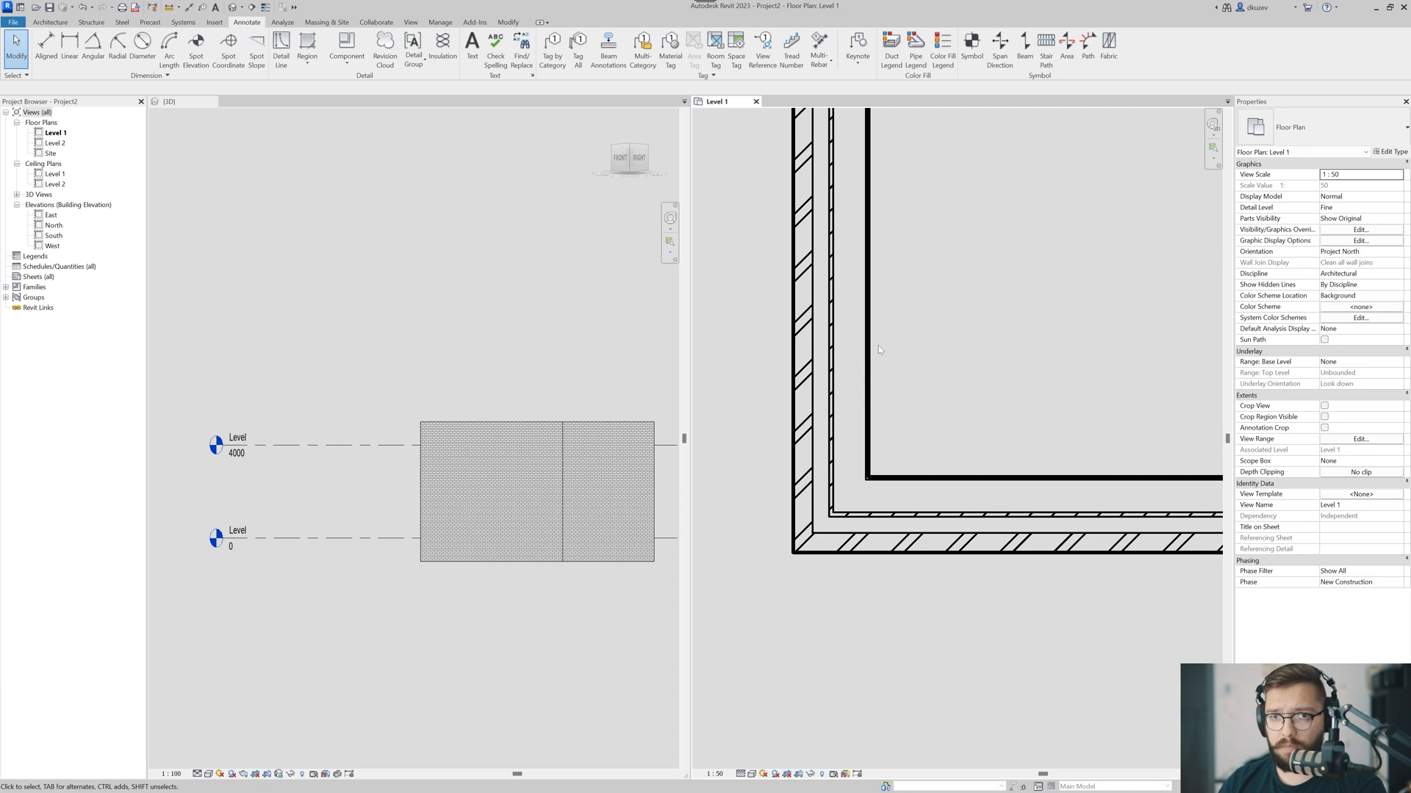
- Select all four walls of the rectangular building in the floor plan and change their type to Generic - 200mm
scroll(879, 345, "down", 6)
middle_click_drag(957, 388, 884, 441)
scroll(893, 438, "down", 1)
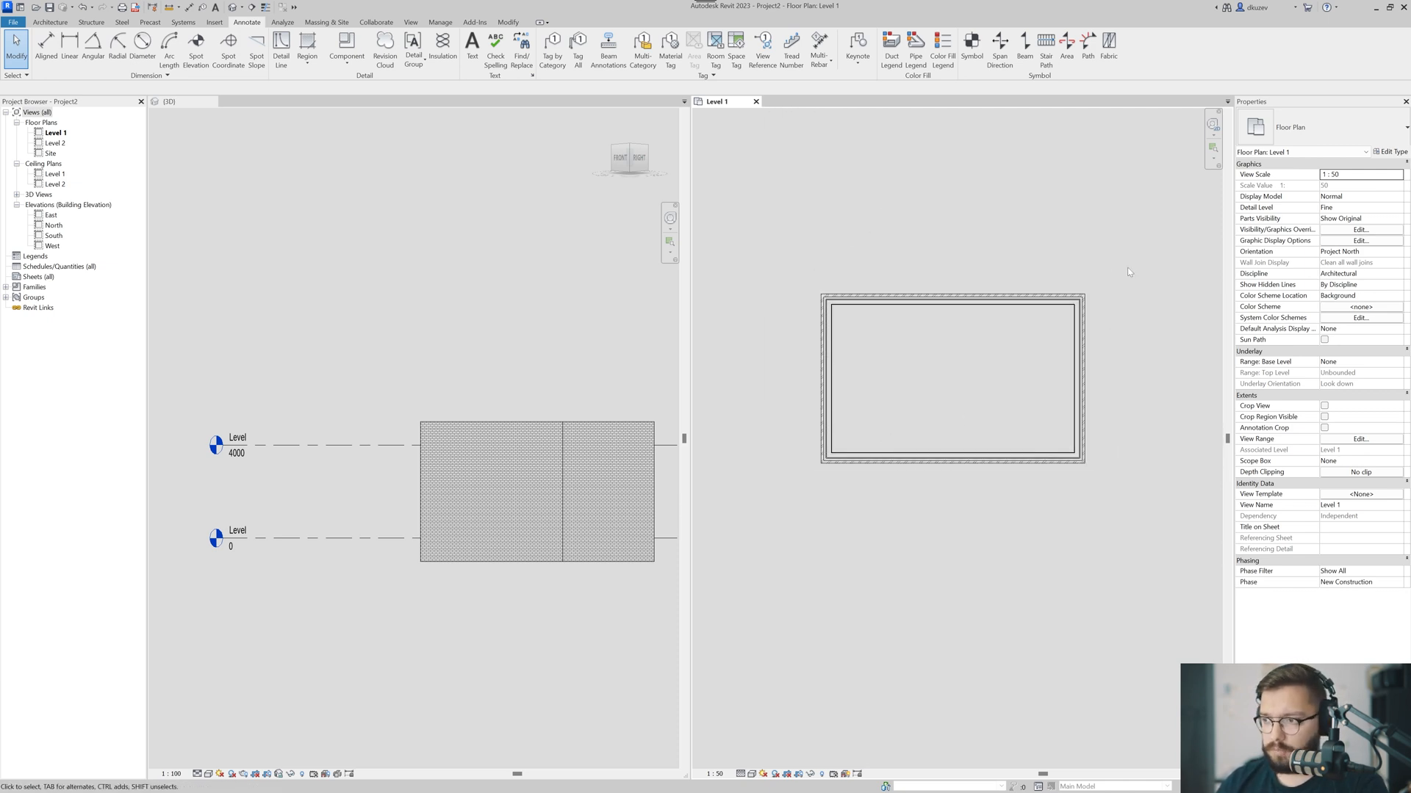
left_click_drag(1127, 268, 780, 559)
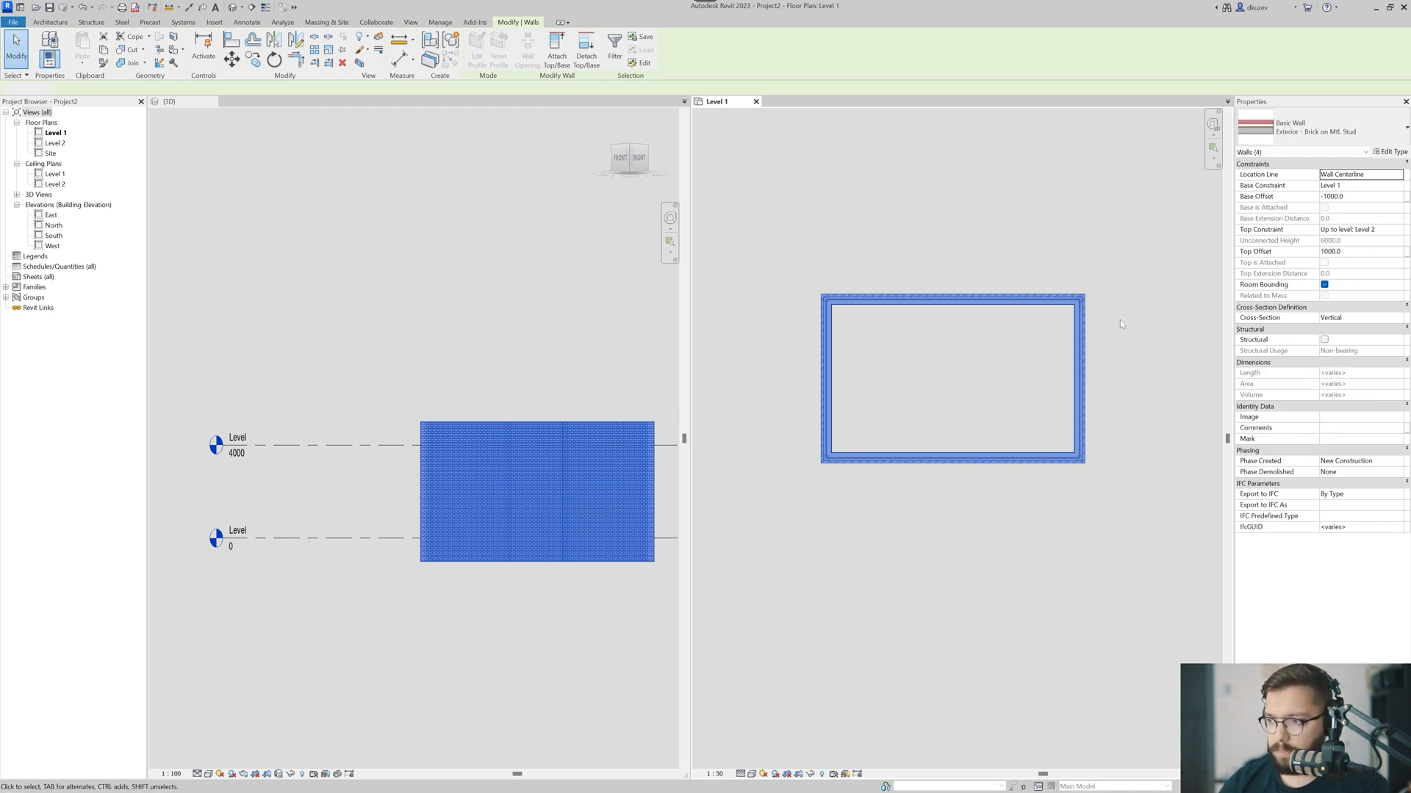
left_click_drag(1137, 263, 788, 527)
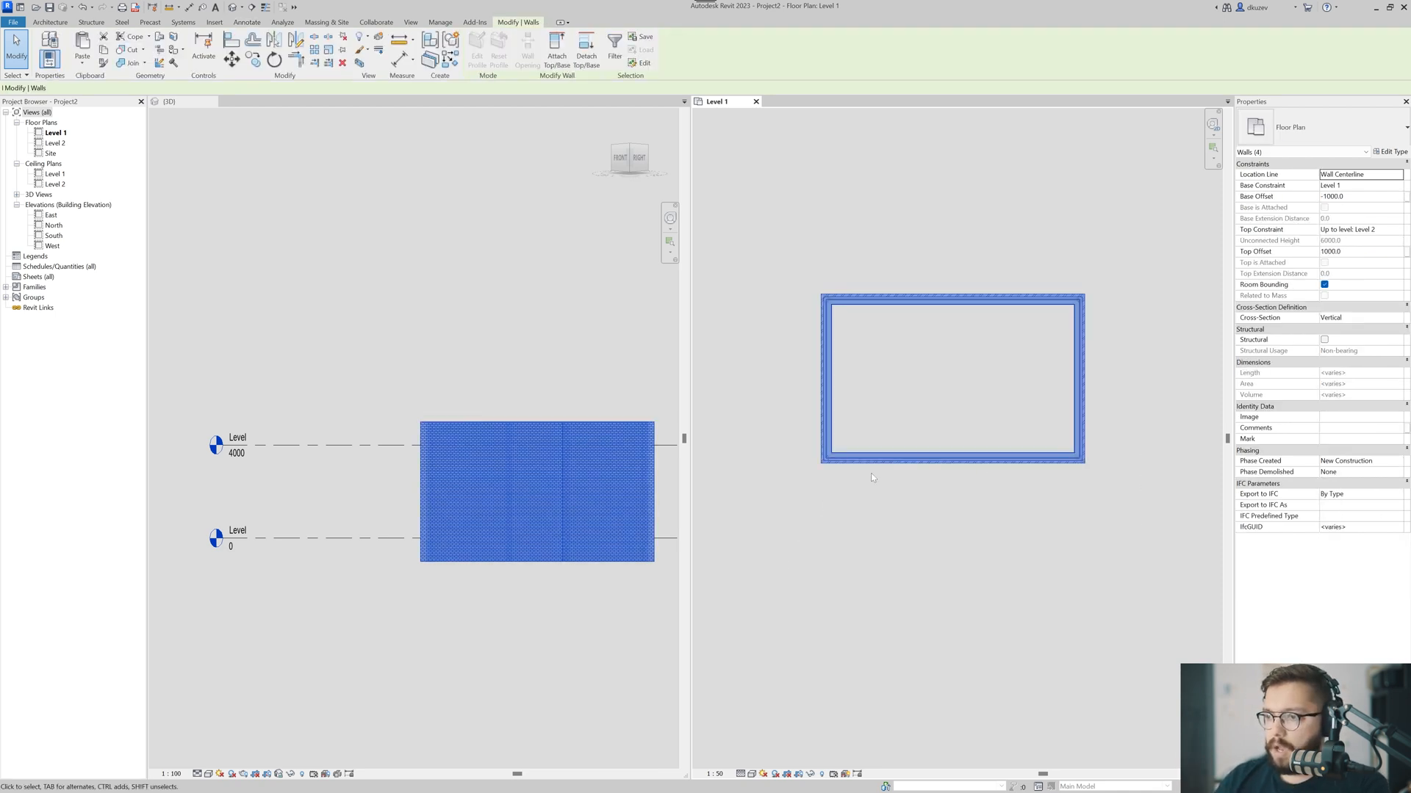
left_click(1340, 133)
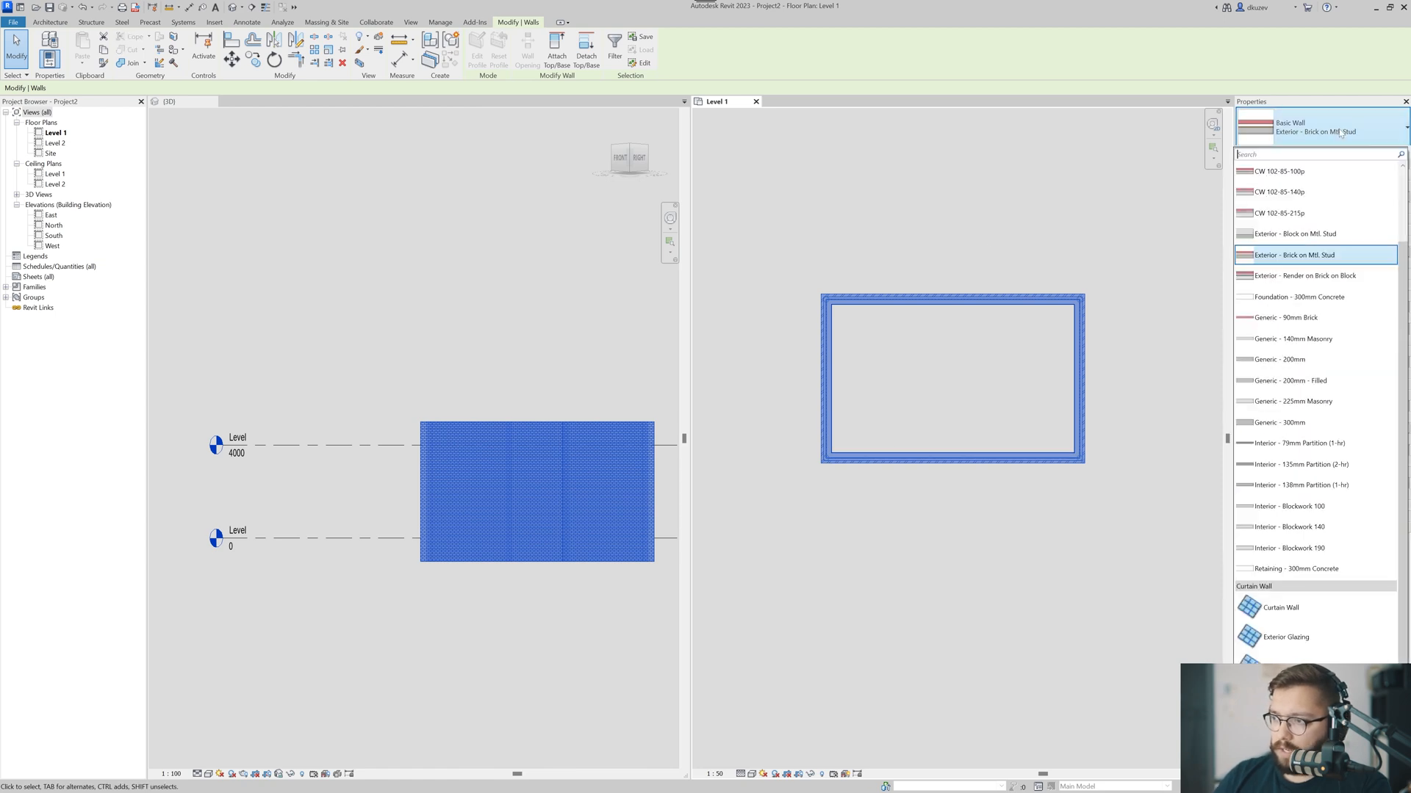
left_click(1304, 275)
left_click(1333, 131)
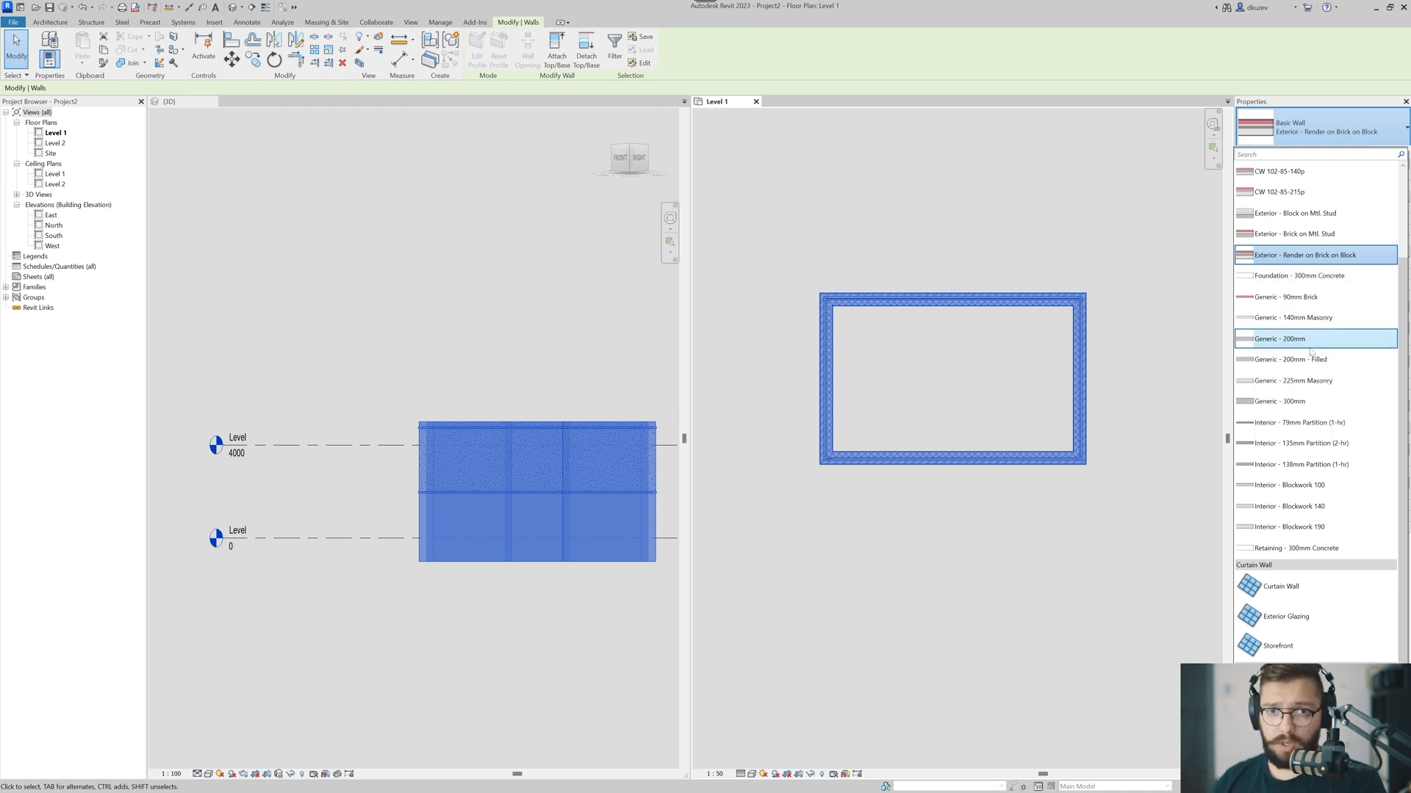
left_click(1312, 348)
left_click(830, 433)
- Draw a freestanding Generic - 200mm wall about 4100 mm long, running north-south below the building's south-west corner in the Level 1 plan
scroll(831, 433, "up", 2)
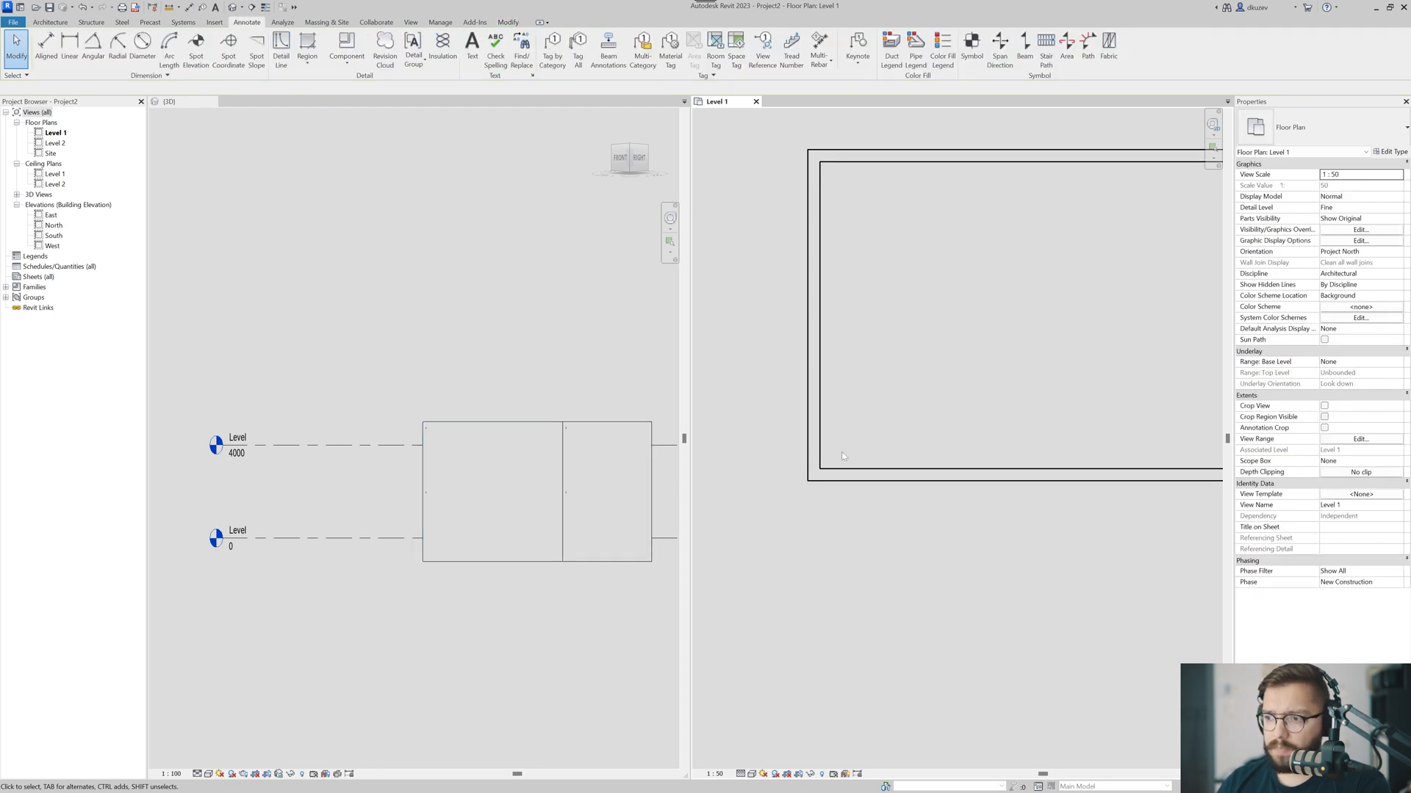
scroll(845, 437, "up", 3)
middle_click_drag(928, 374, 1017, 372)
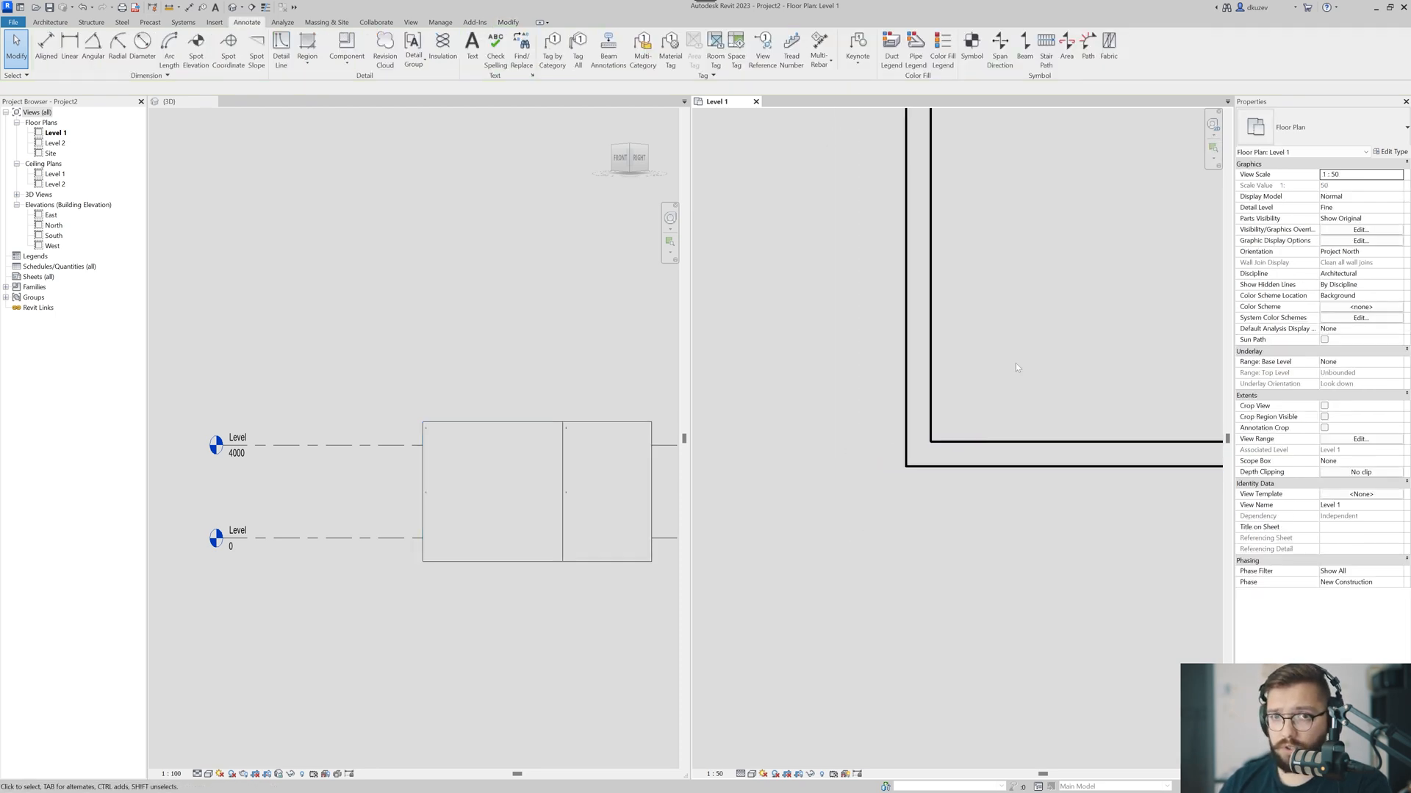
left_click(917, 360)
scroll(955, 503, "down", 2)
middle_click_drag(974, 435, 931, 443)
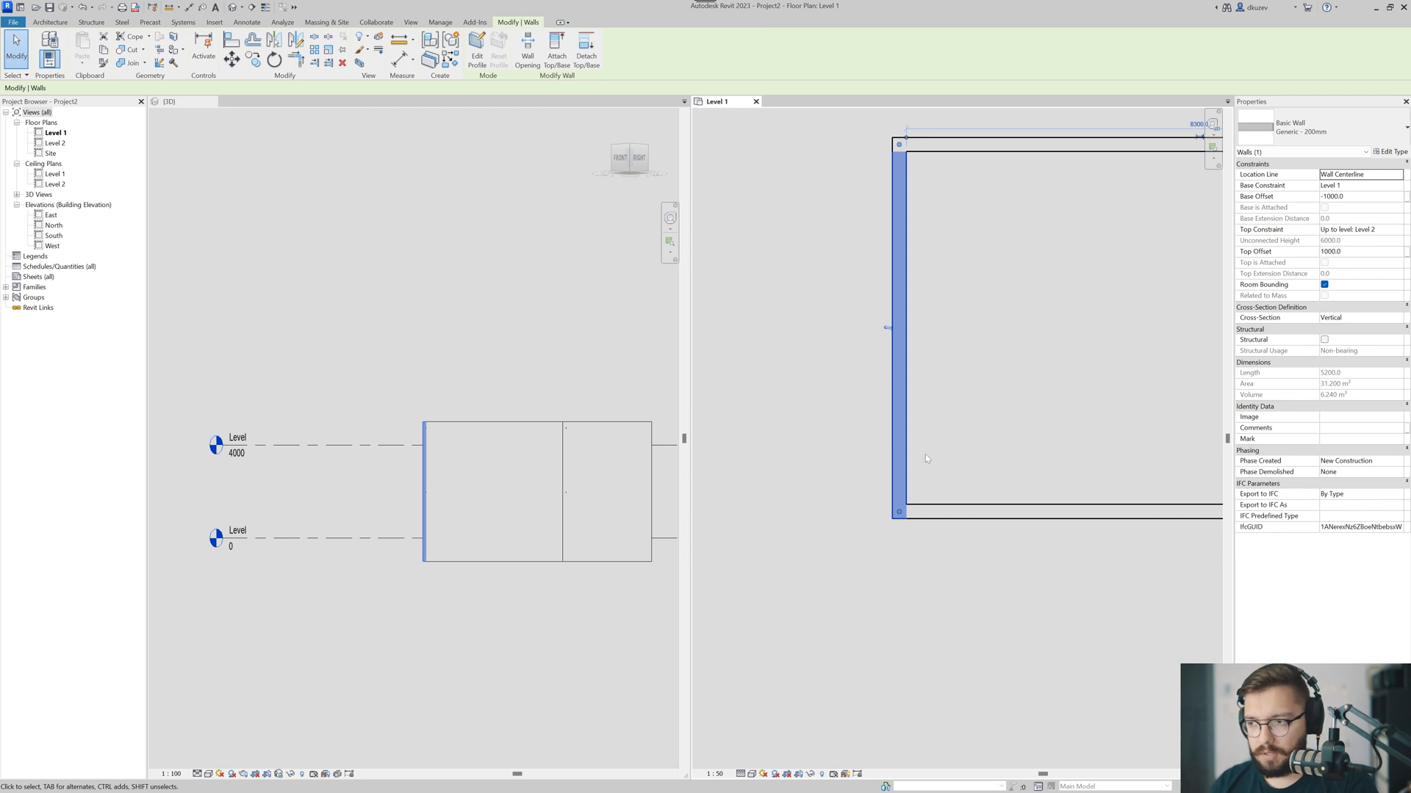
middle_click_drag(915, 530, 933, 501)
key("w")
key("a")
scroll(932, 503, "down", 2)
middle_click_drag(925, 573, 884, 420)
left_click(894, 391)
left_click(895, 558)
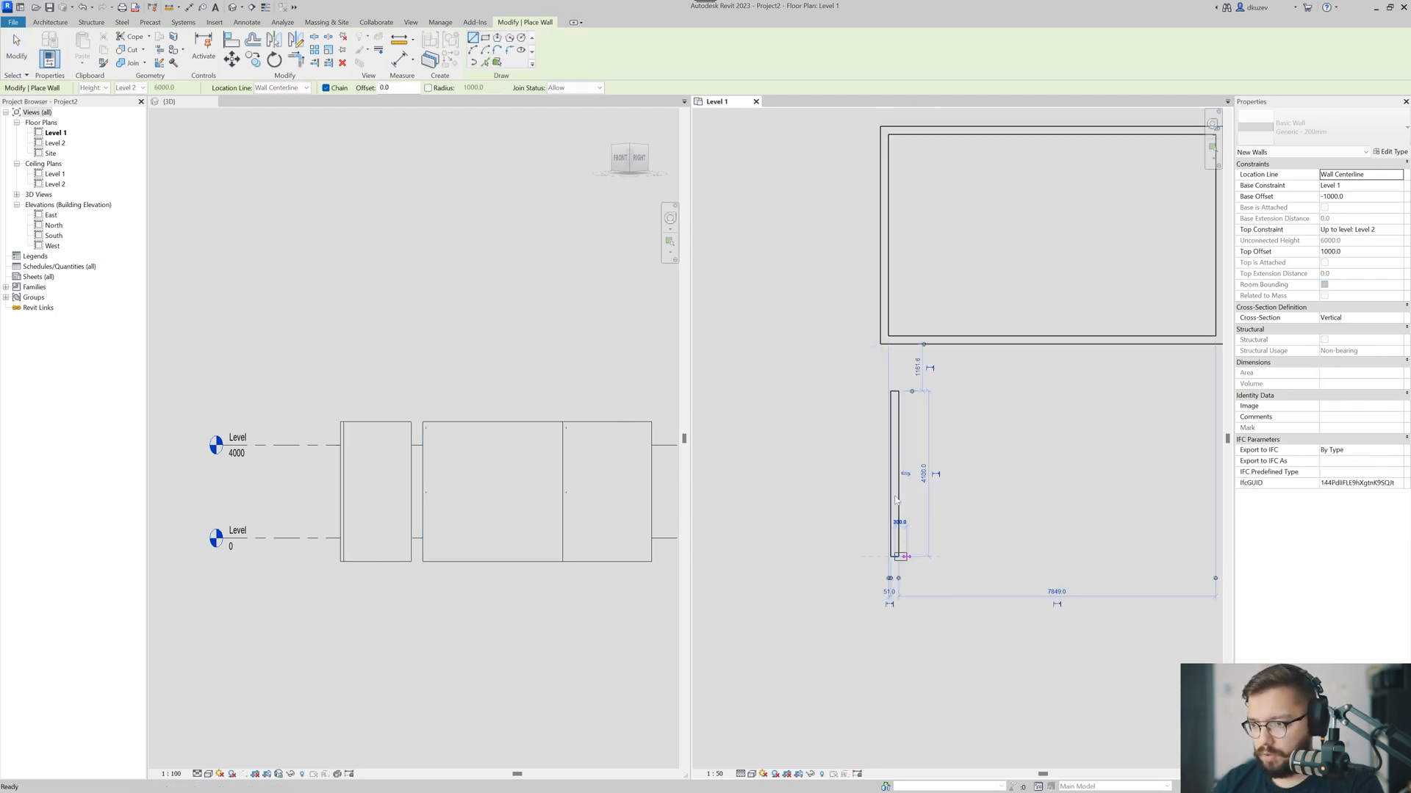
key("Escape")
key("Escape")
- Select the freestanding wall in the 3D view and open its type properties
scroll(902, 508, "up", 2)
middle_click_drag(903, 507, 901, 468)
left_click(374, 338)
middle_click_drag(432, 425, 404, 448, "shift")
scroll(416, 498, "up", 1)
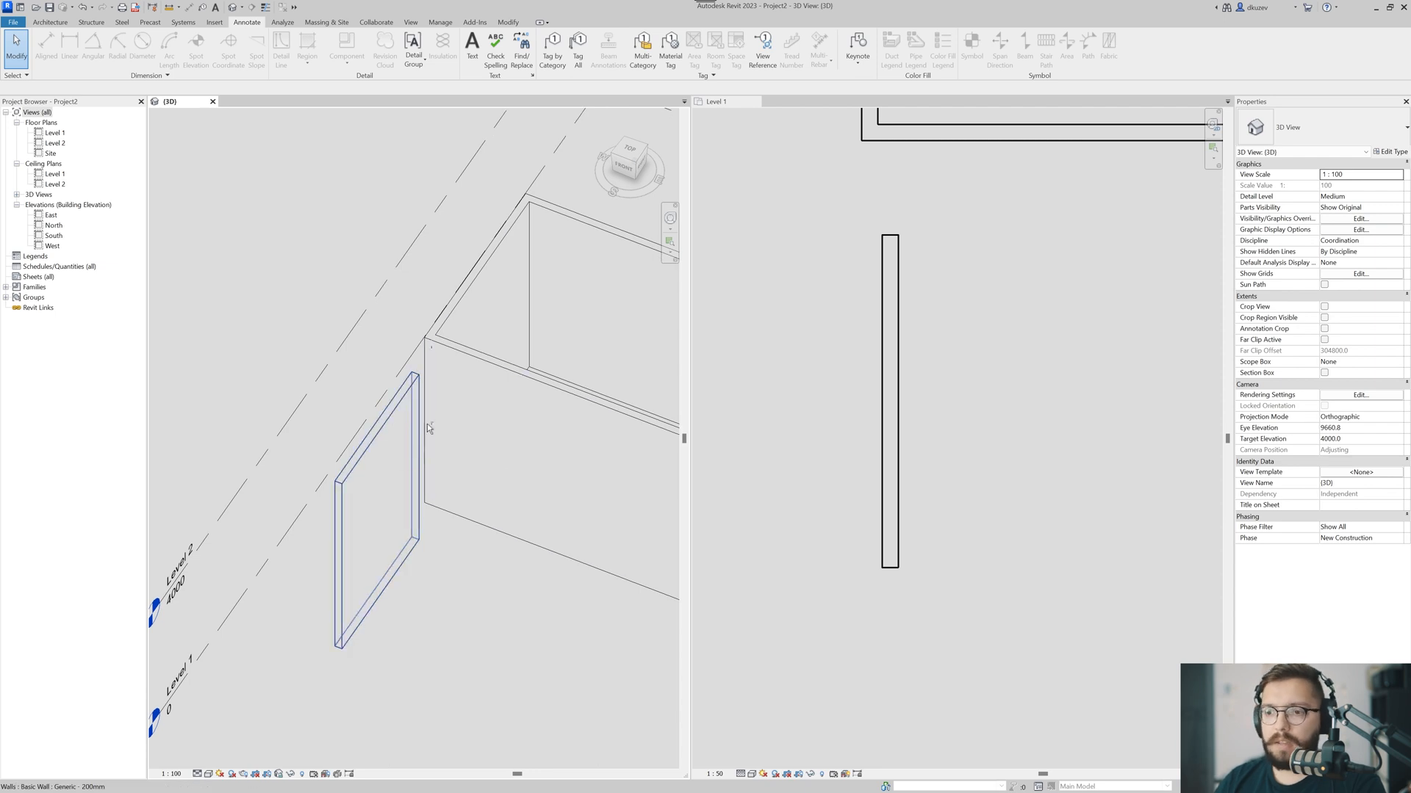
mouse_move(450, 509)
middle_mouse_down("shift")
mouse_move(408, 499)
mouse_move(452, 512)
middle_mouse_up("shift")
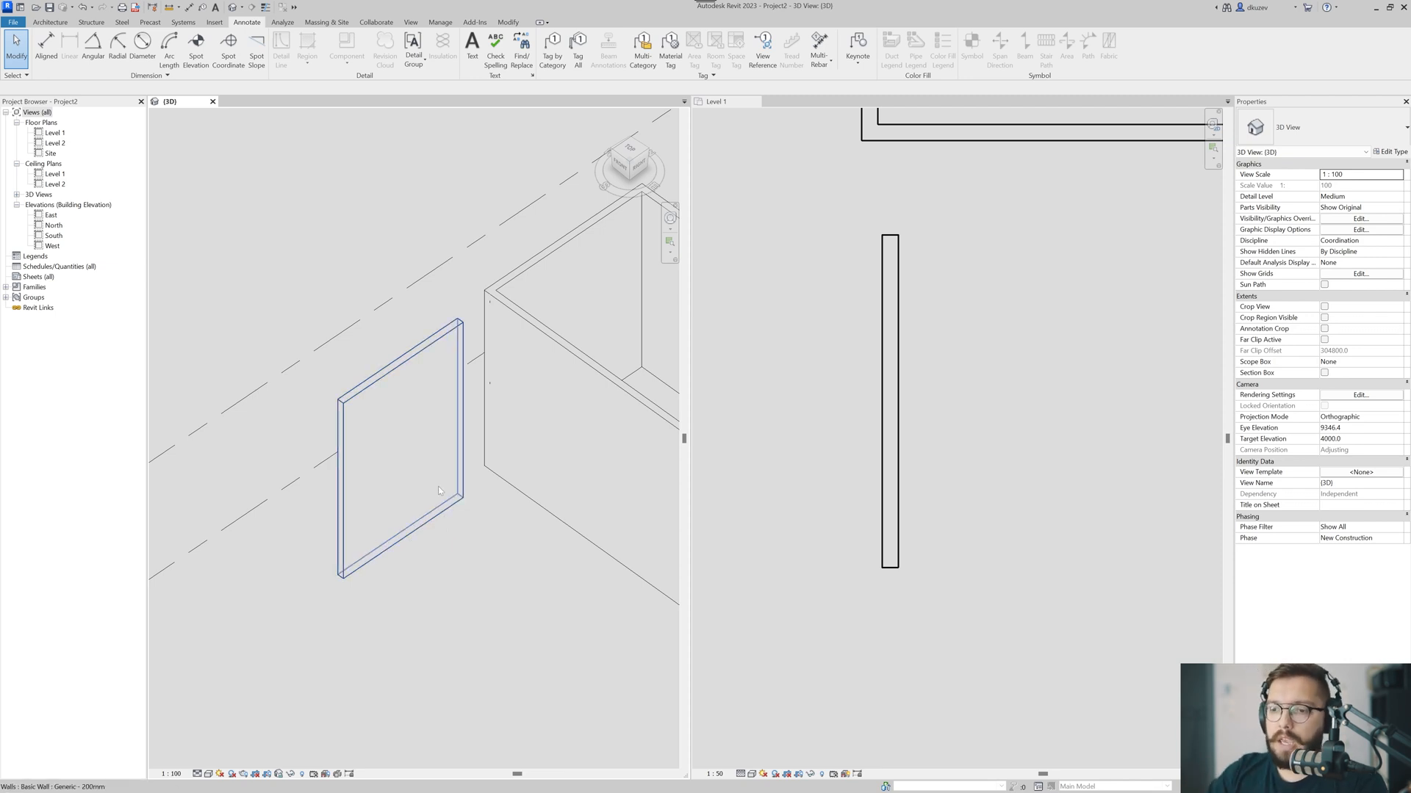
left_click(413, 448)
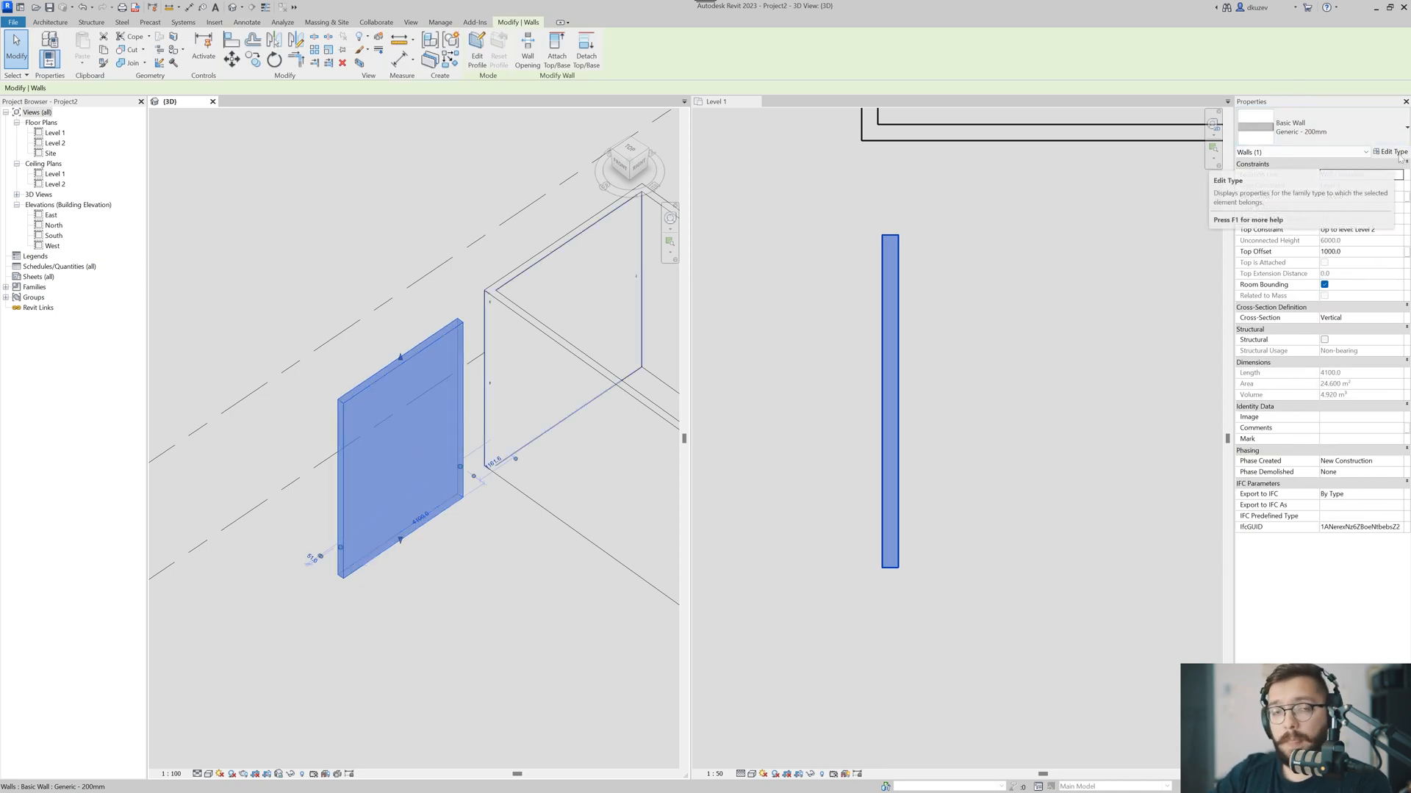
left_click(1400, 157)
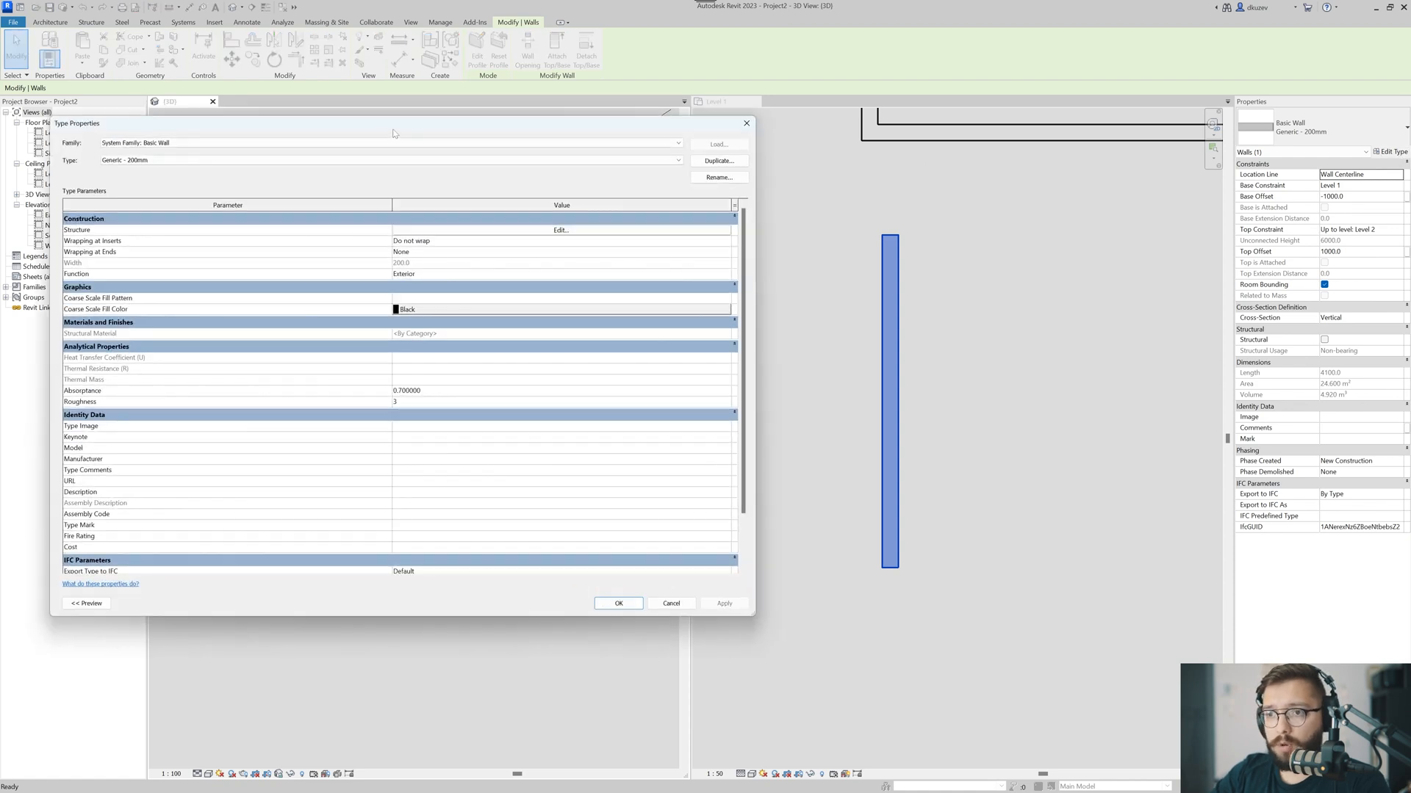
left_click_drag(406, 125, 630, 144)
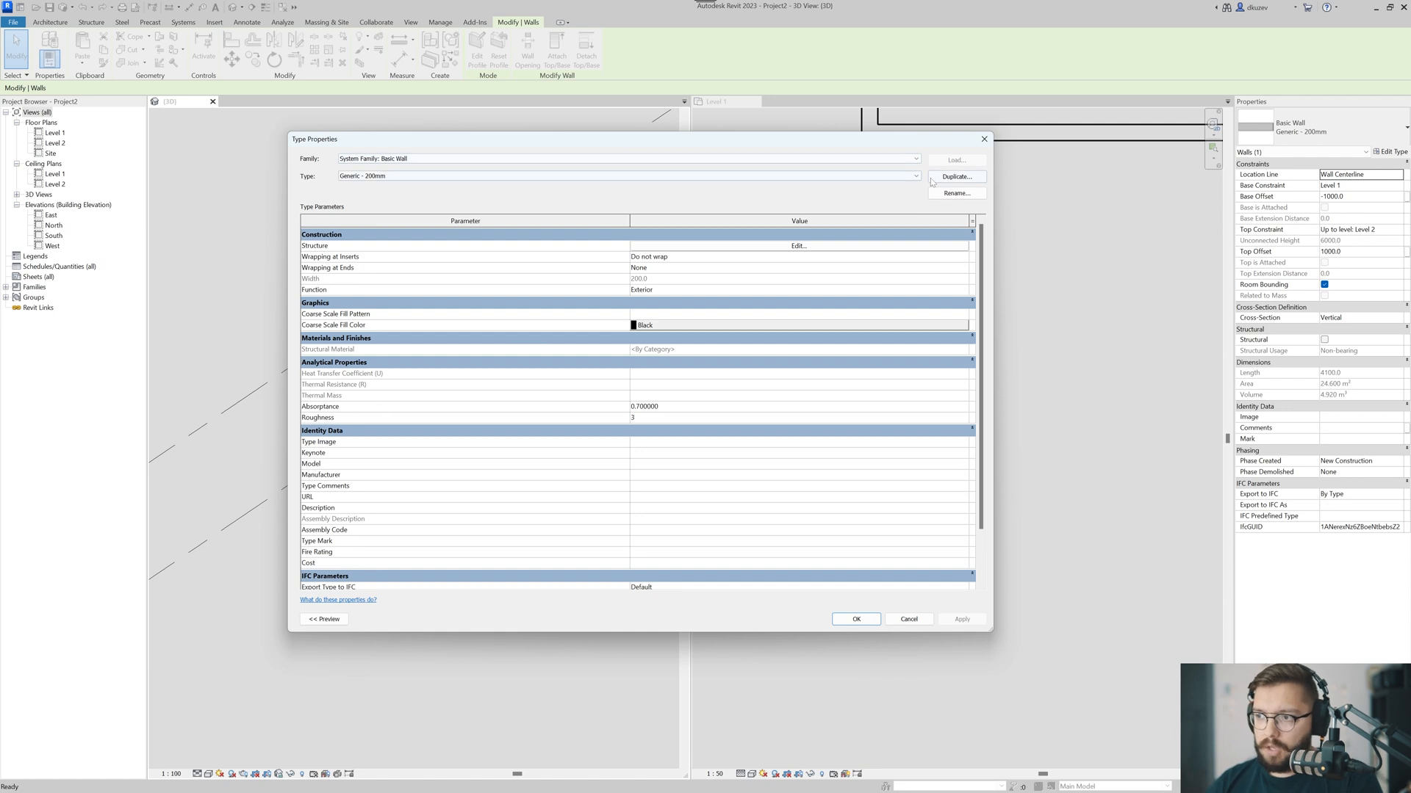
left_click_drag(806, 147, 814, 141)
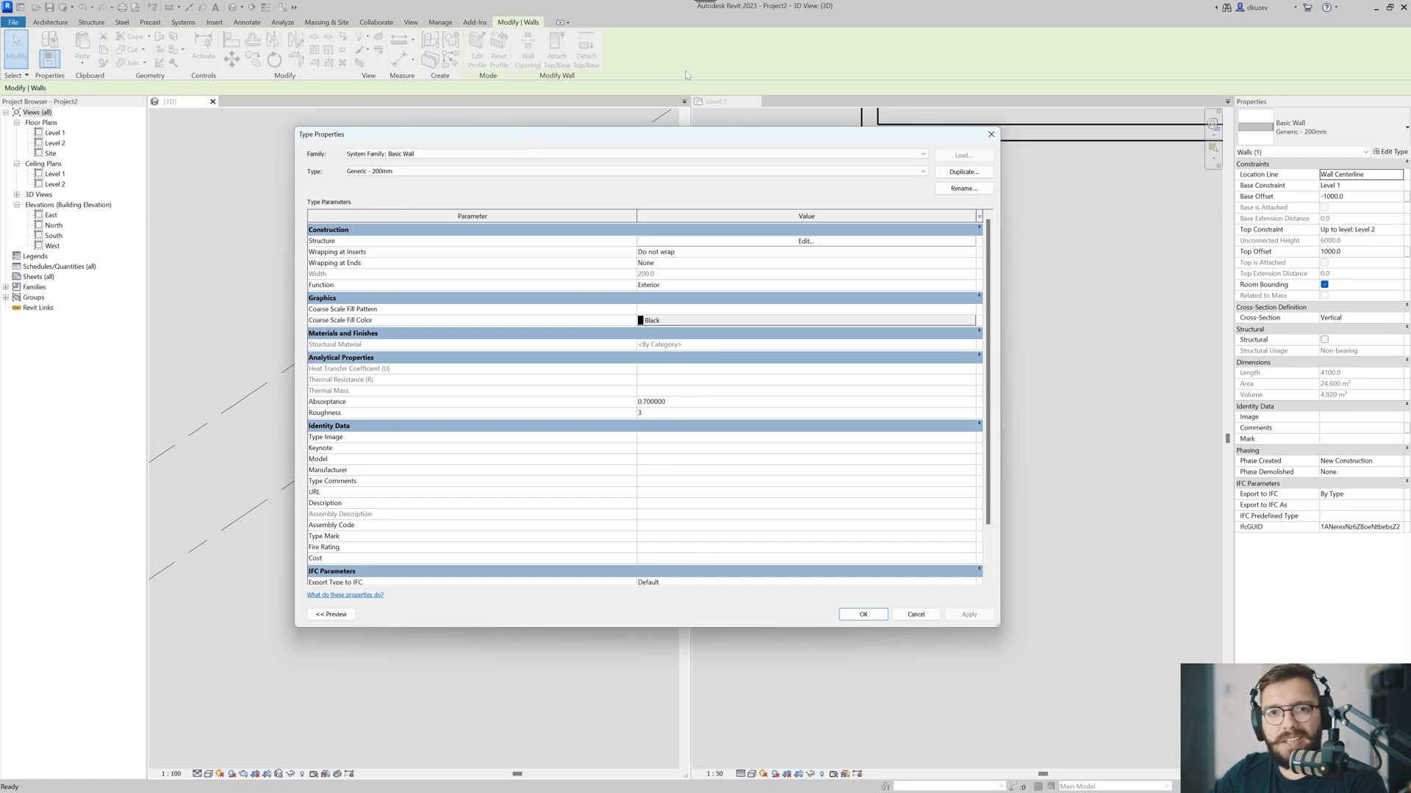
left_click_drag(593, 138, 611, 131)
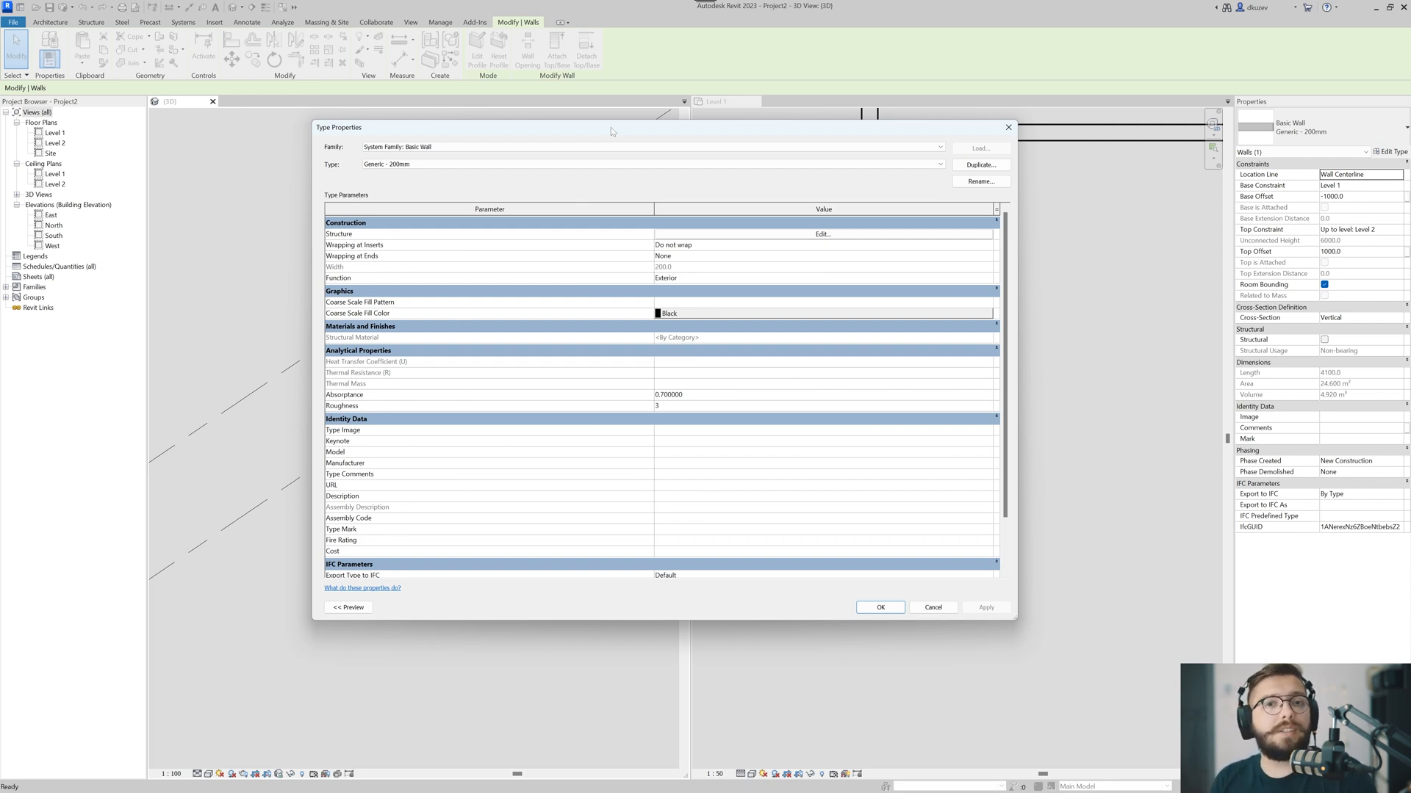
- Duplicate the Generic - 200mm wall type under the name "00 Exterior Brick Wall"
left_click(985, 165)
type("00")
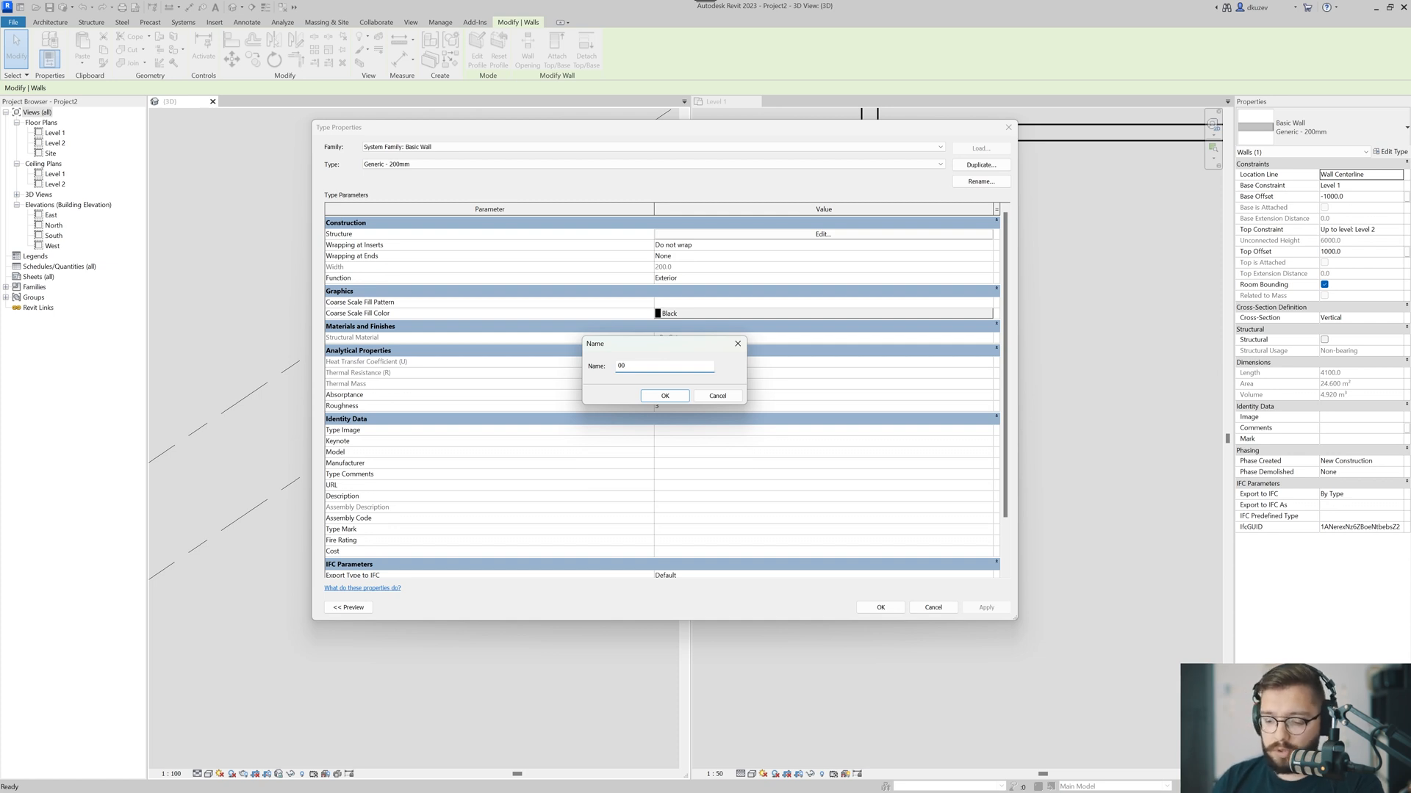
type(" Exterior ")
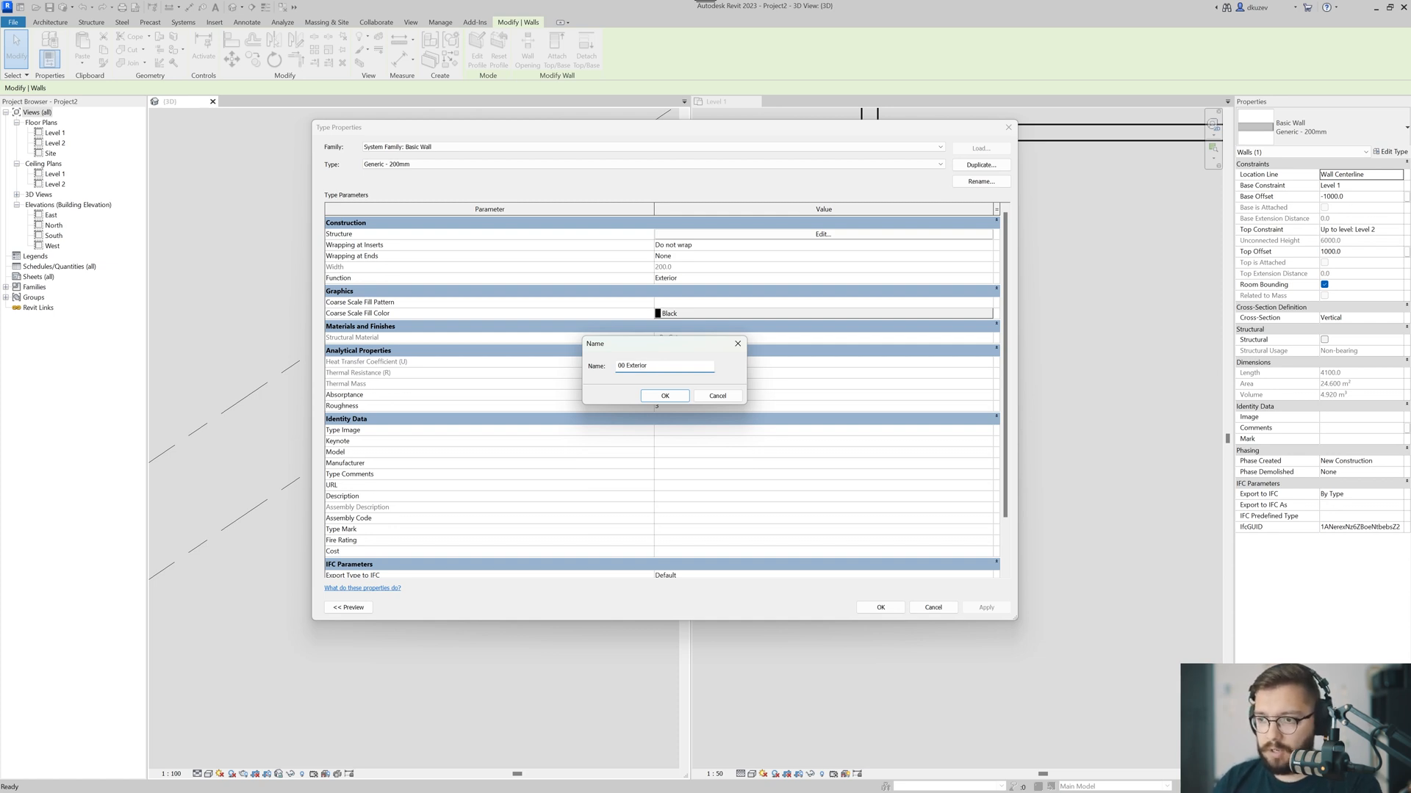
type("Brick Wall")
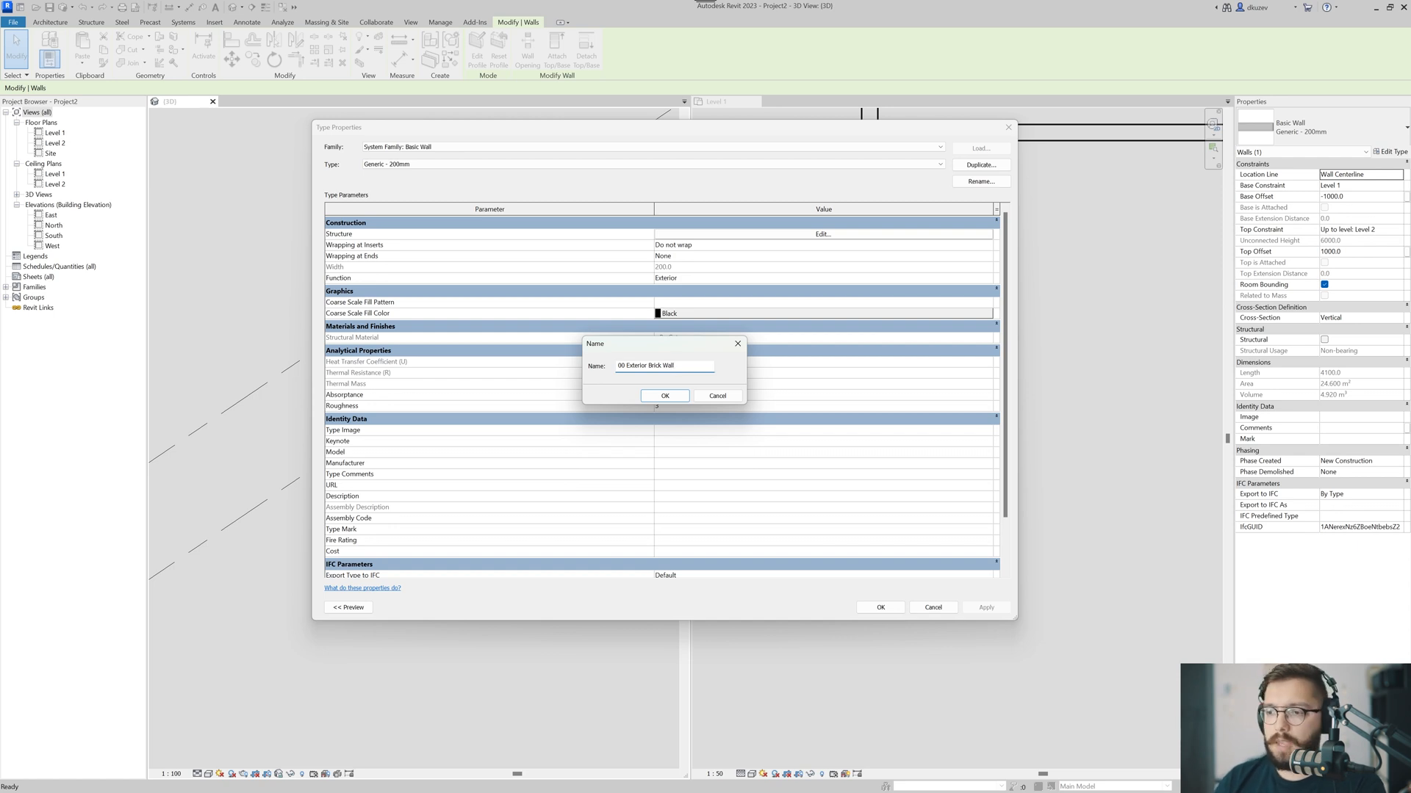
key("Return")
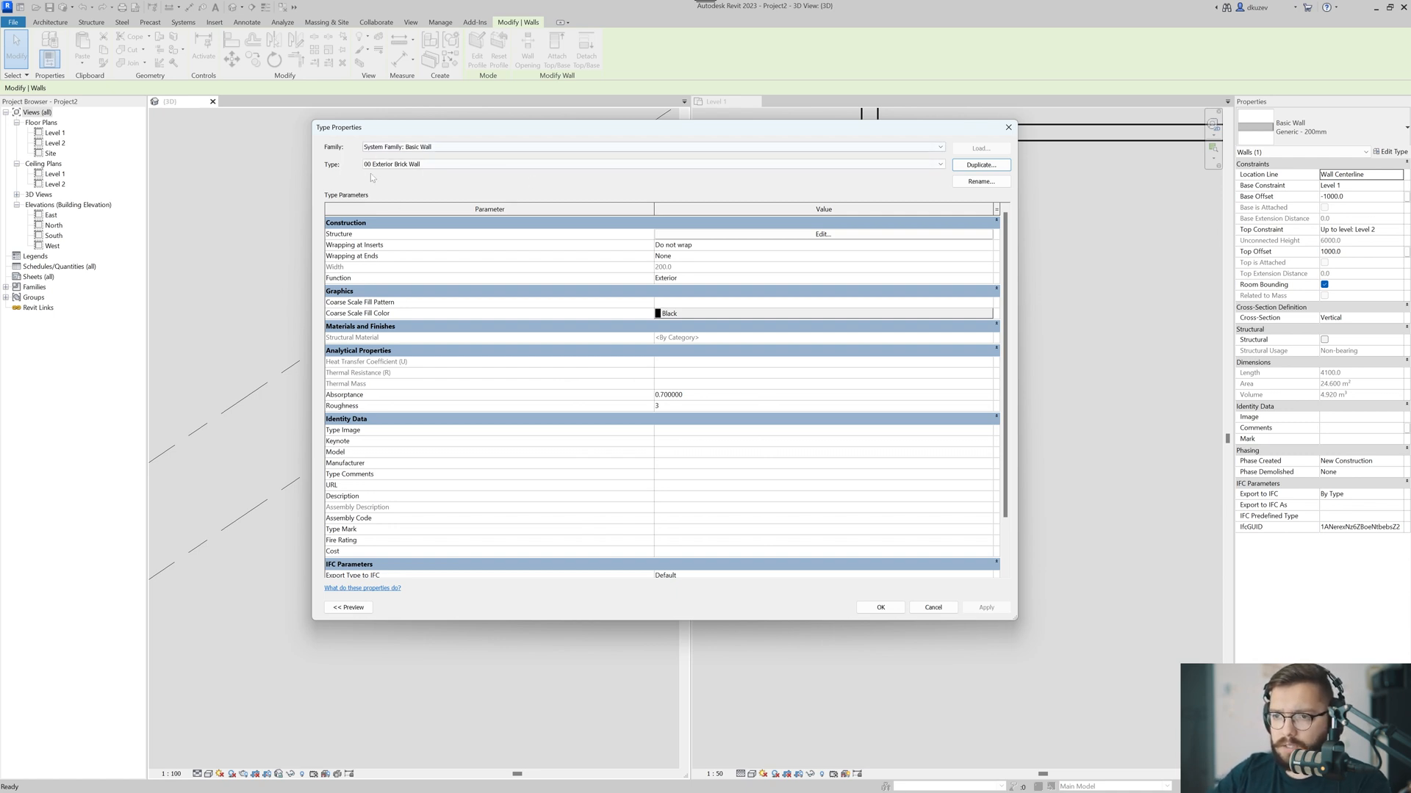
- Open the new wall type's structure for editing, with its preview shown as a section
left_click_drag(407, 132, 578, 134)
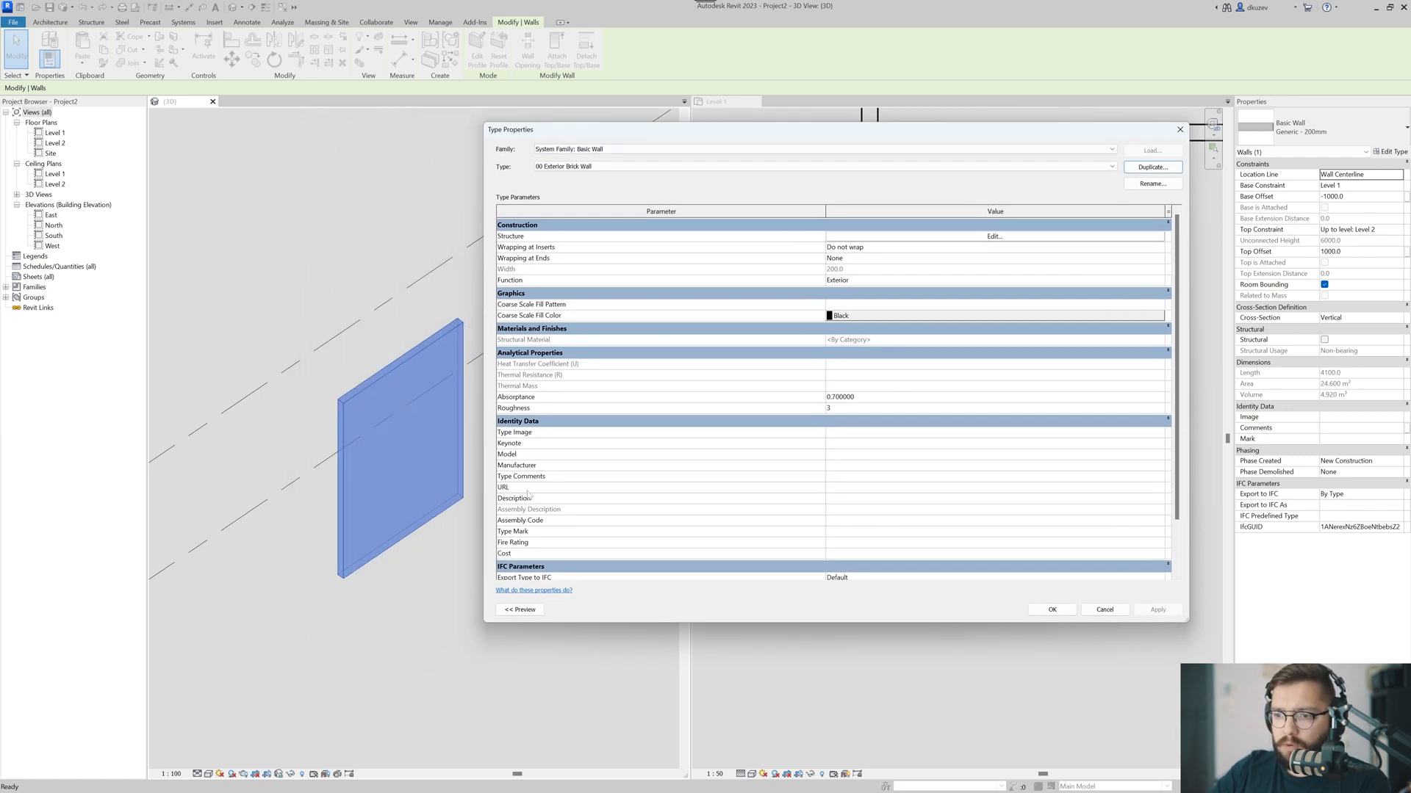
left_click(520, 610)
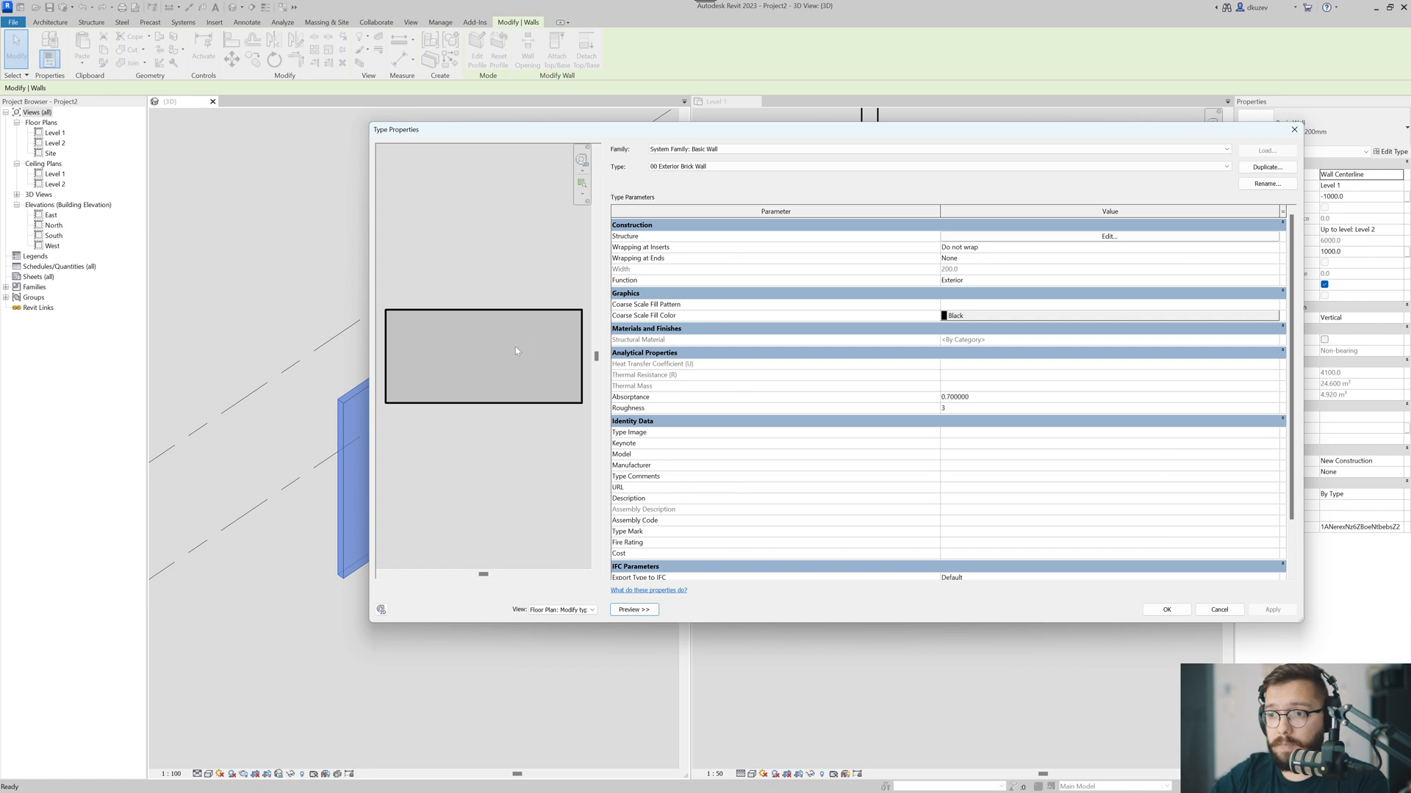
middle_click_drag(523, 361, 525, 379)
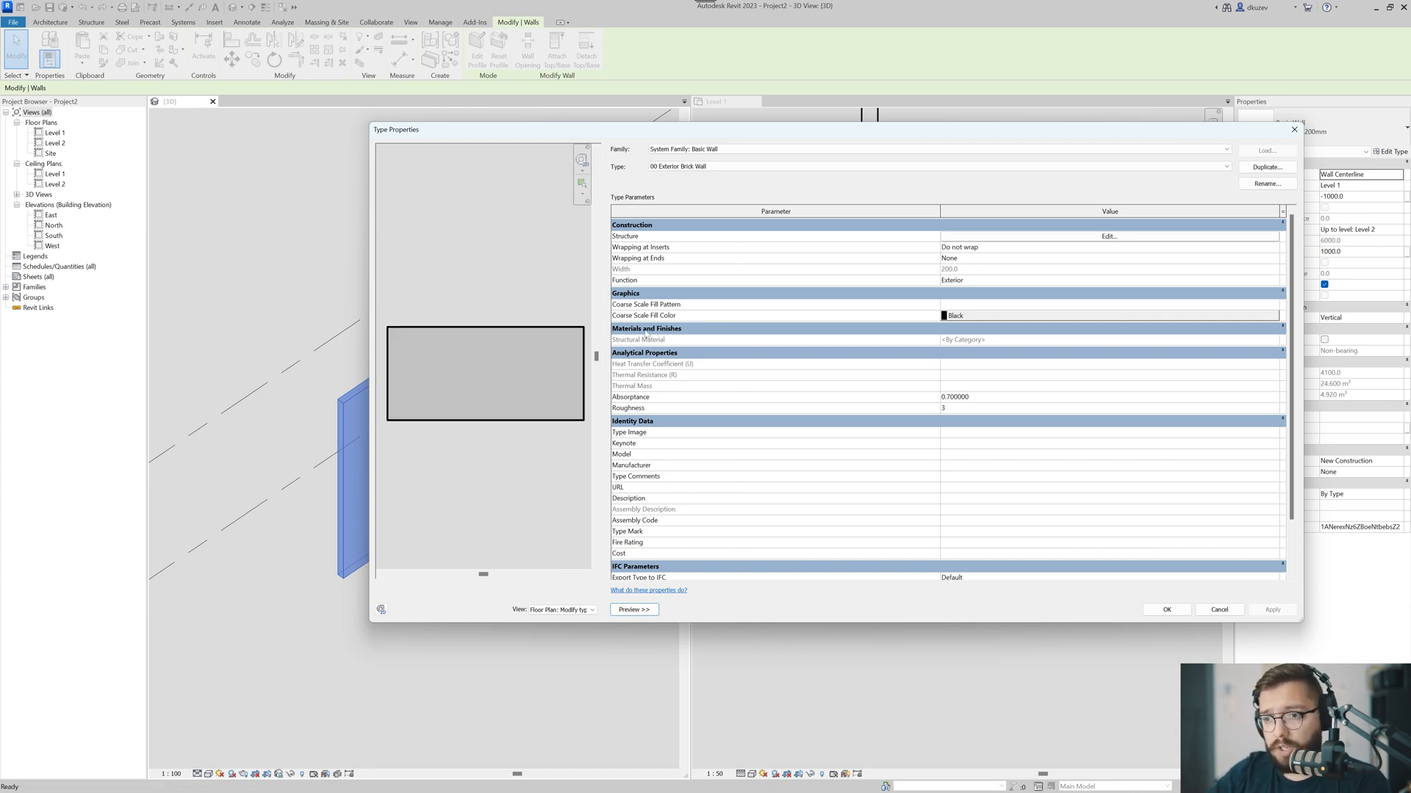
left_click(1021, 237)
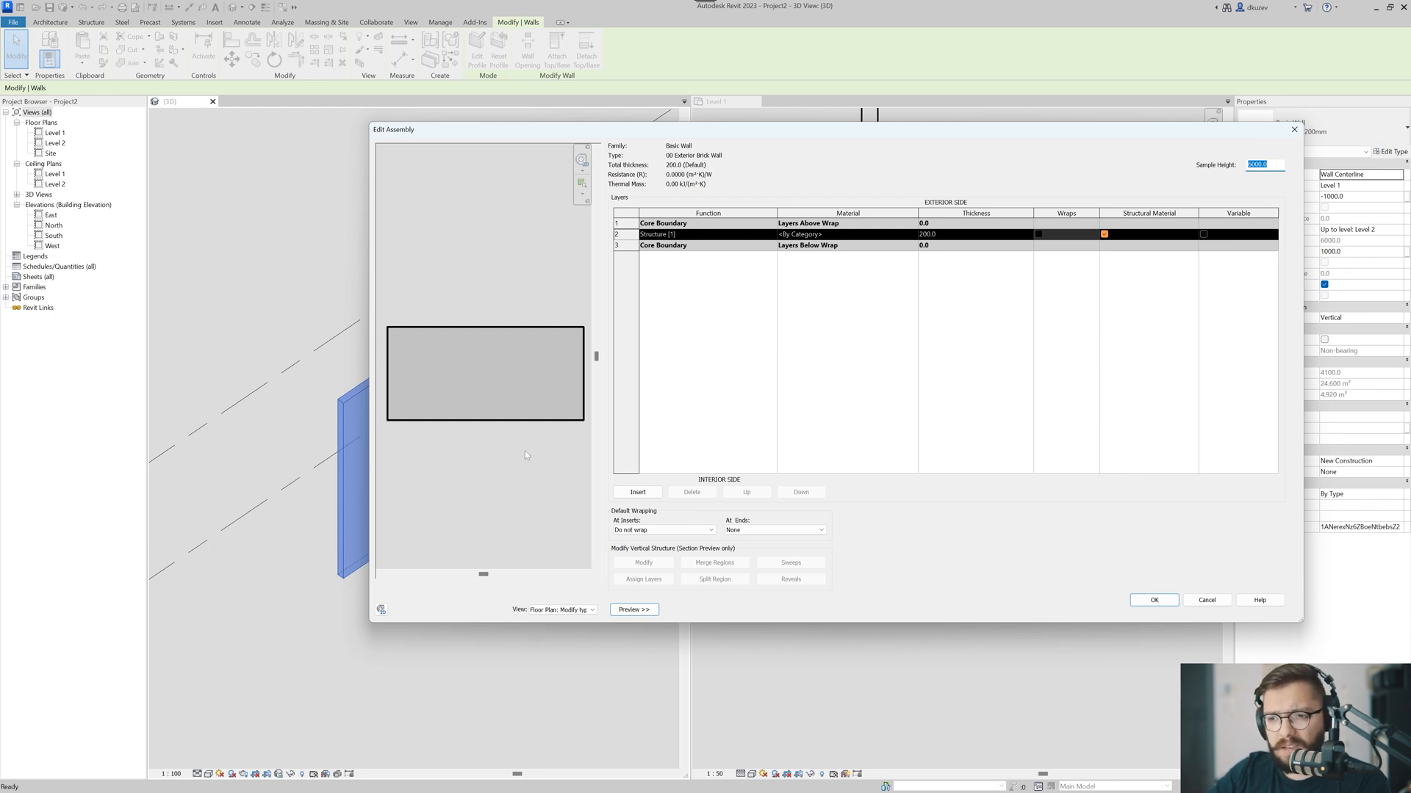
left_click(559, 610)
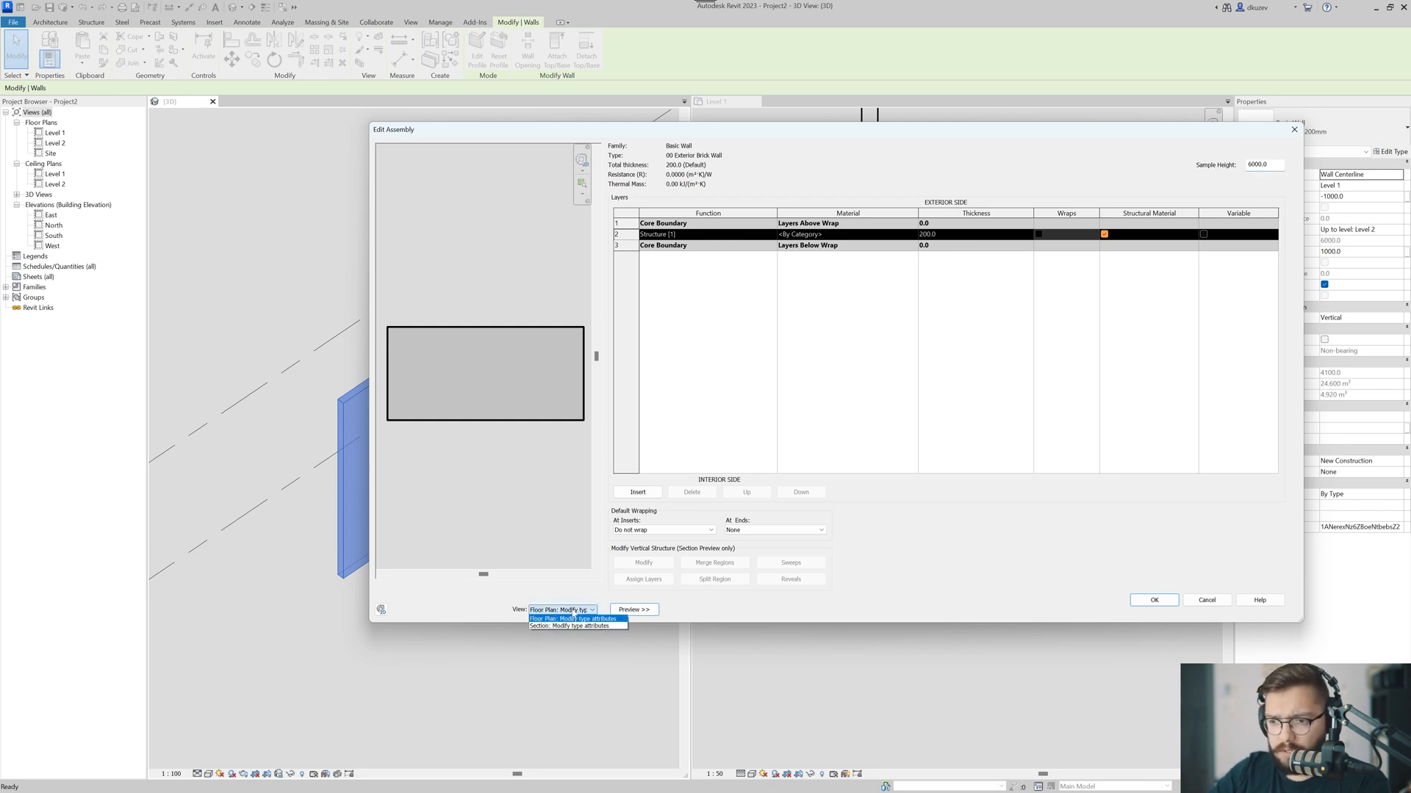
left_click(569, 625)
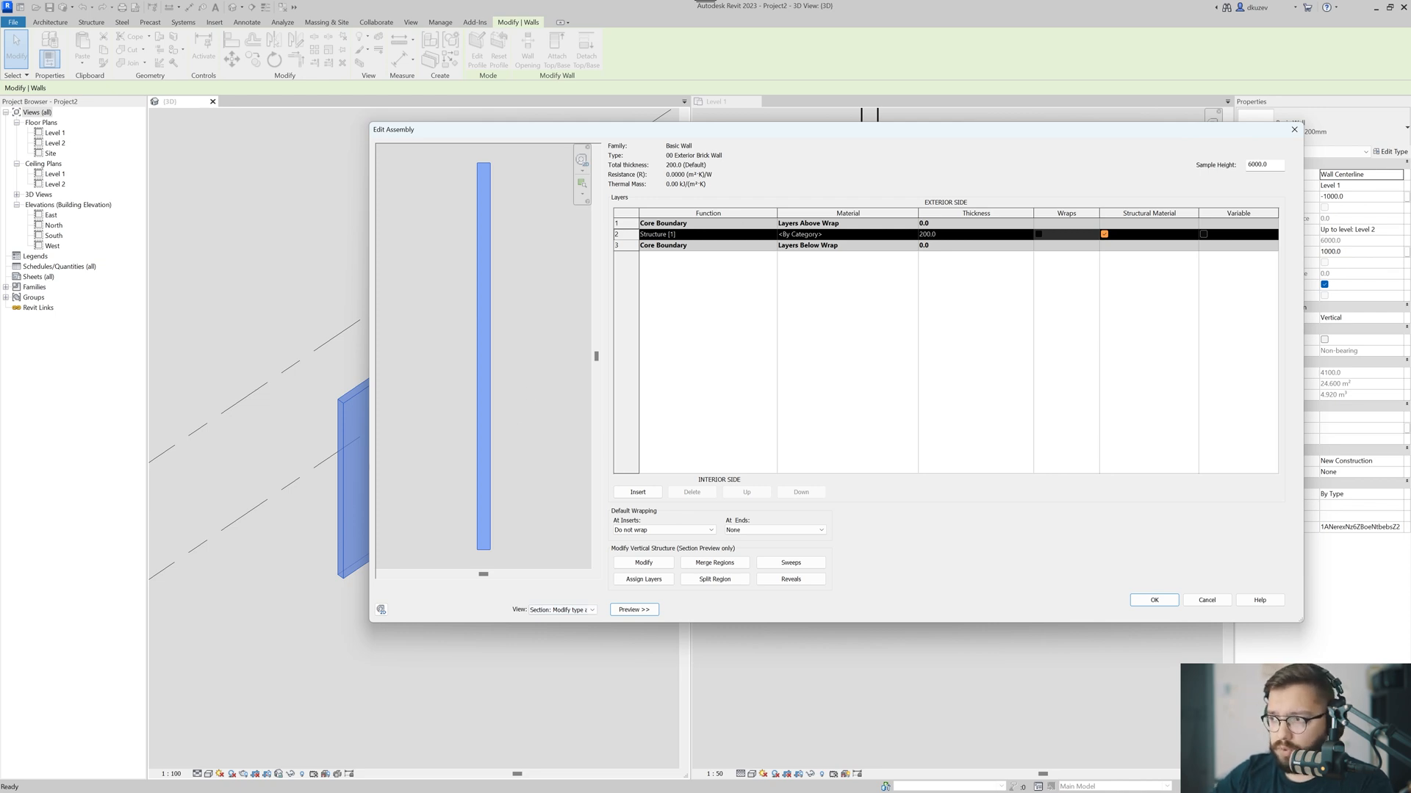
- Switch the assembly preview to the floor plan view and return it to the section view
double_click(1258, 165)
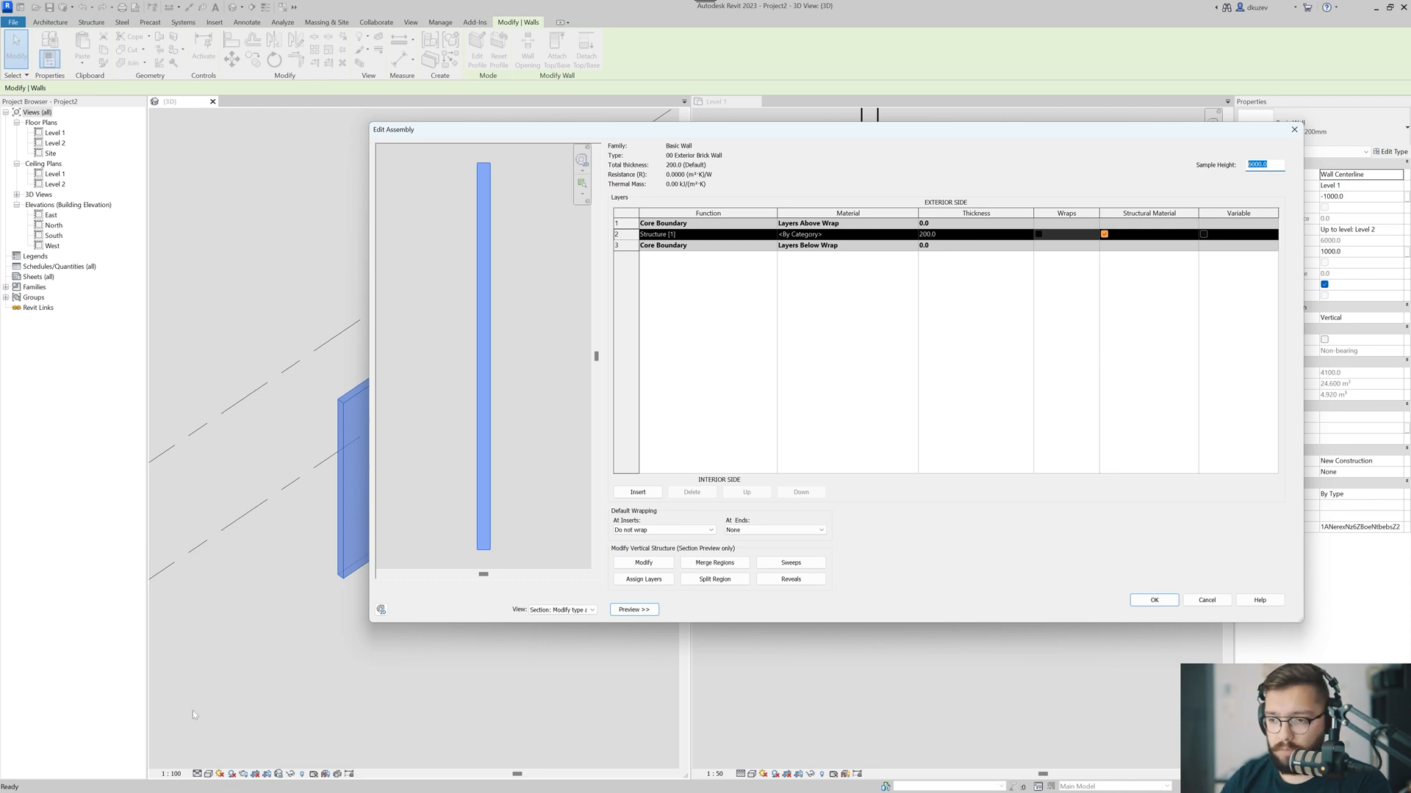
left_click(557, 610)
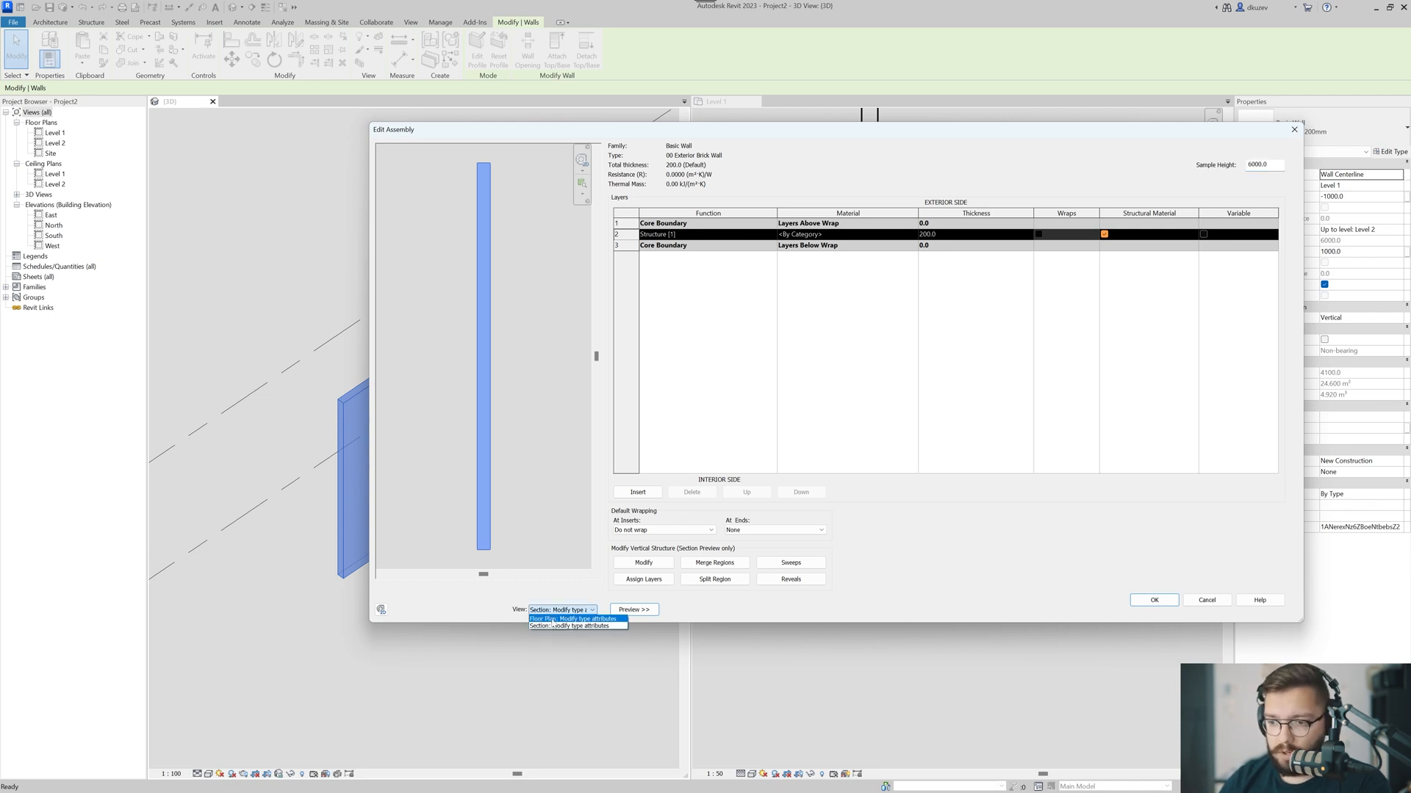
left_click(553, 619)
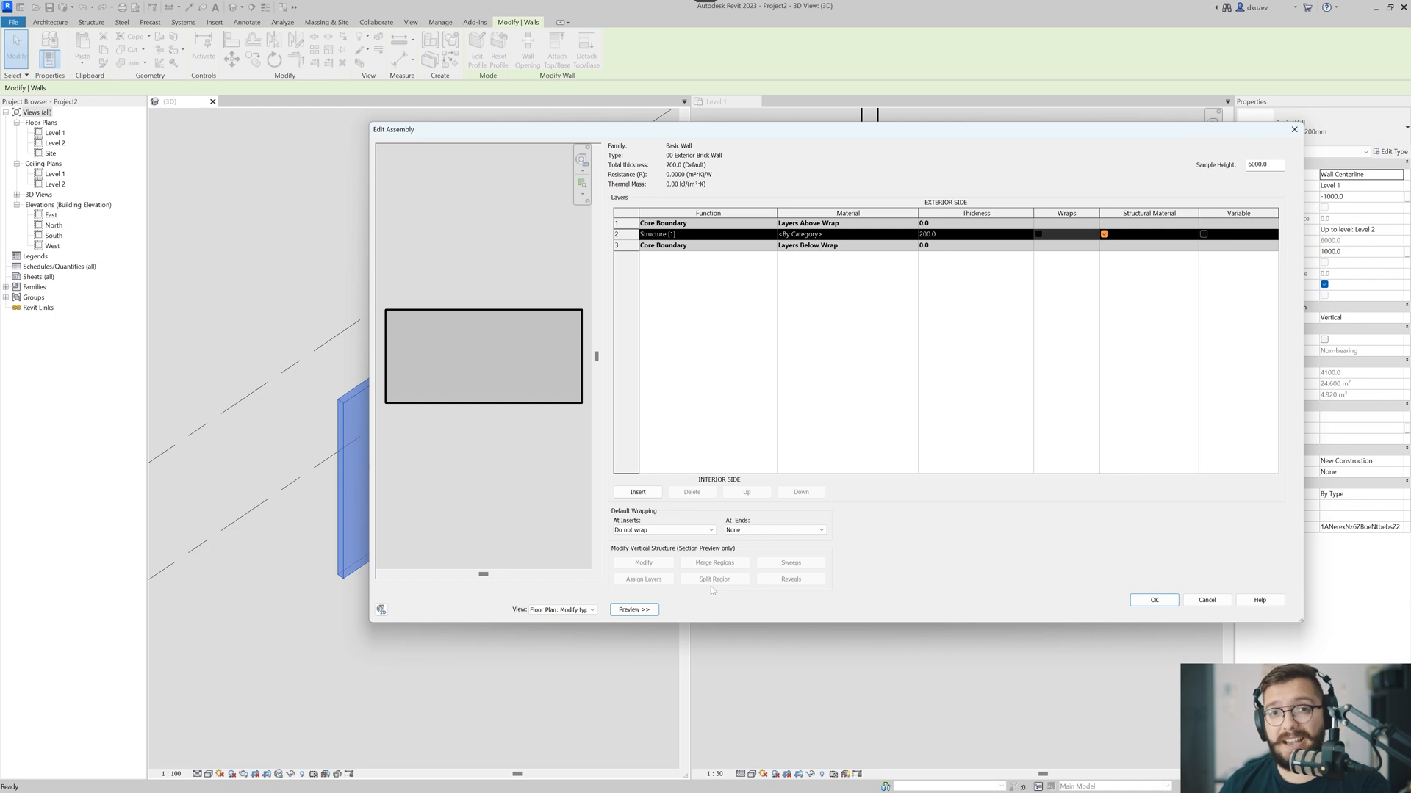
left_click(566, 613)
left_click(562, 630)
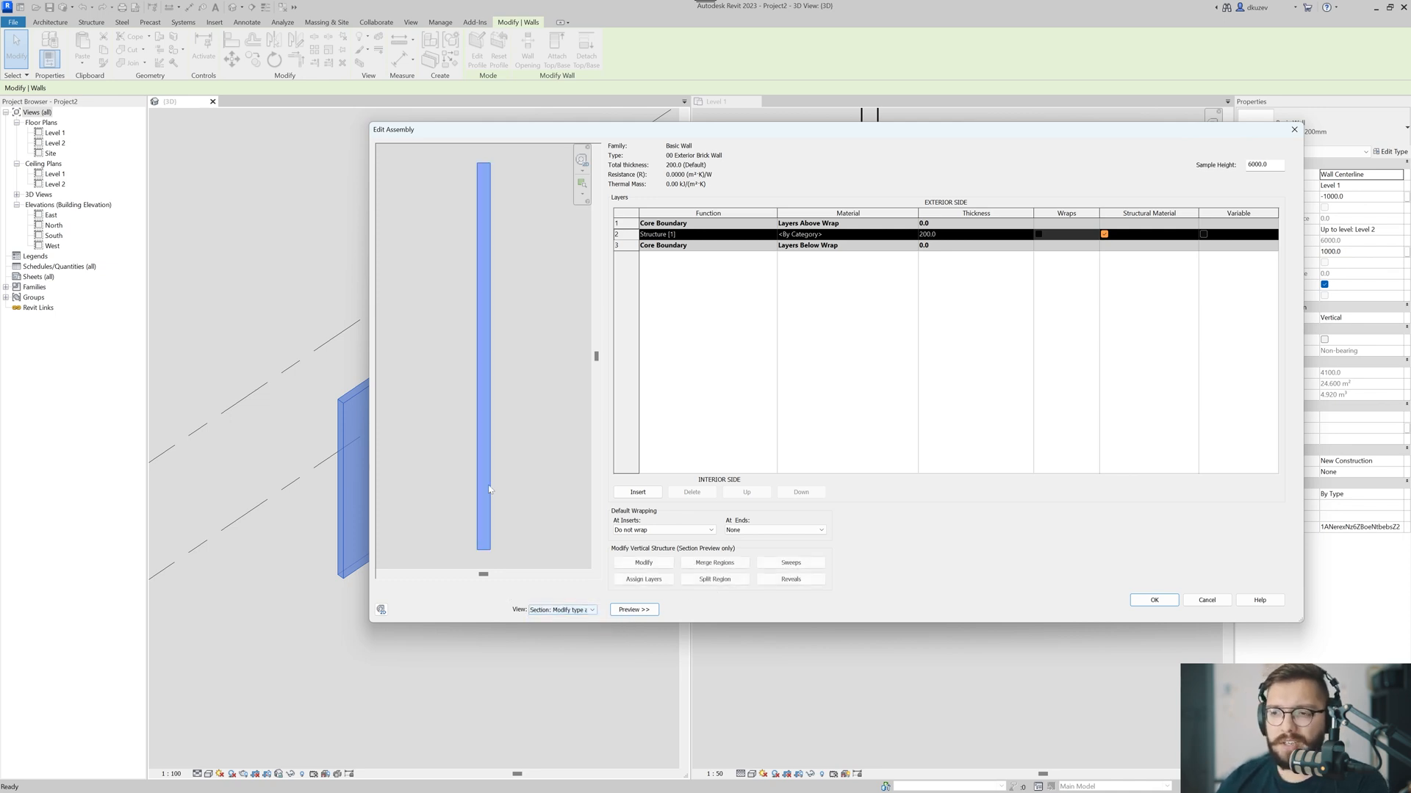
- Set the sample height of the wall assembly to 3000 mm and enlarge the wall in the section preview
double_click(1257, 165)
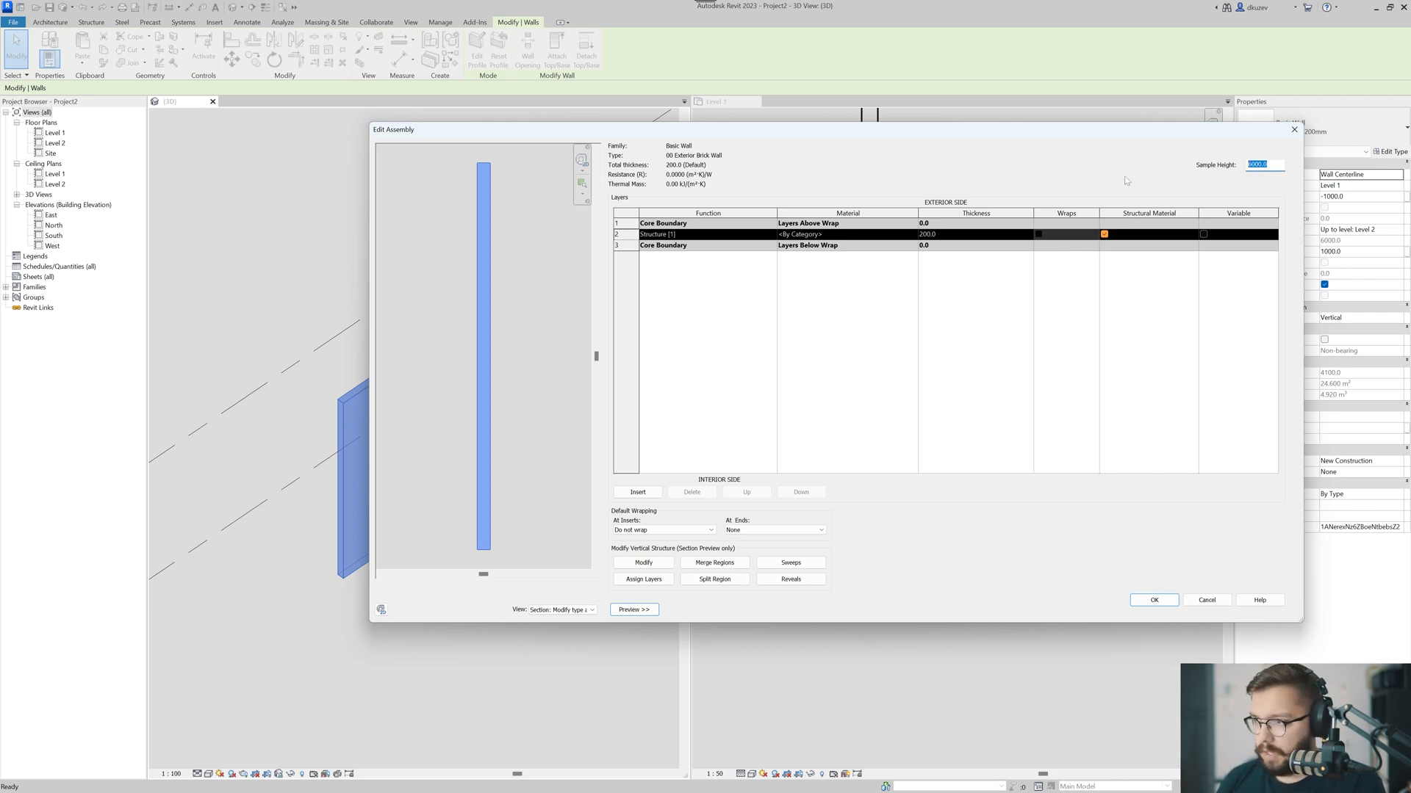
type("30")
key("Return")
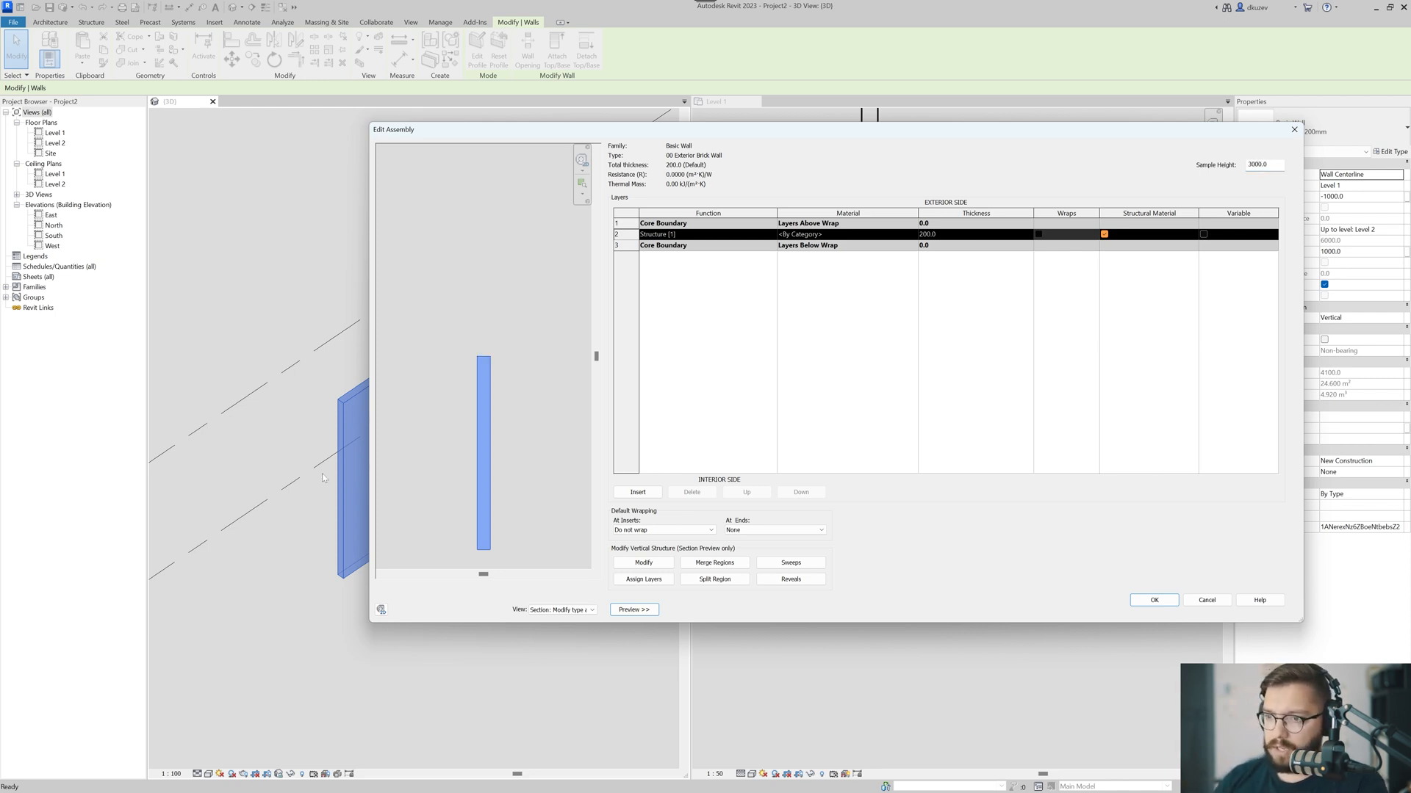
scroll(444, 427, "up", 3)
middle_click_drag(487, 401, 460, 286)
scroll(473, 285, "up", 1)
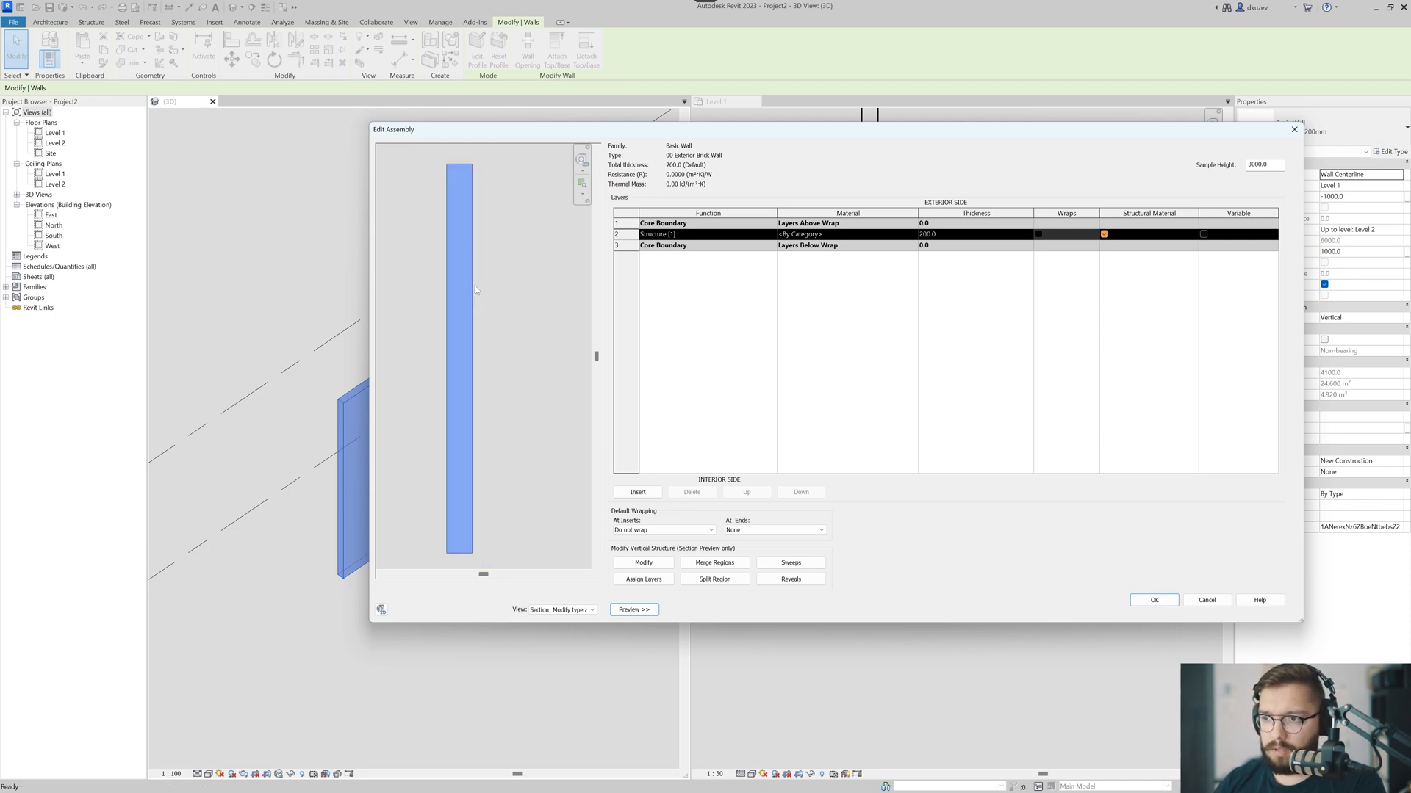
left_click_drag(653, 131, 520, 141)
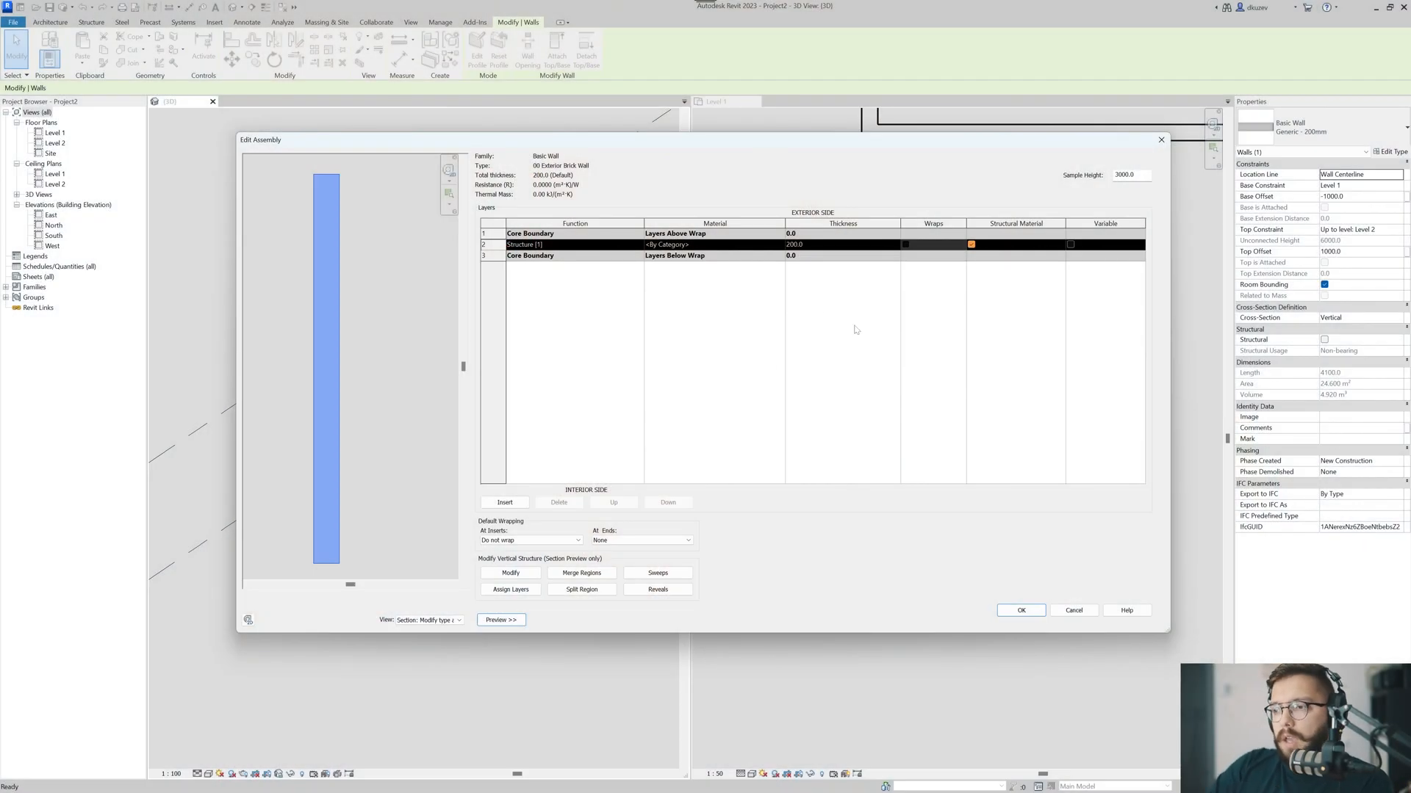
left_click_drag(920, 147, 861, 139)
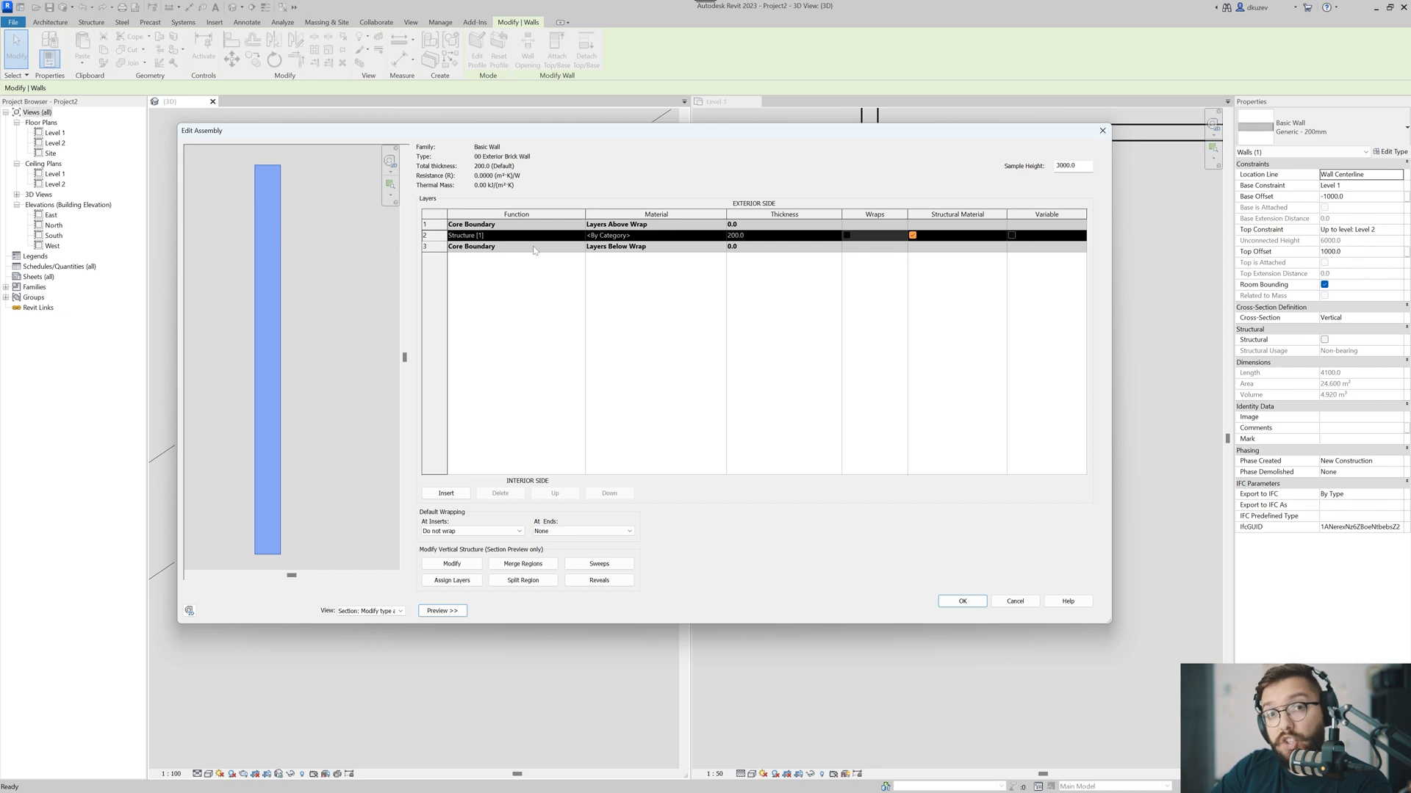
- Set the thickness of the wall's structure layer to 152 mm
left_click_drag(558, 137, 587, 152)
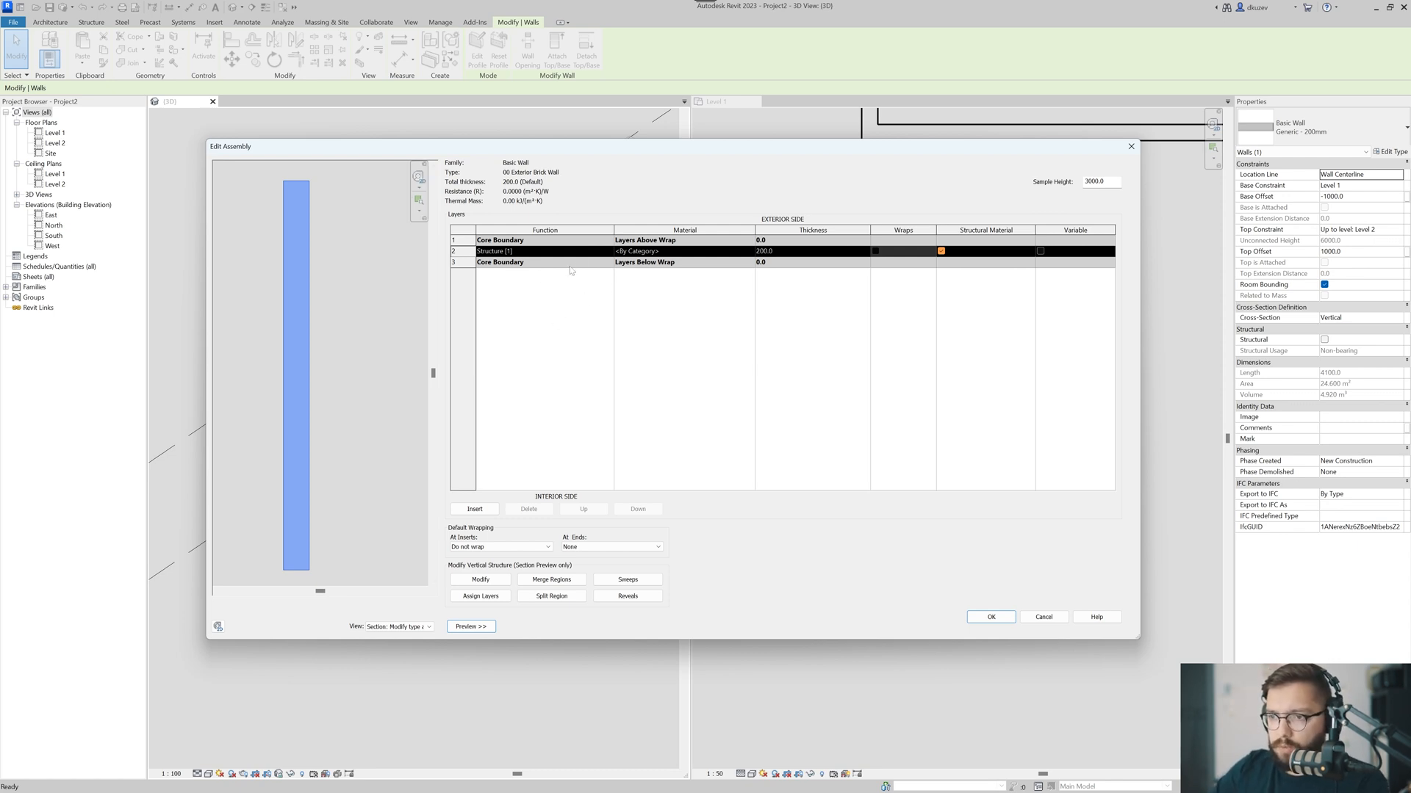
left_click(768, 251)
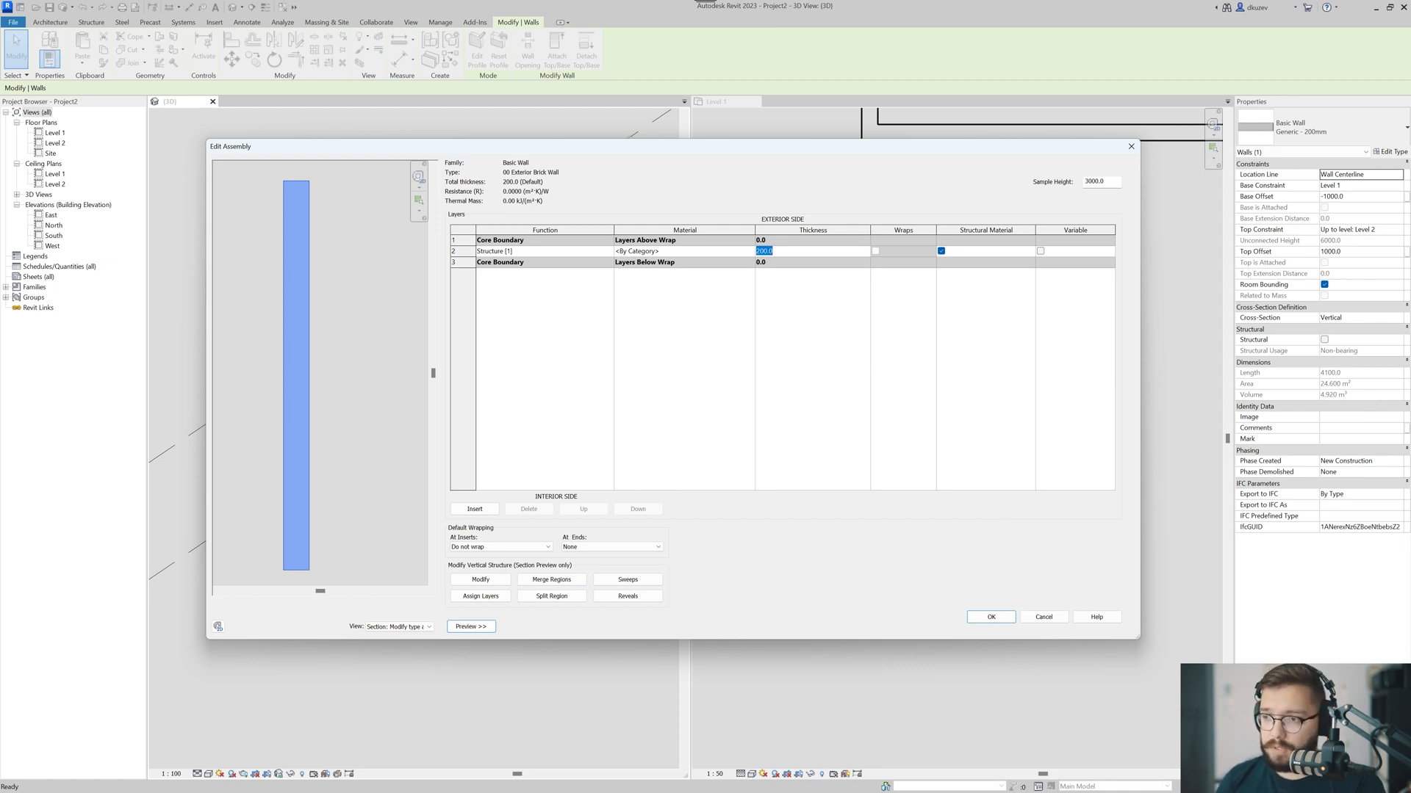
type("152")
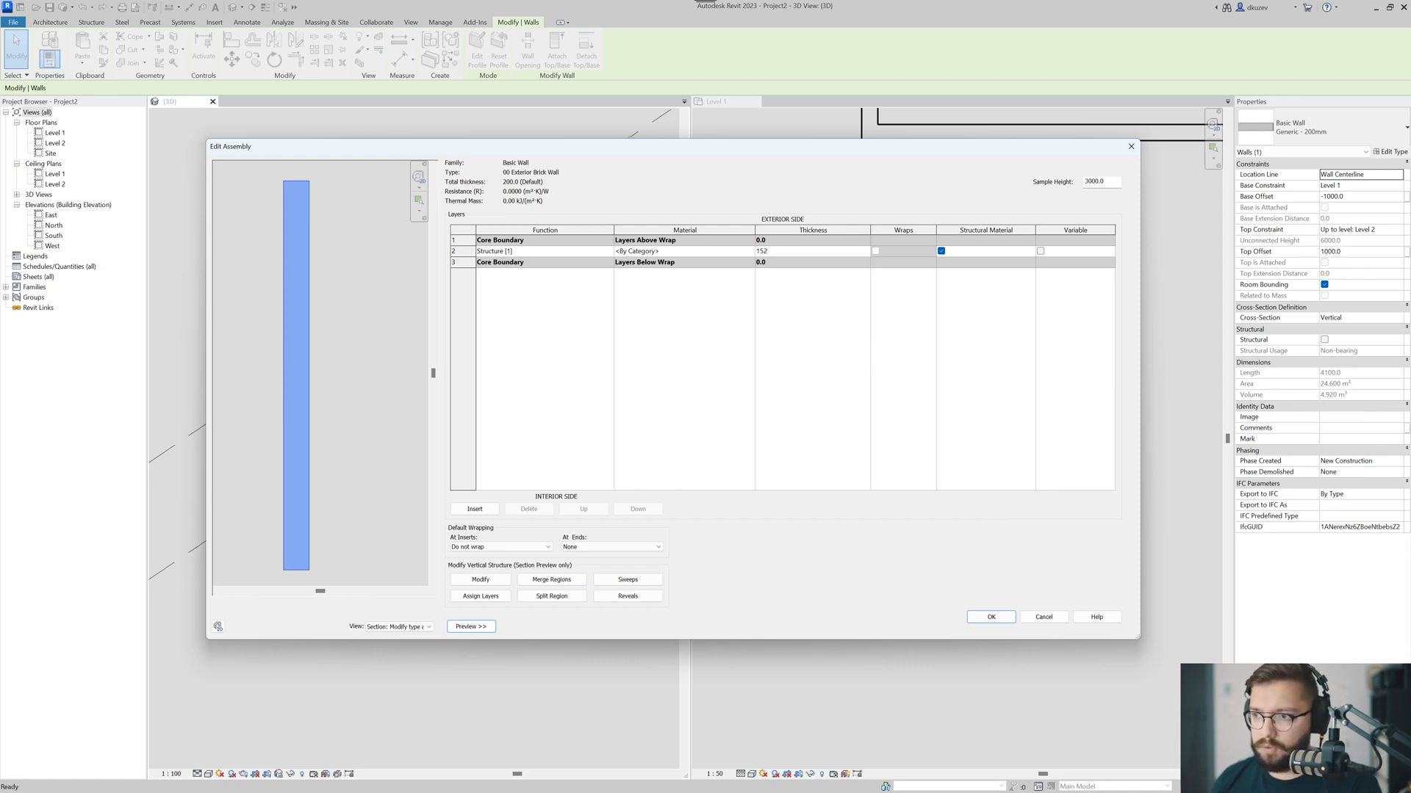
key("Tab")
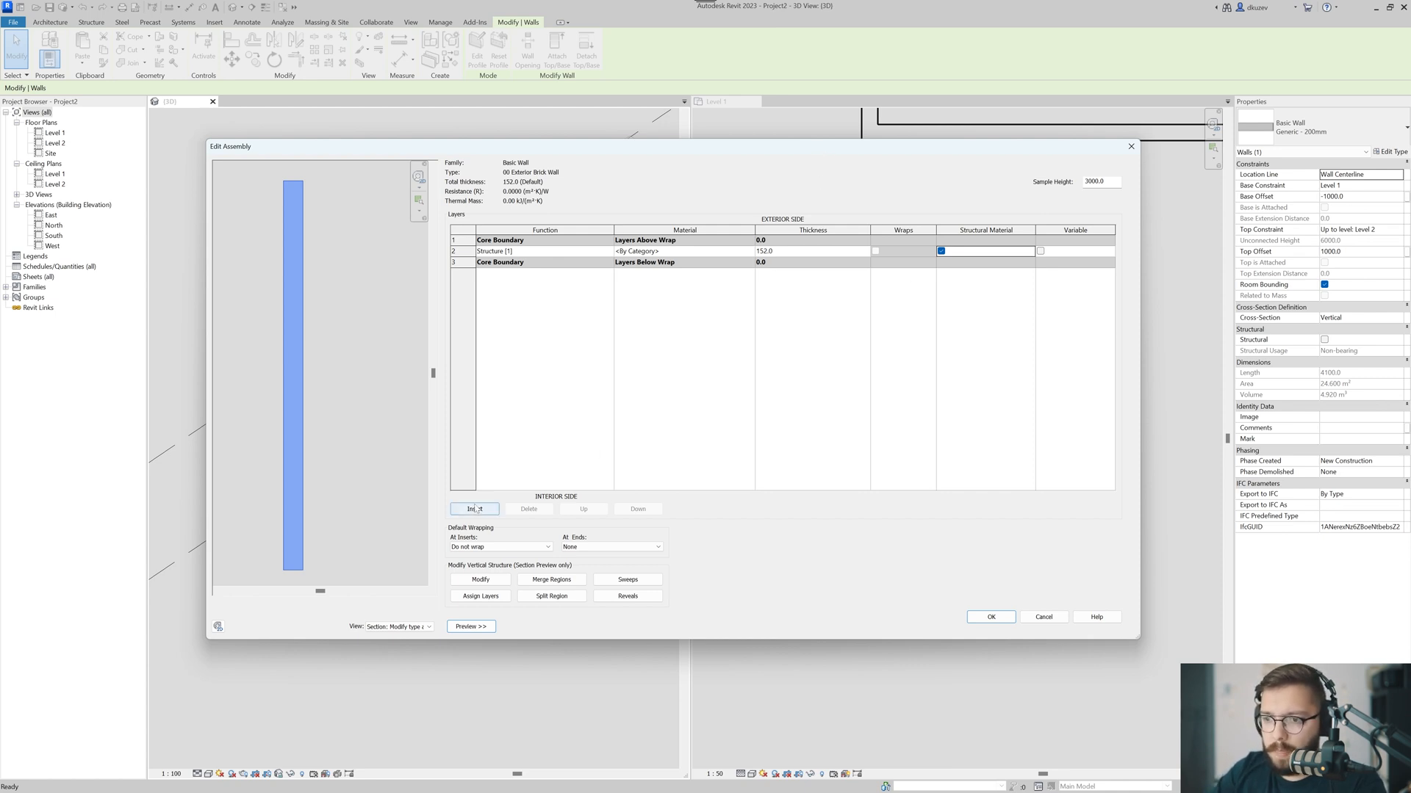
- Insert six new layers into the core above the 152 mm layer and view the available layer functions
left_click(474, 509)
left_click(475, 509)
left_click(475, 509)
left_click(475, 510)
left_click(475, 510)
left_click(475, 509)
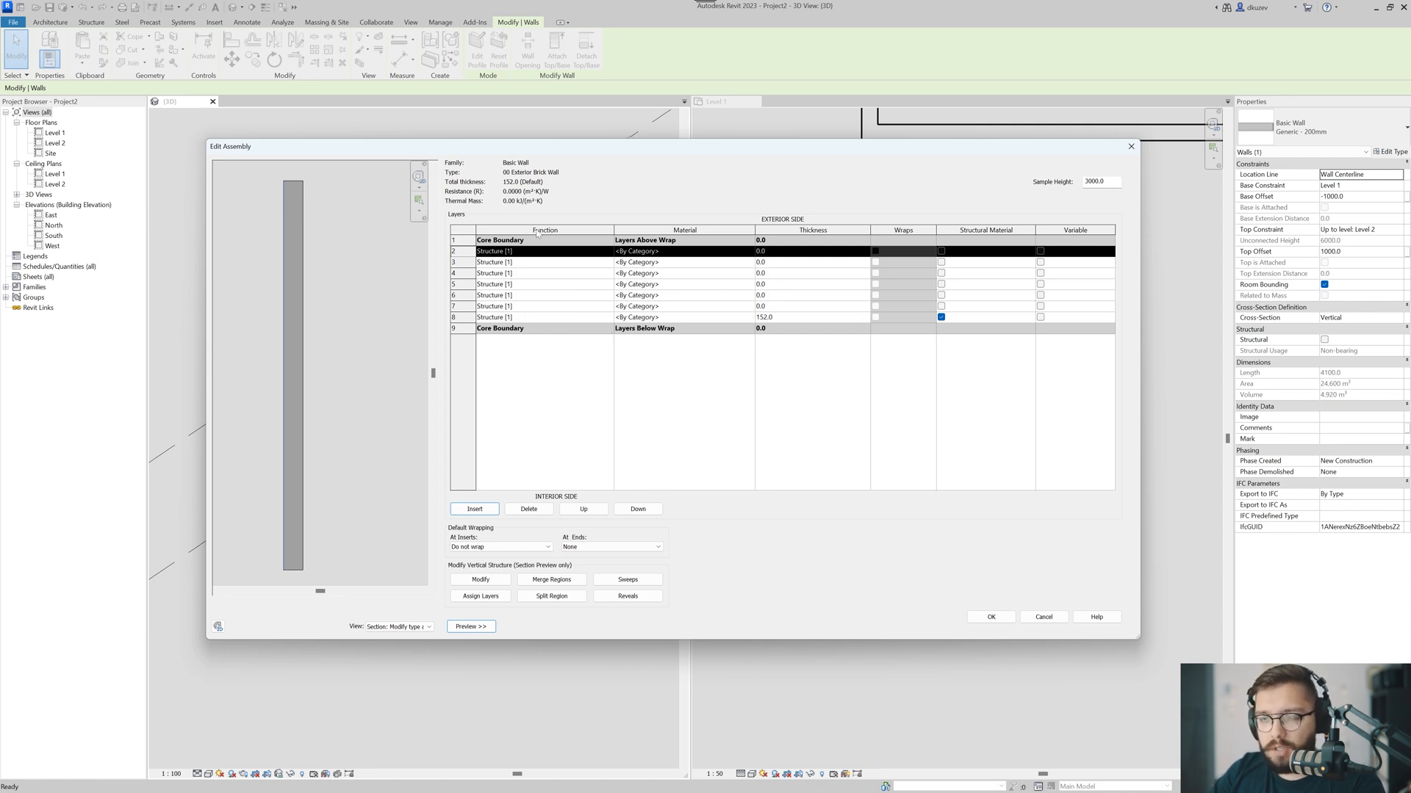
left_click(609, 318)
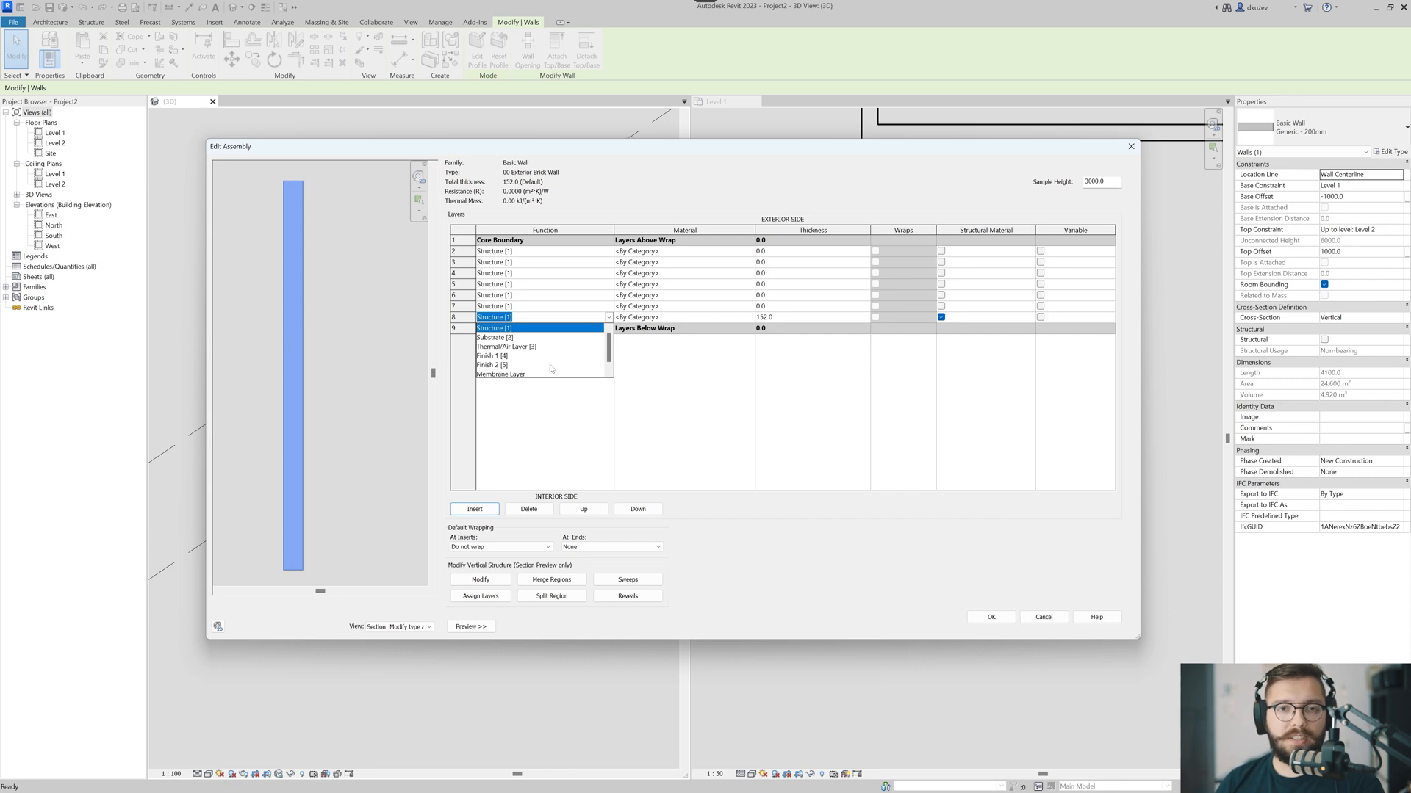
left_click(626, 484)
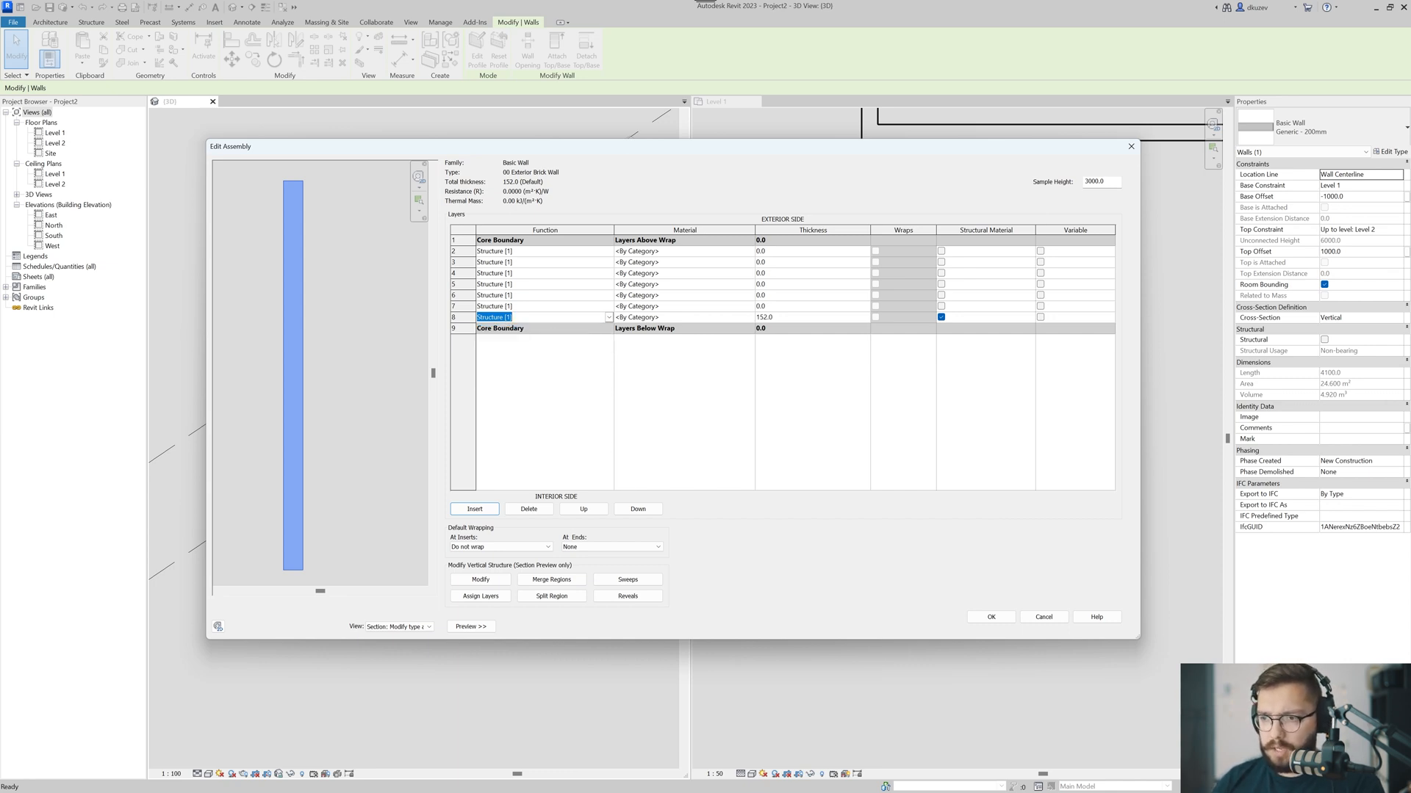
- Insert three more layers at the exterior side of the wall core
left_click(786, 251)
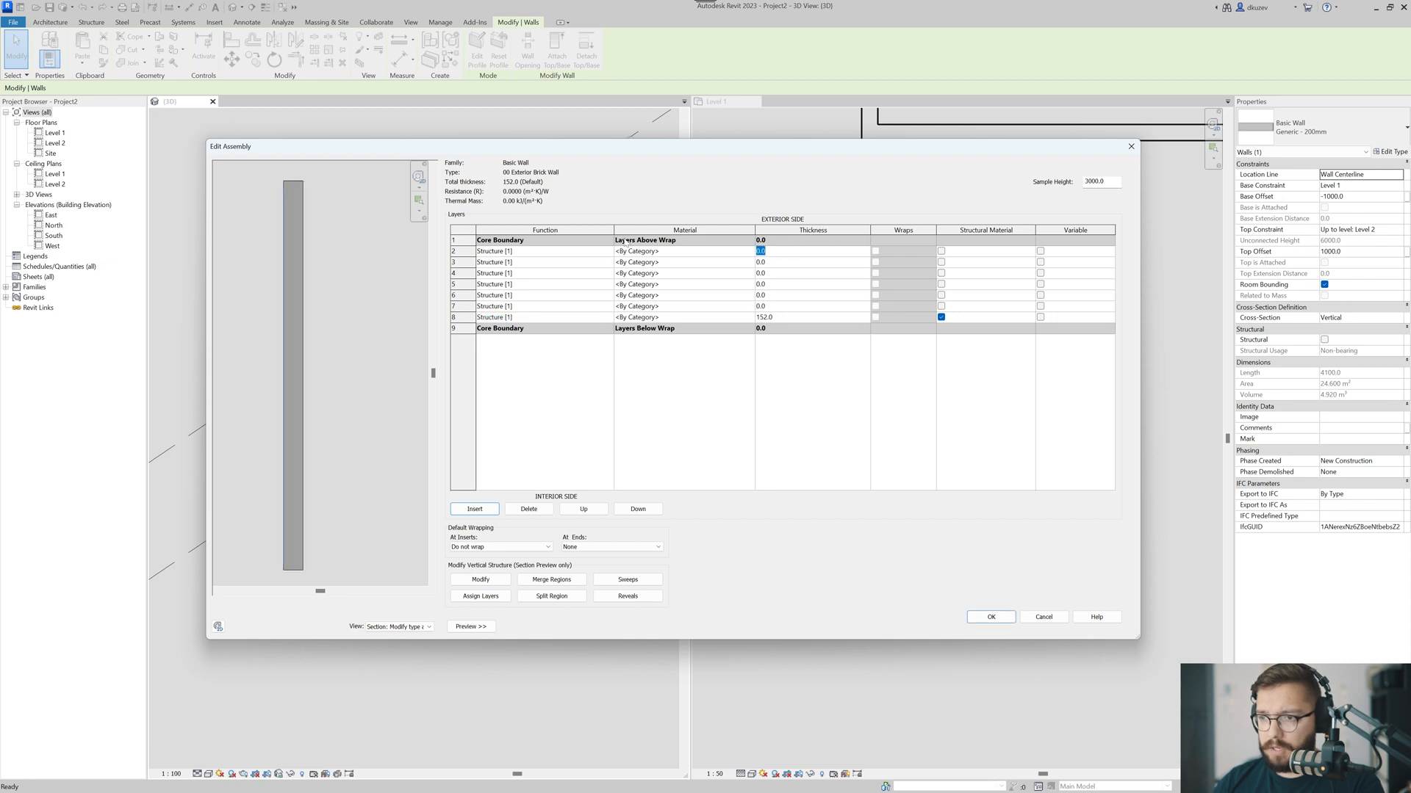
left_click(474, 509)
left_click(475, 510)
left_click(475, 509)
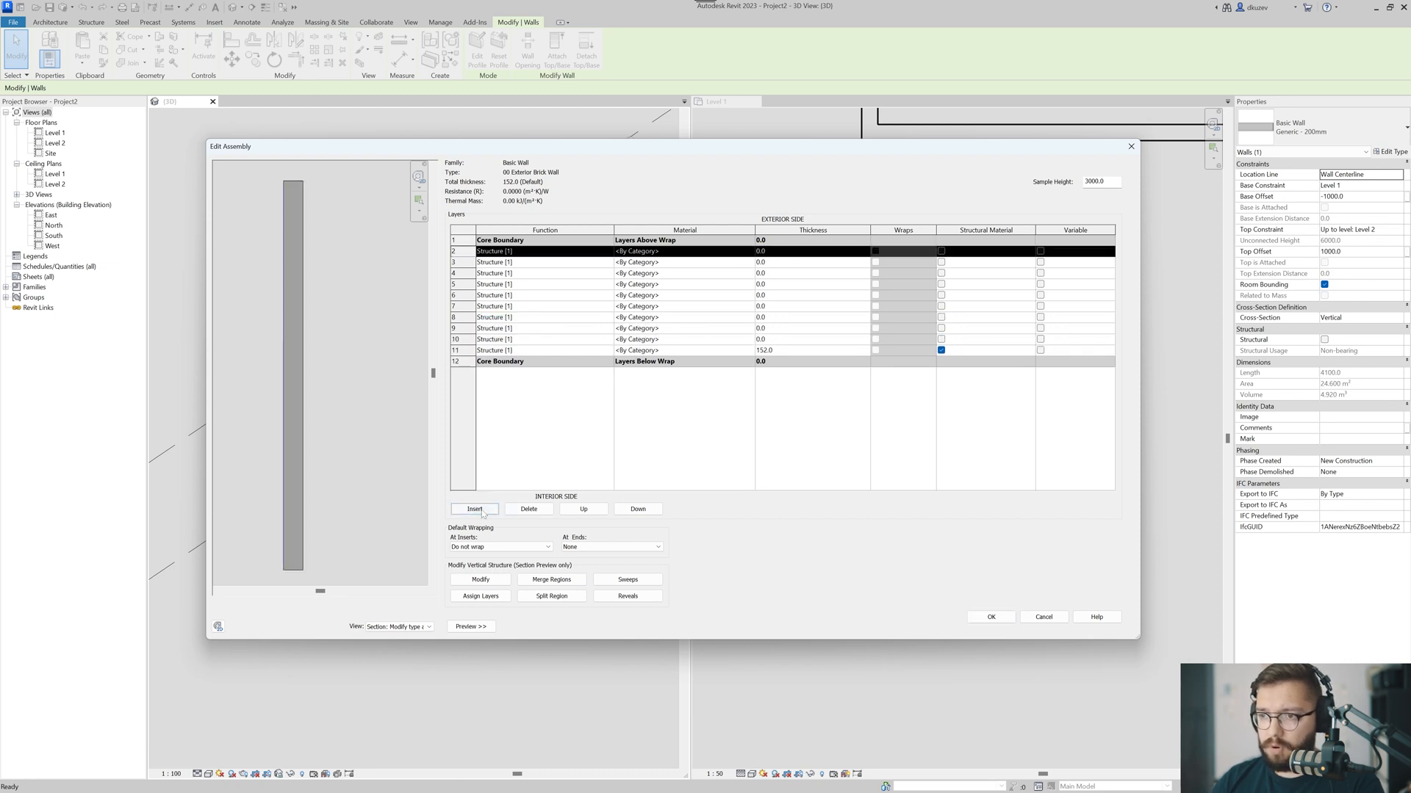
- Move the outermost new layer outside the exterior core boundary and set its thickness to 90 mm
left_click(584, 509)
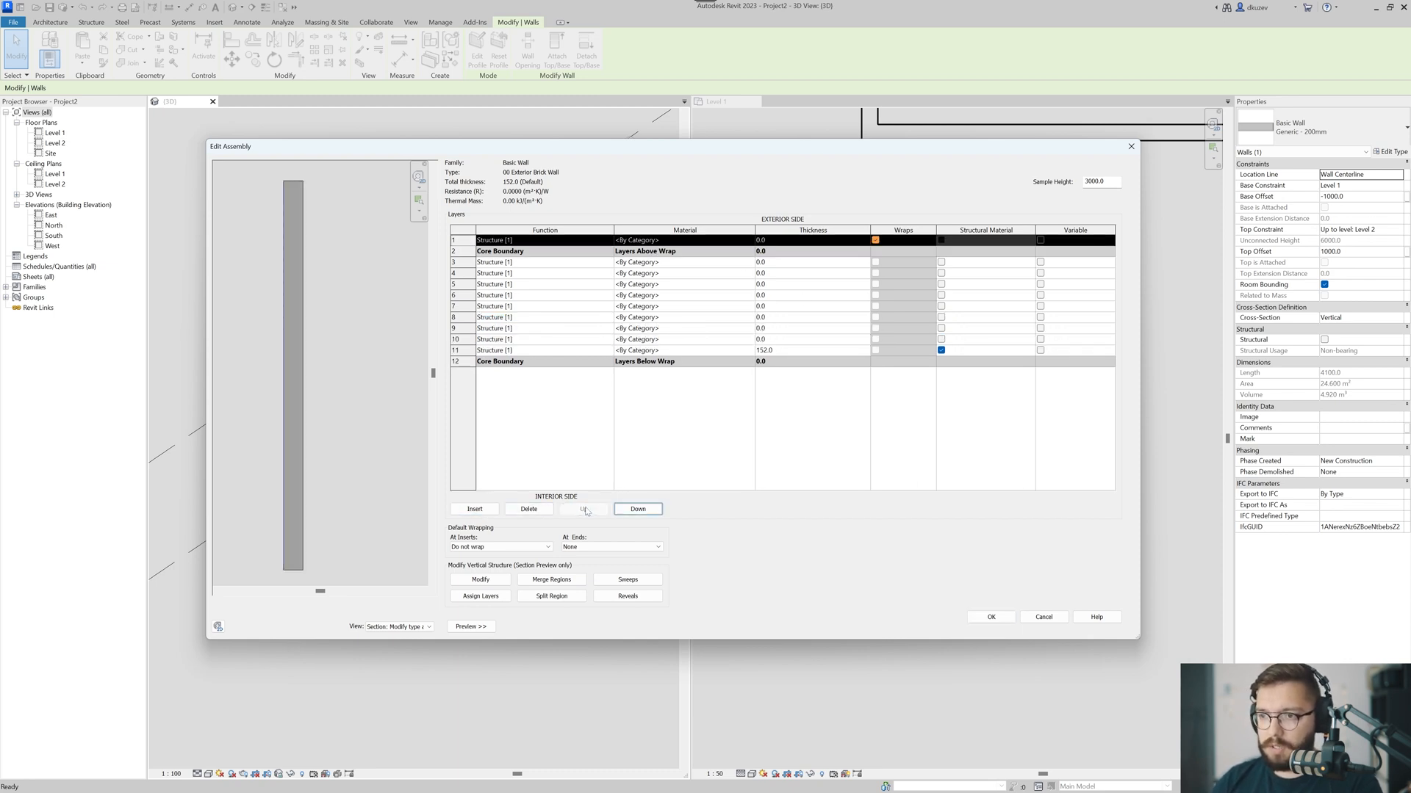
left_click(875, 240)
type("90")
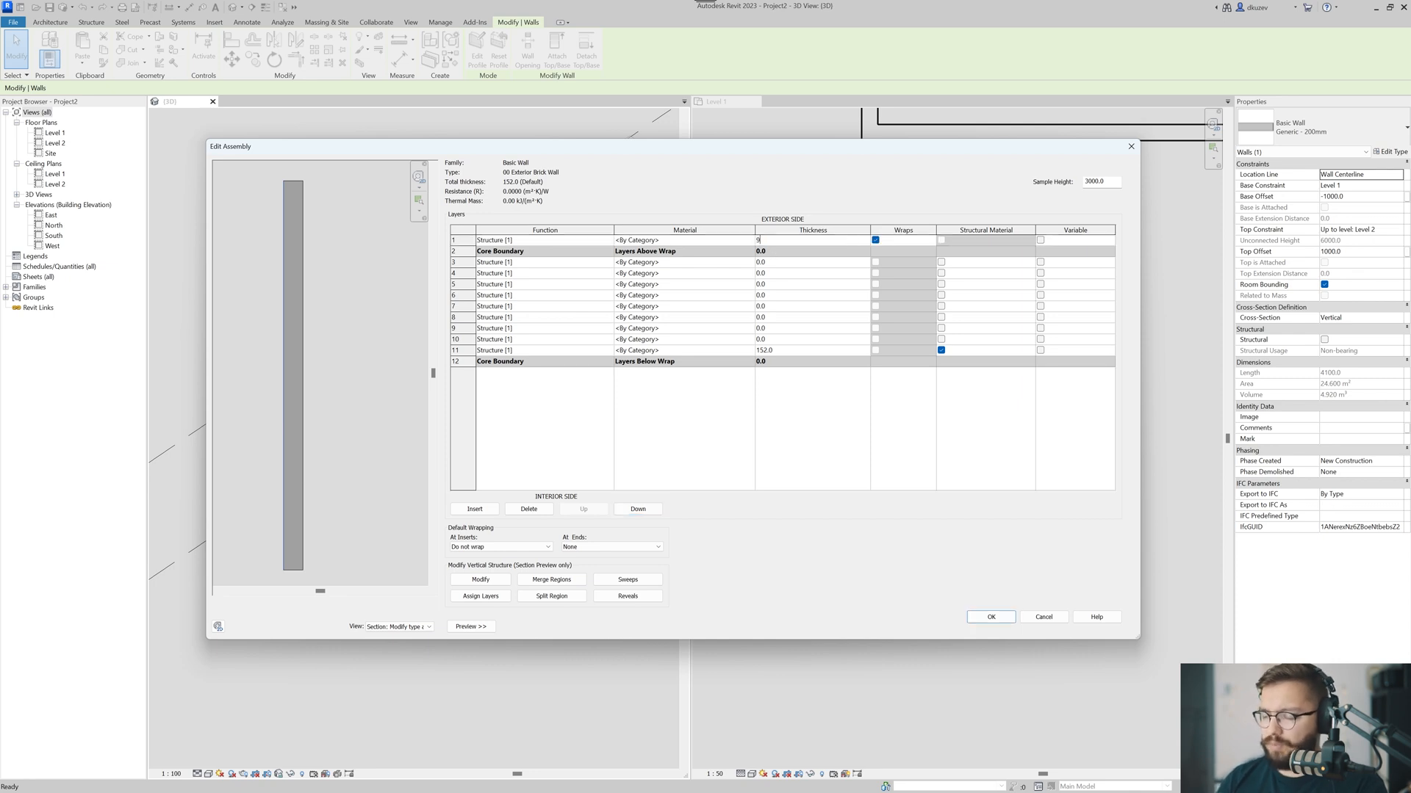
key("Return")
- Move a second layer outside the exterior core boundary, behind the 90 mm layer, and make it 25 mm thick
left_click(514, 263)
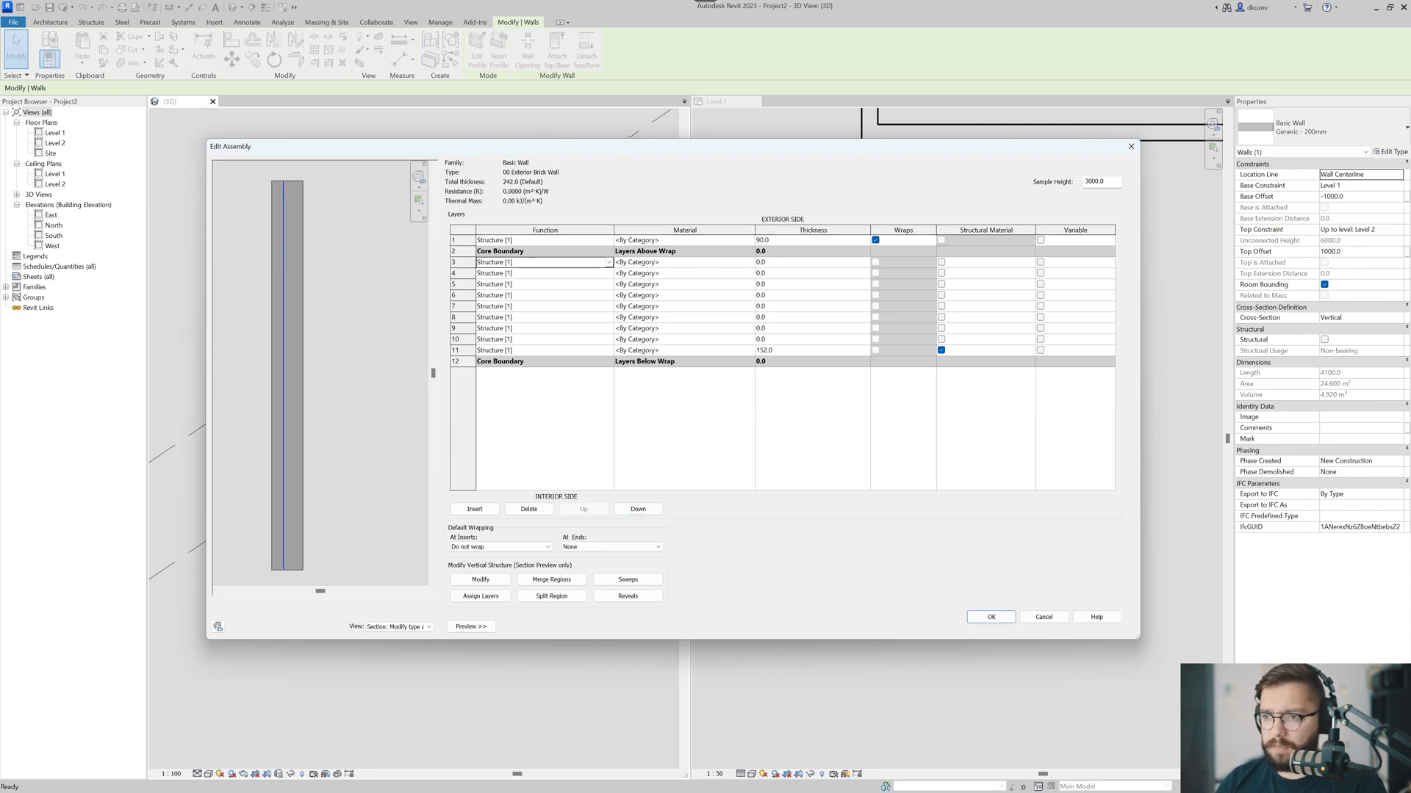
left_click(583, 509)
left_click(805, 252)
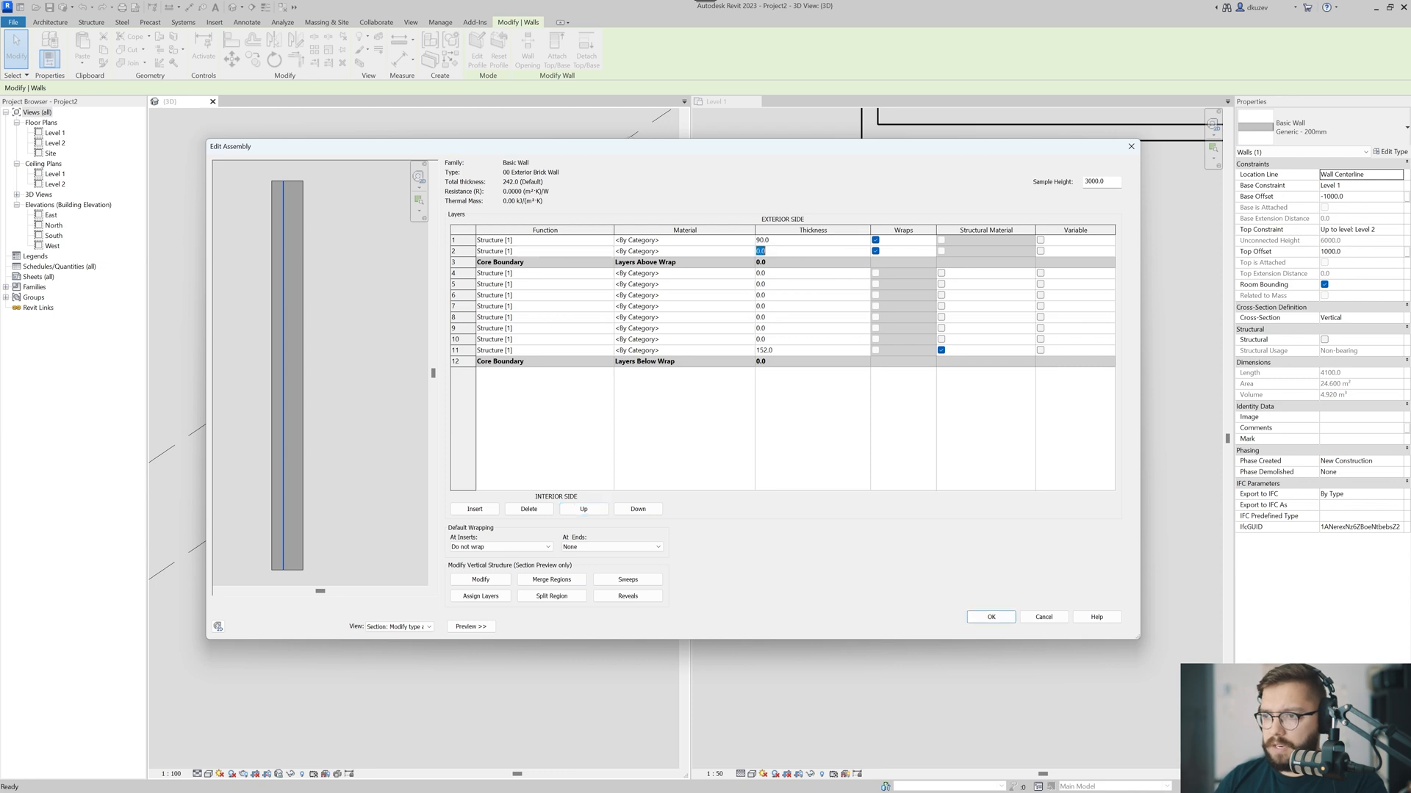
type("25")
key("Tab")
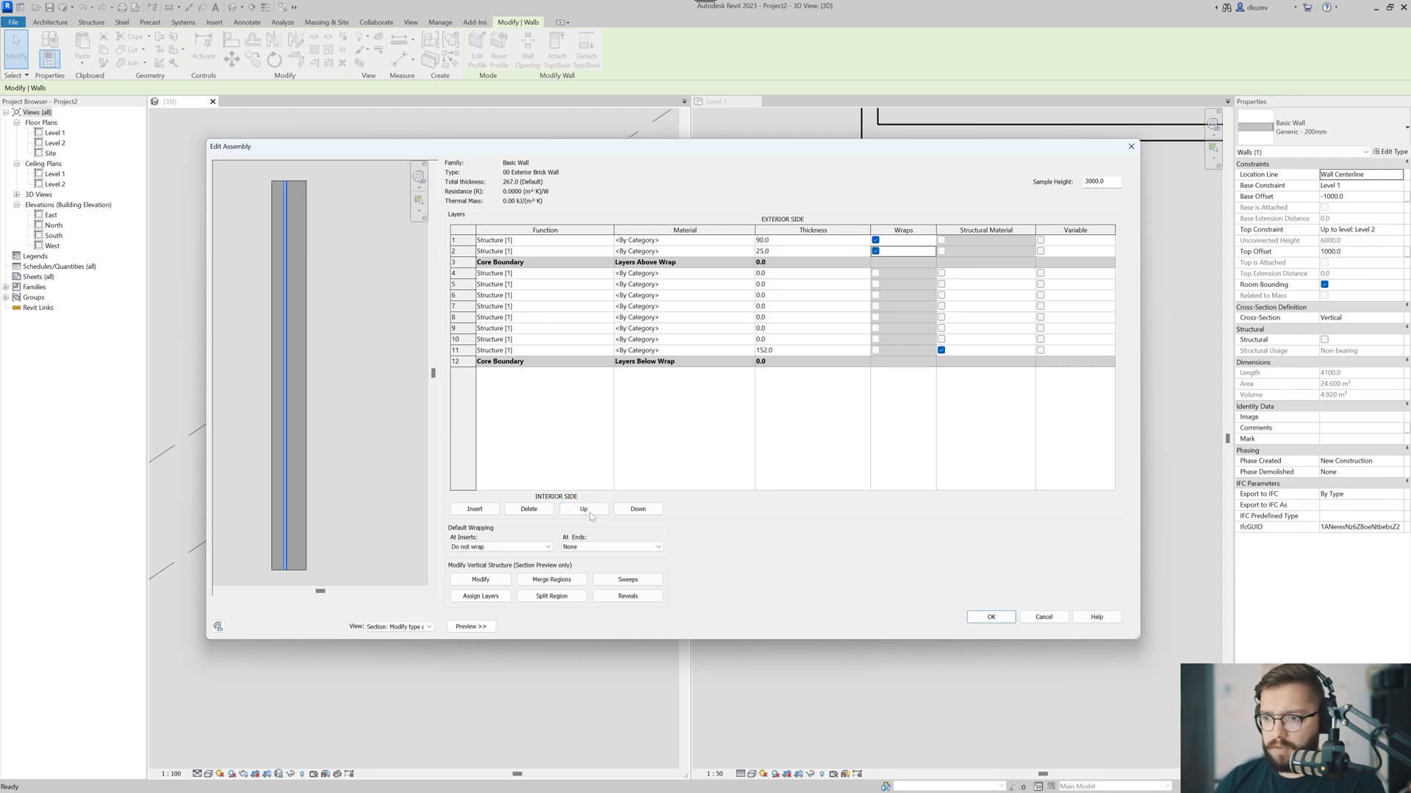
- Move a third layer outside the exterior core boundary, behind the 25 mm layer, and make it 100 mm thick
left_click(530, 273)
left_click(584, 510)
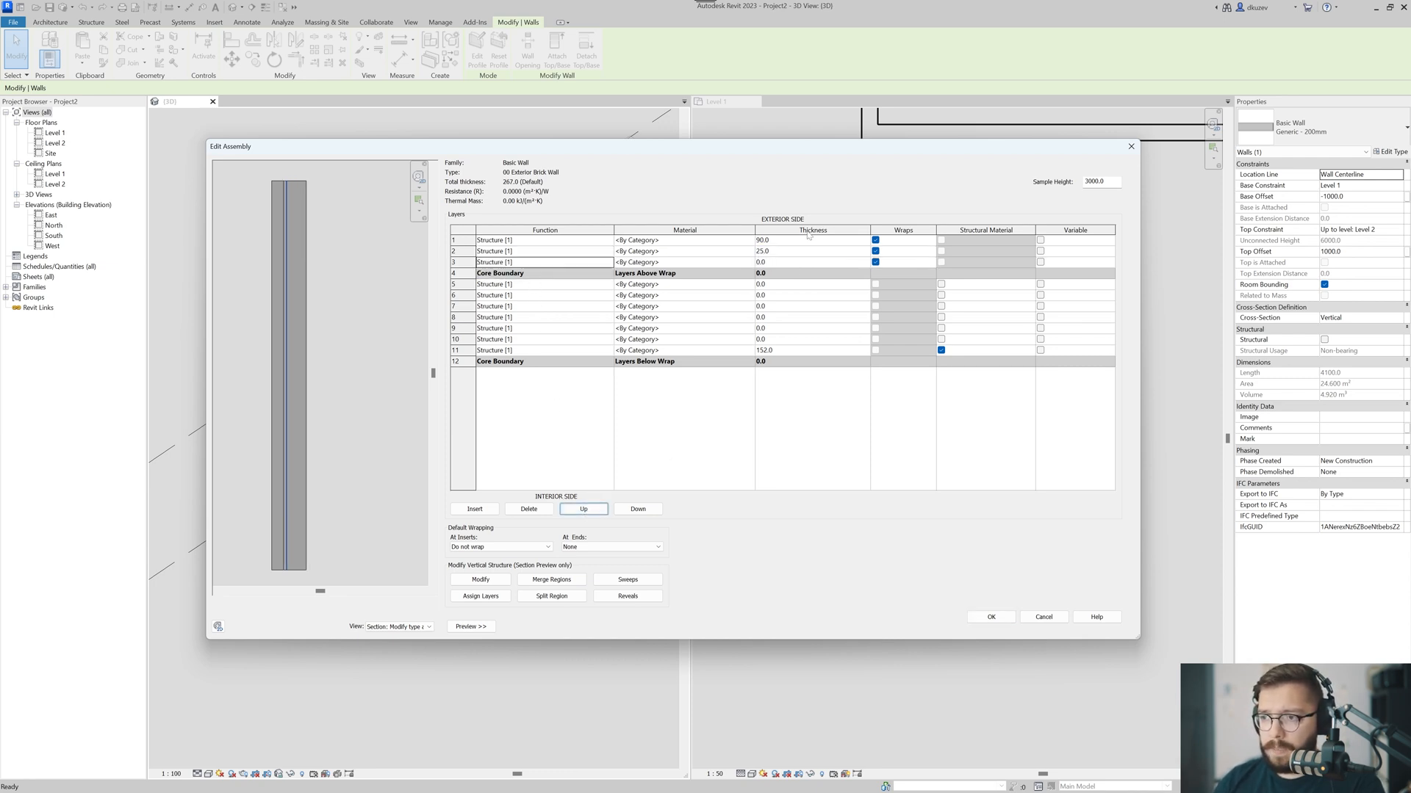
left_click(791, 264)
type("100")
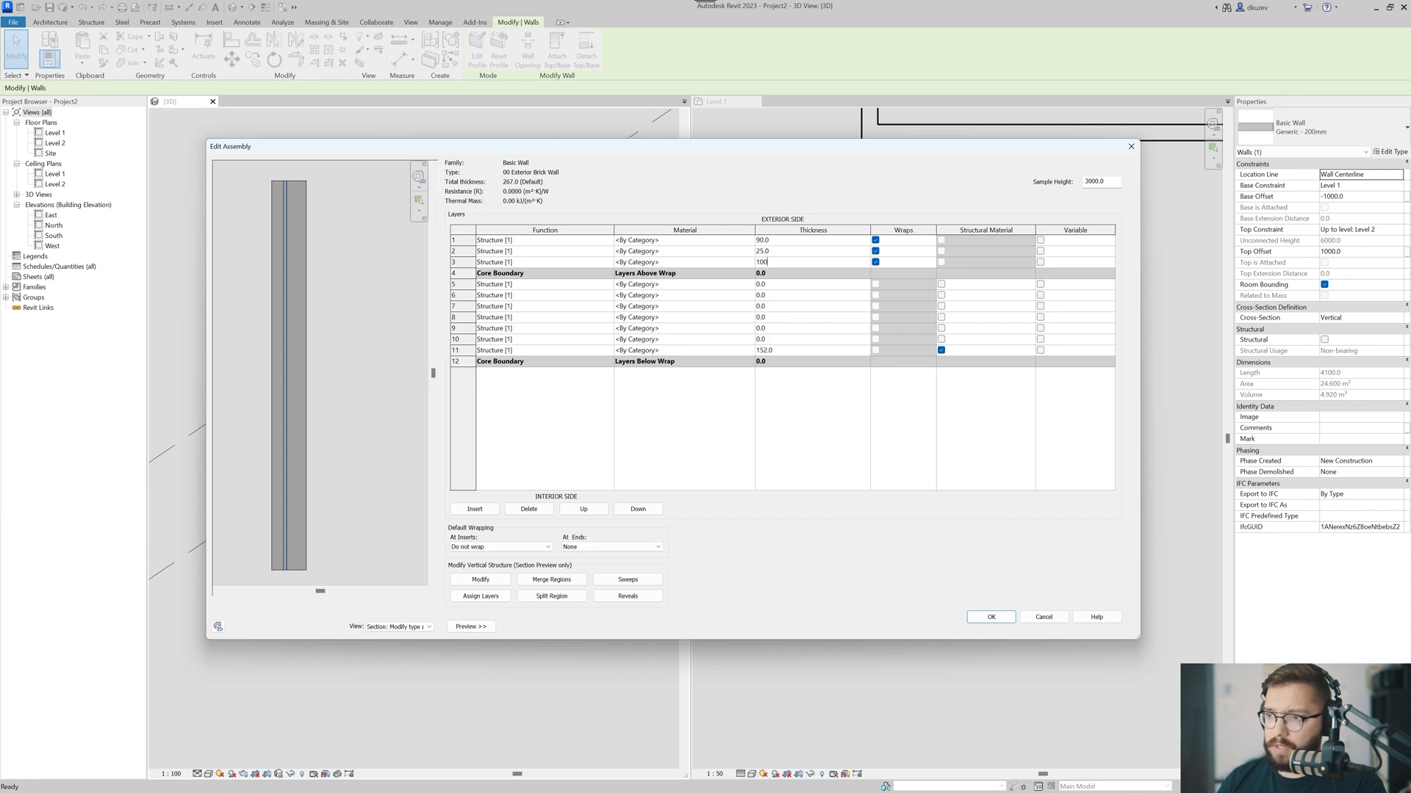
key("Tab")
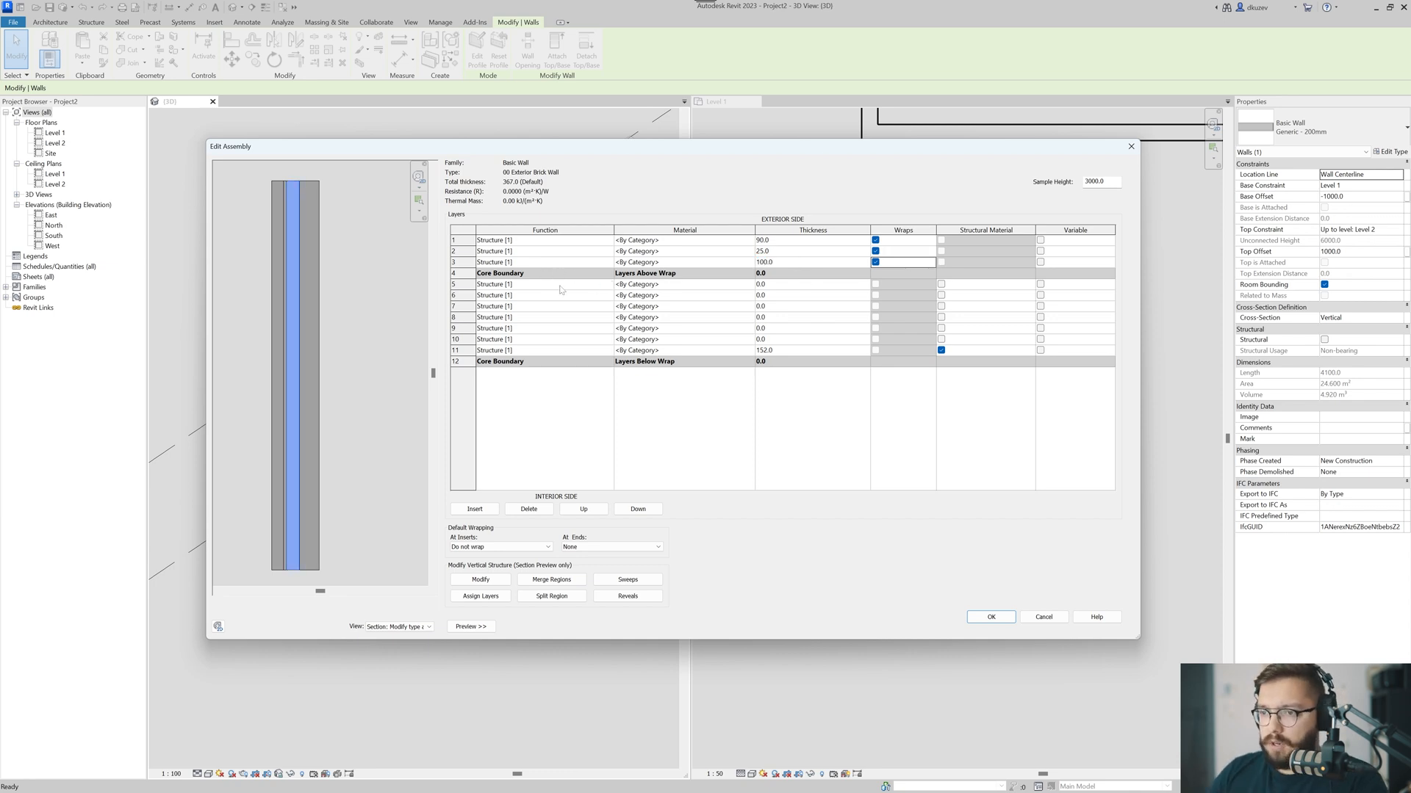
left_click(560, 286)
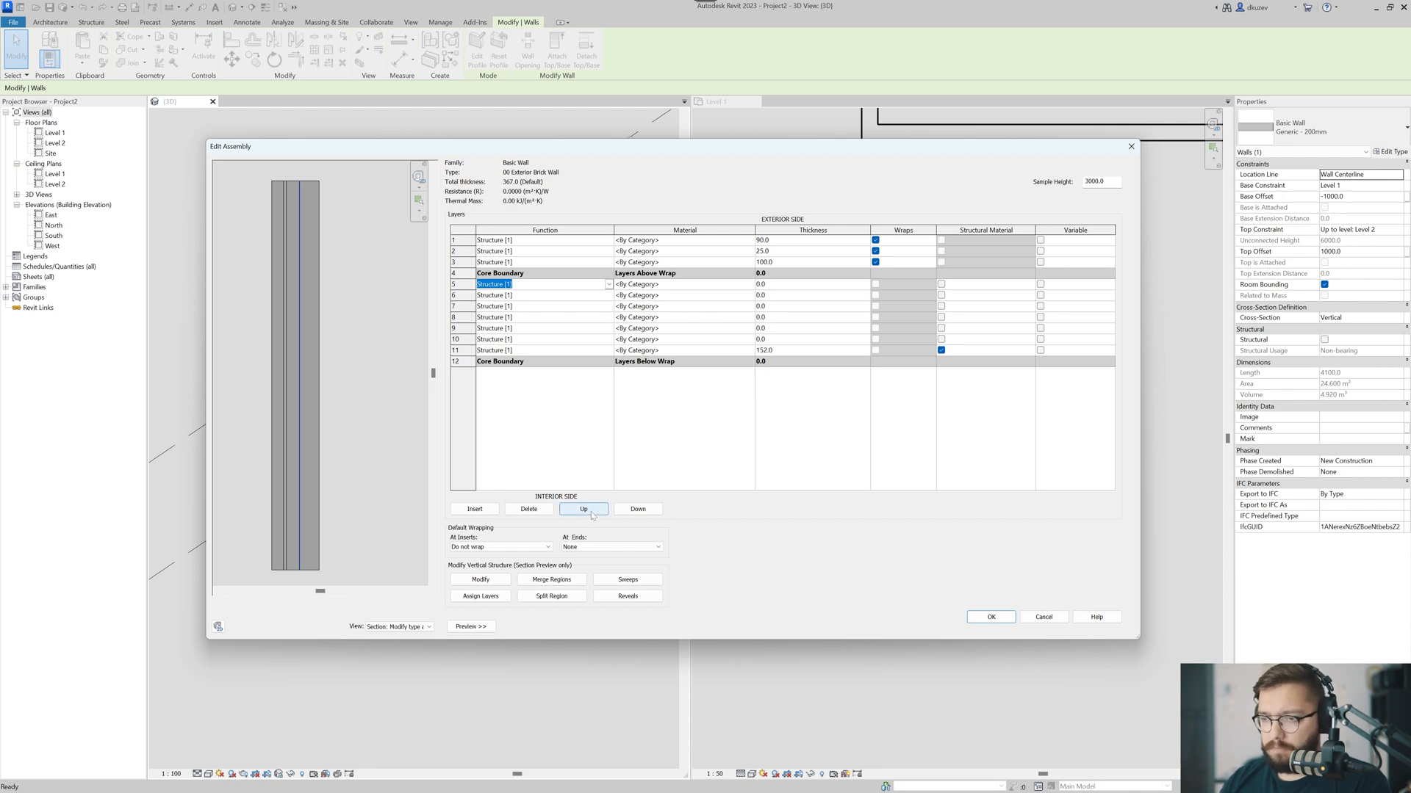
left_click(584, 509)
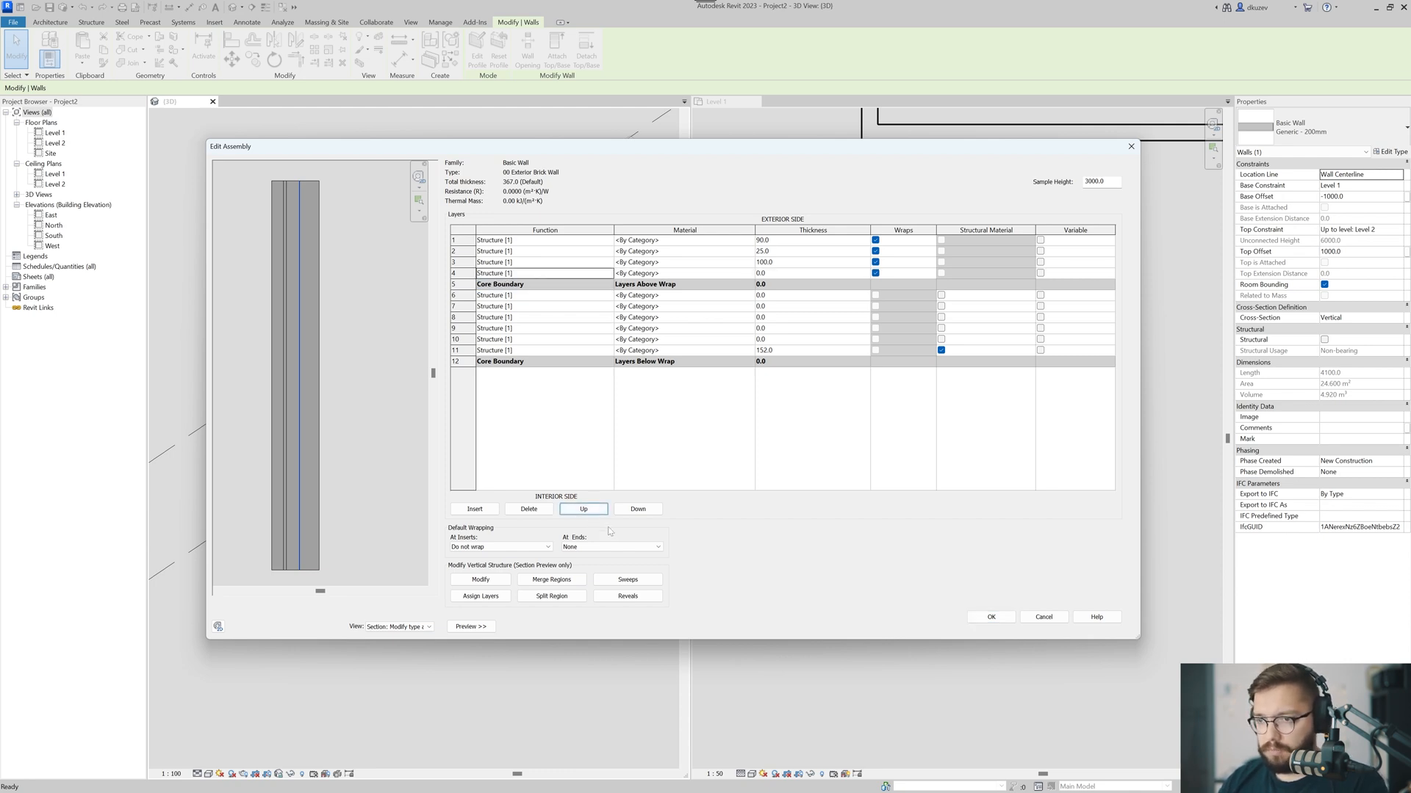
left_click(637, 510)
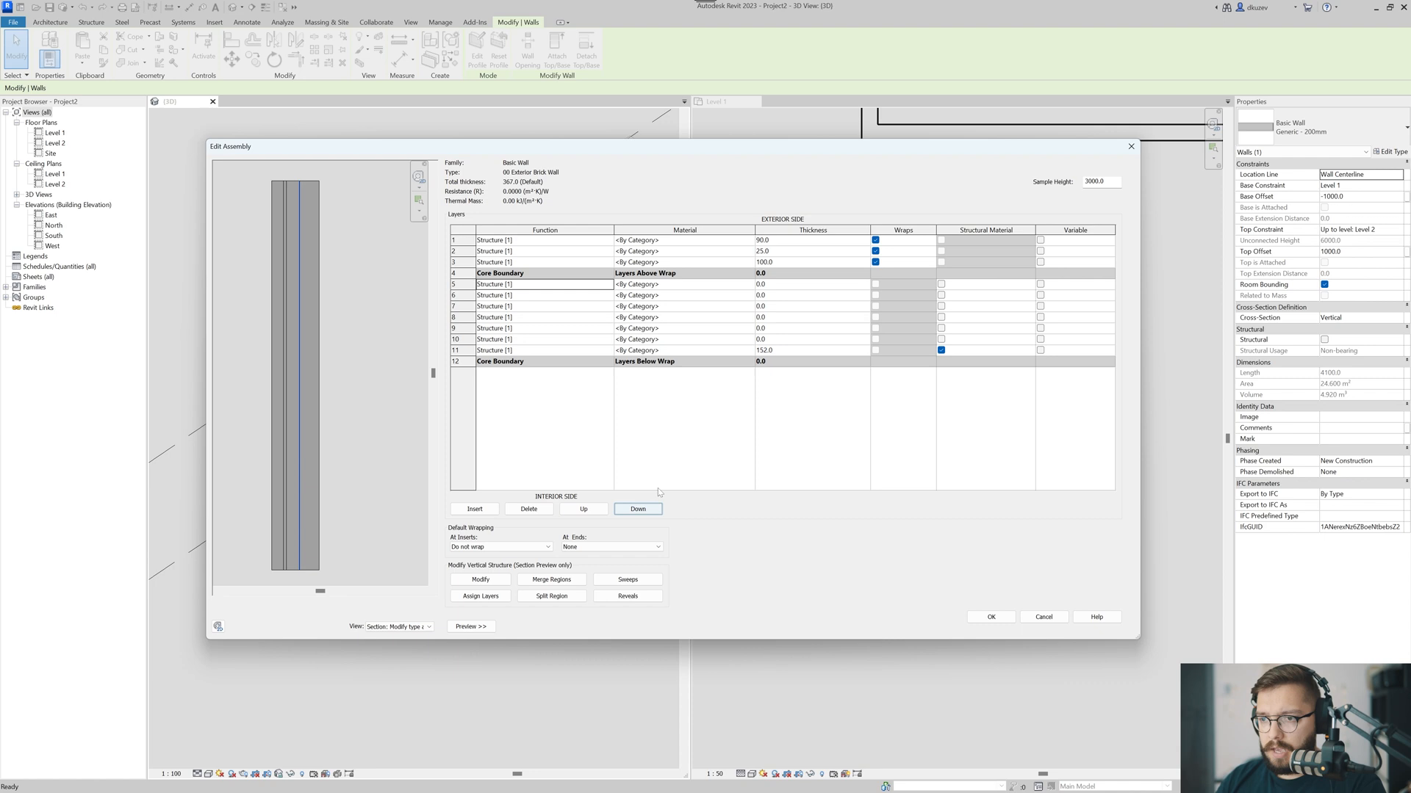
- Set the thickness of the first layer inside the exterior core boundary to 13 mm
left_click(795, 288)
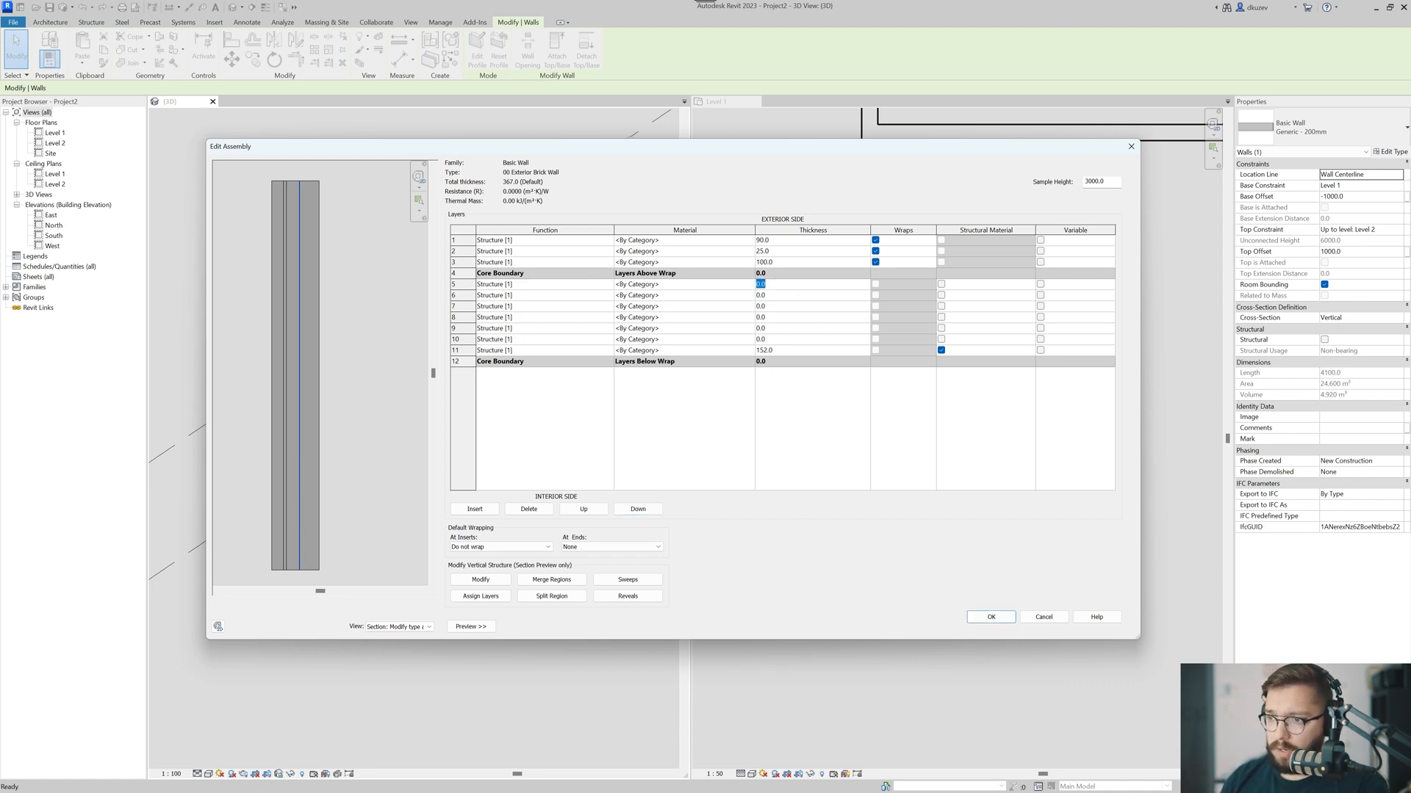
type("13")
key("Tab")
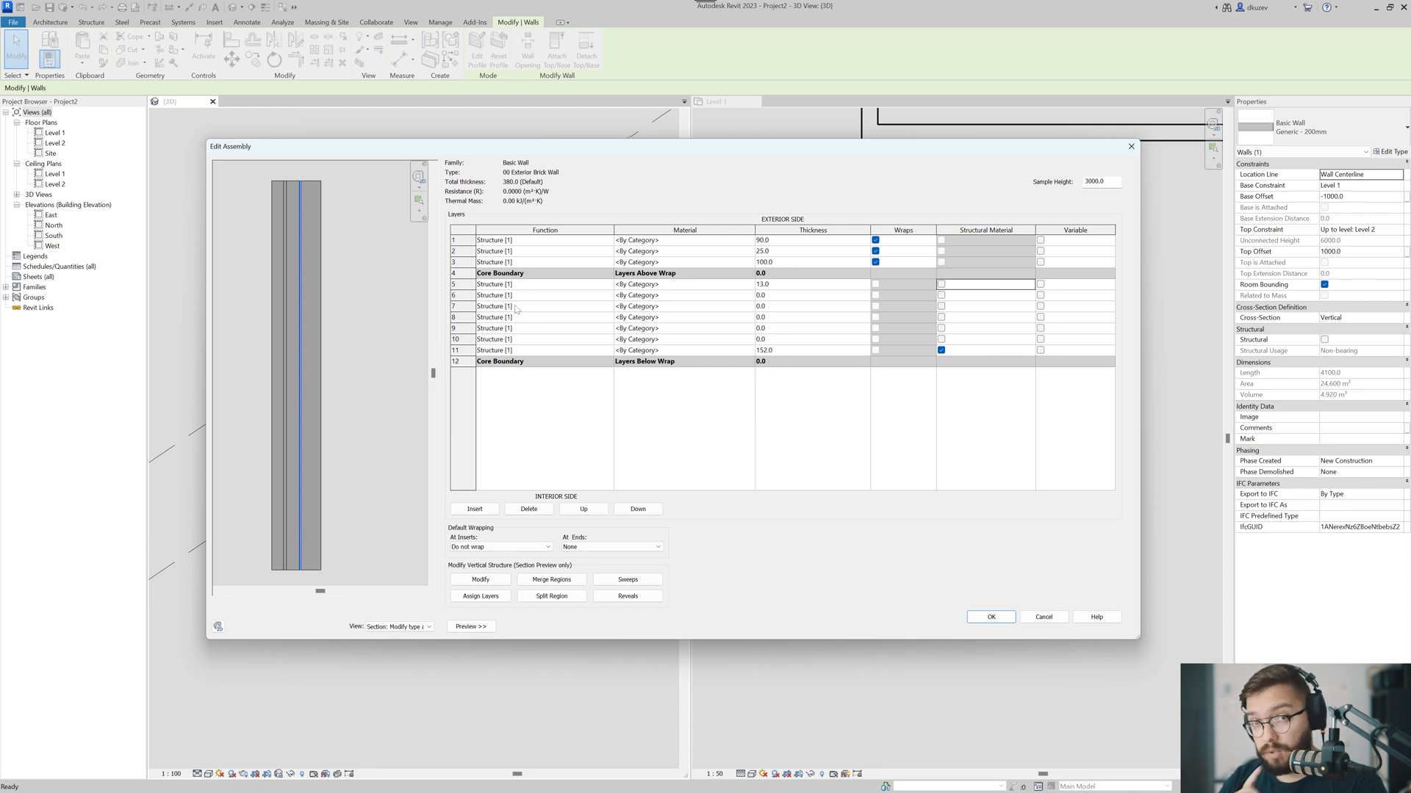
- Move the empty layer next to the 152 mm structure beyond the interior core boundary and set its thickness to 22 mm
left_click(534, 339)
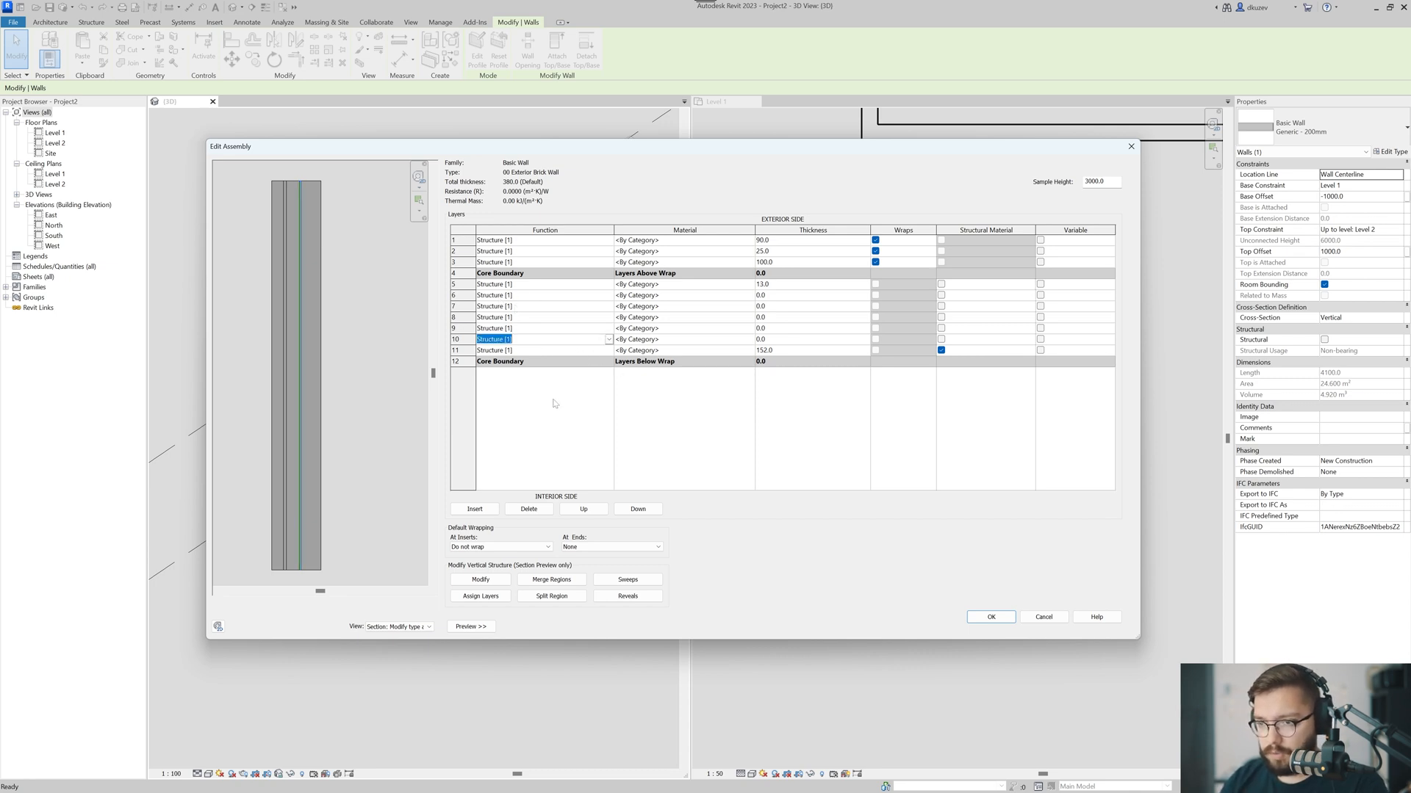
left_click(636, 509)
left_click(636, 509)
left_click(571, 363)
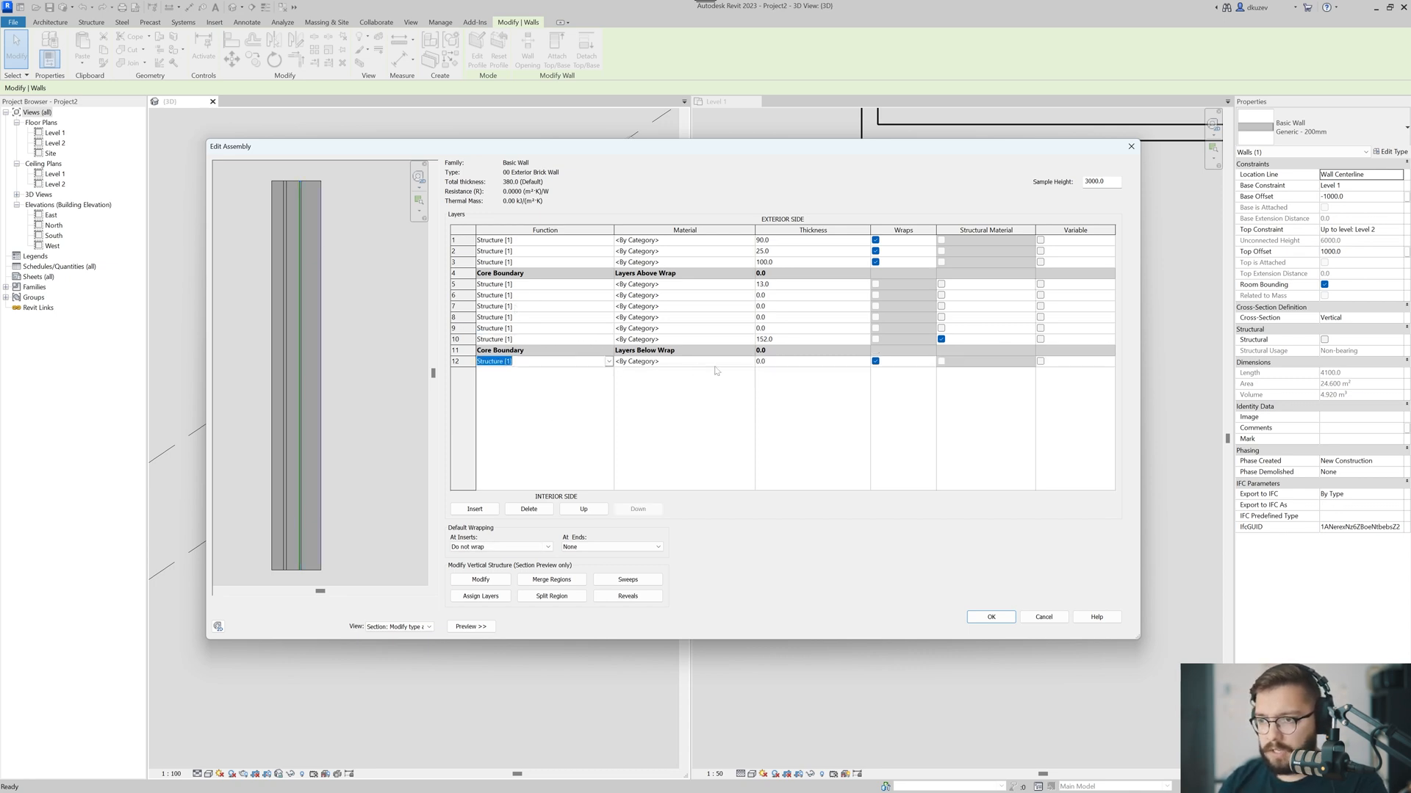
left_click(562, 362)
left_click(779, 363)
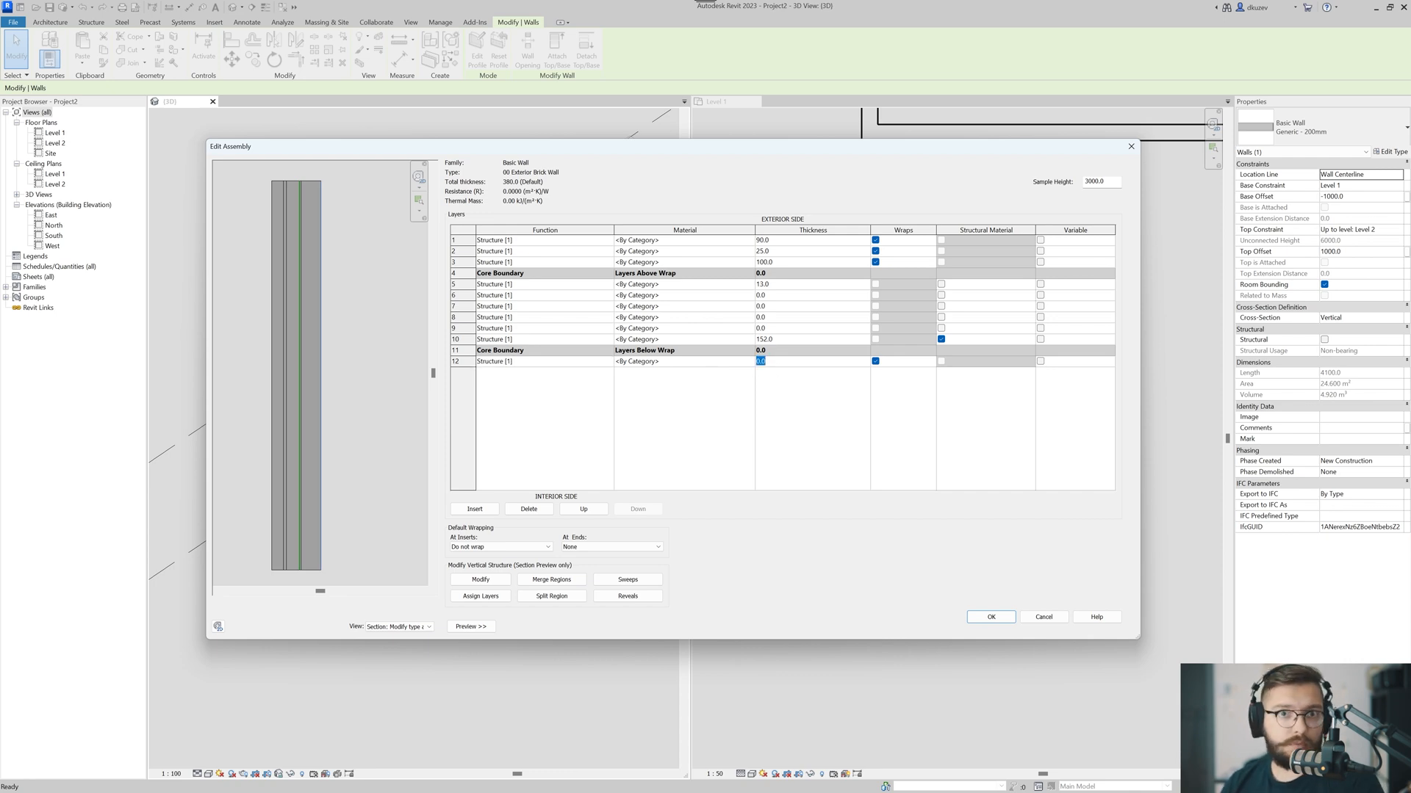
type("22")
key("Tab")
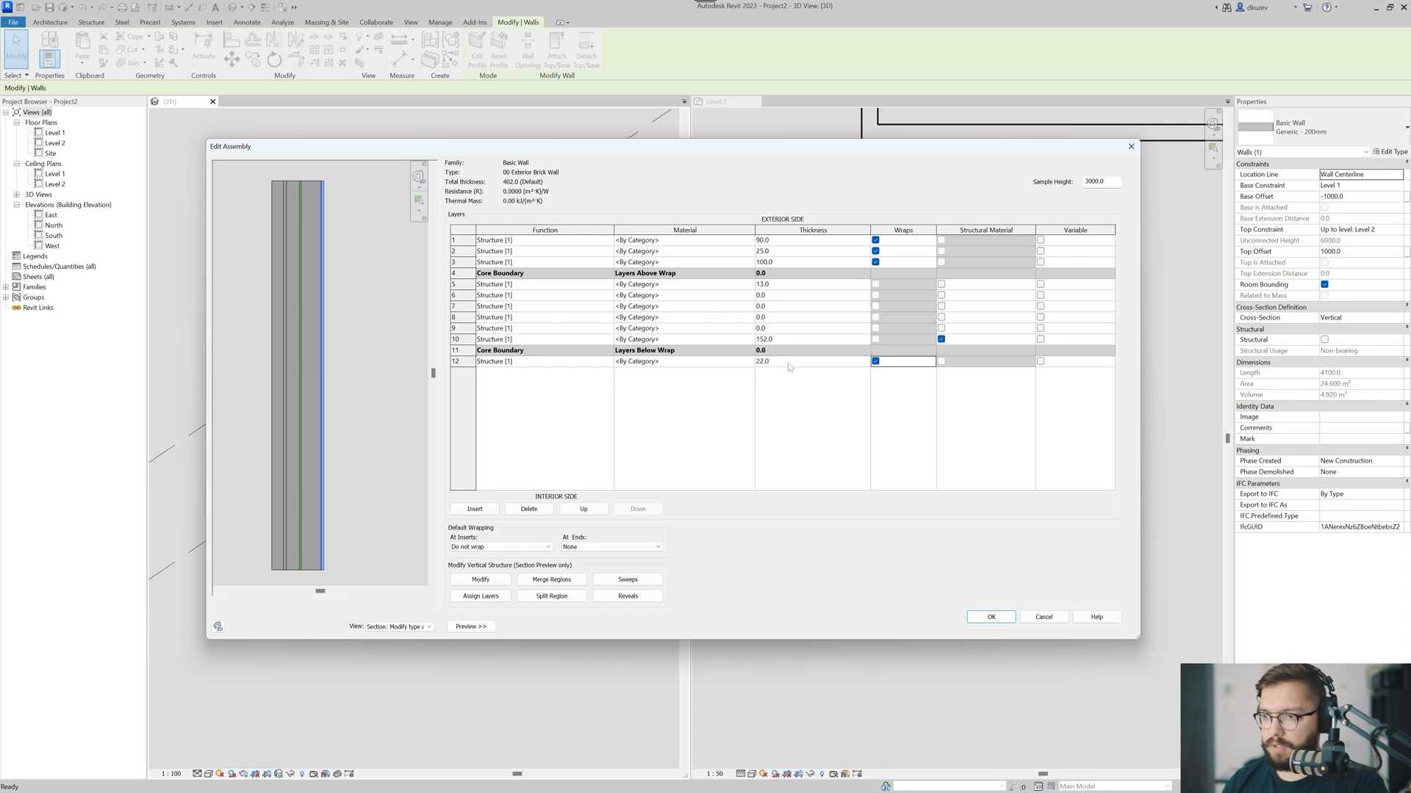
- Move another empty core layer to the innermost position, past the 22 mm layer, and set its thickness to 16 mm
left_click(544, 328)
left_click(638, 510)
left_click(637, 509)
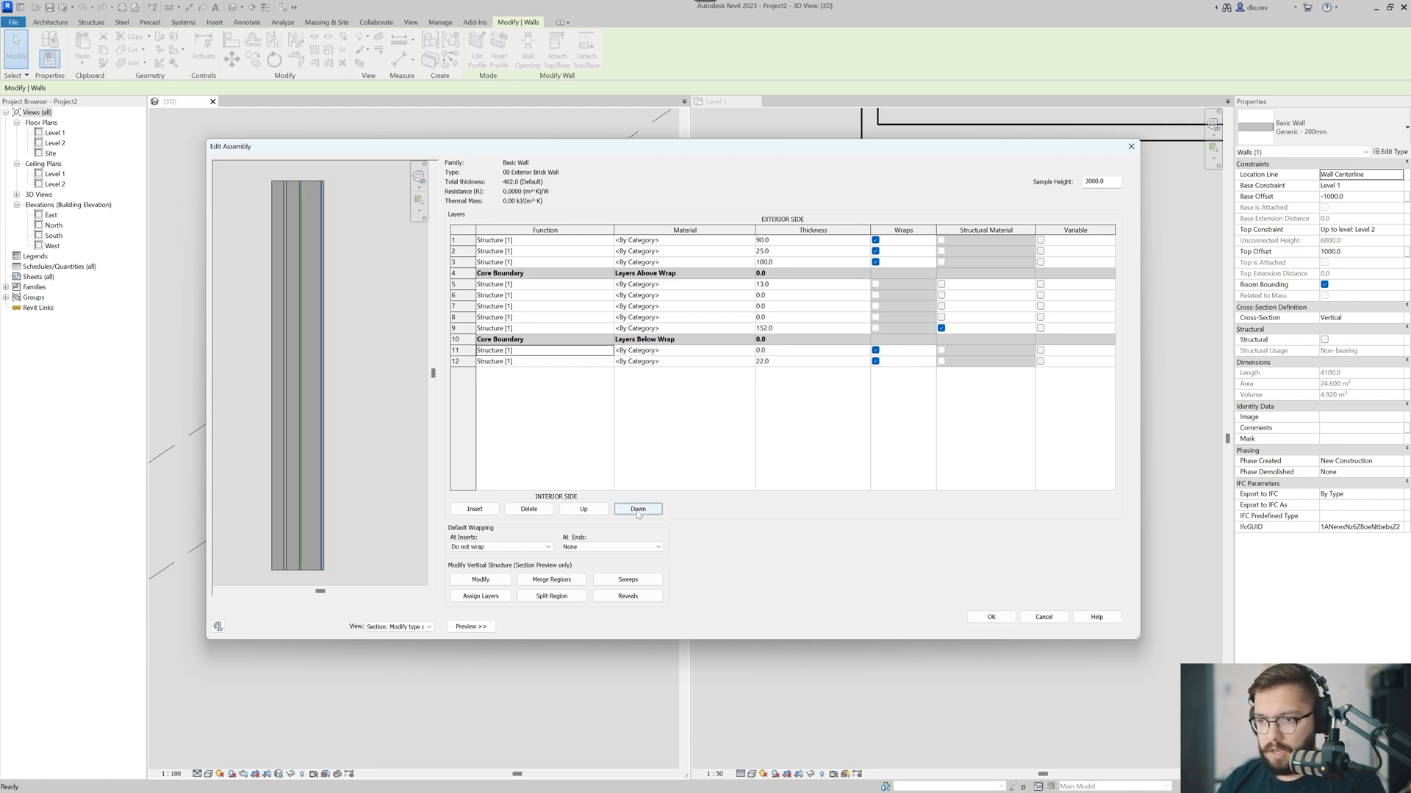
left_click(638, 510)
left_click(764, 362)
type("16")
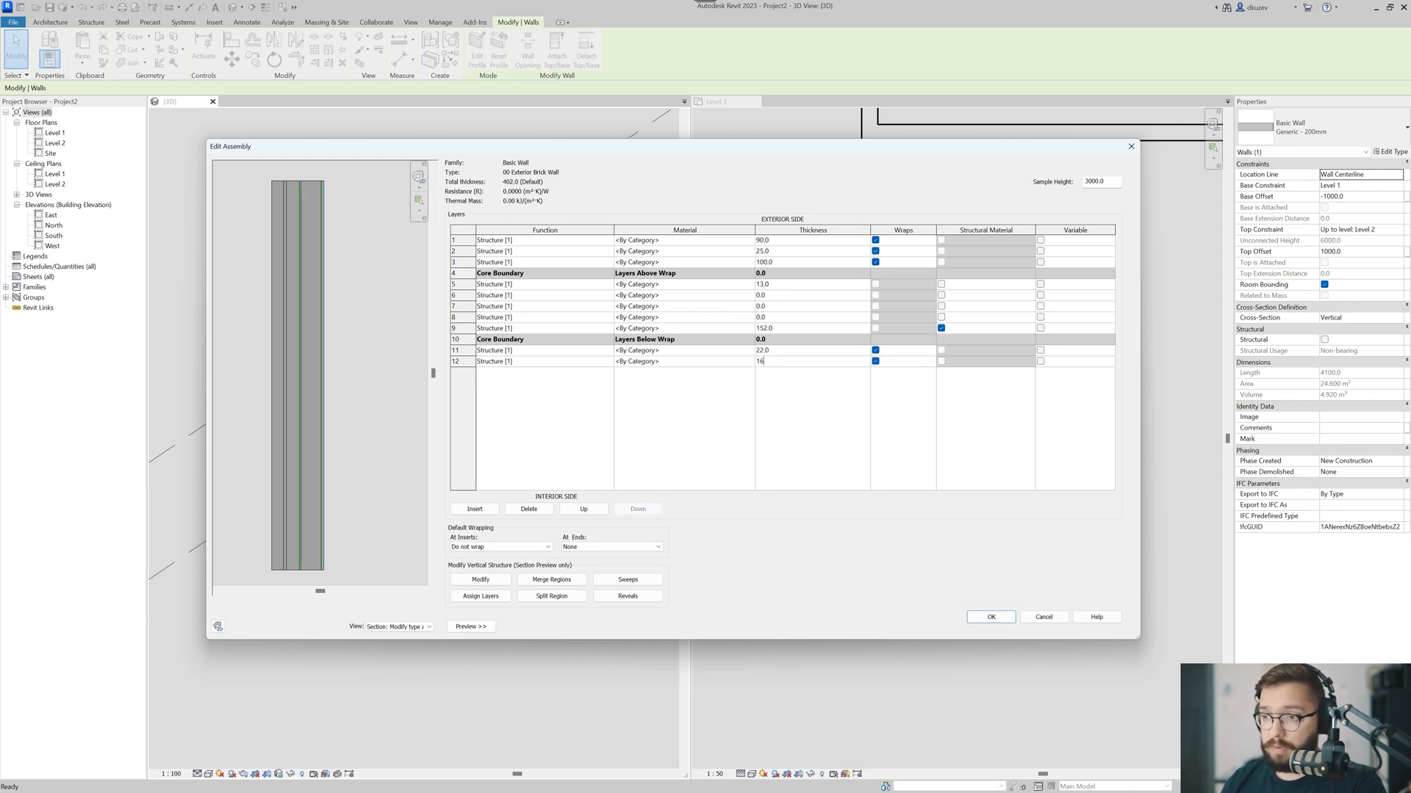
key("Tab")
- Delete the three unused zero-thickness layers from the wall core
left_click(514, 295)
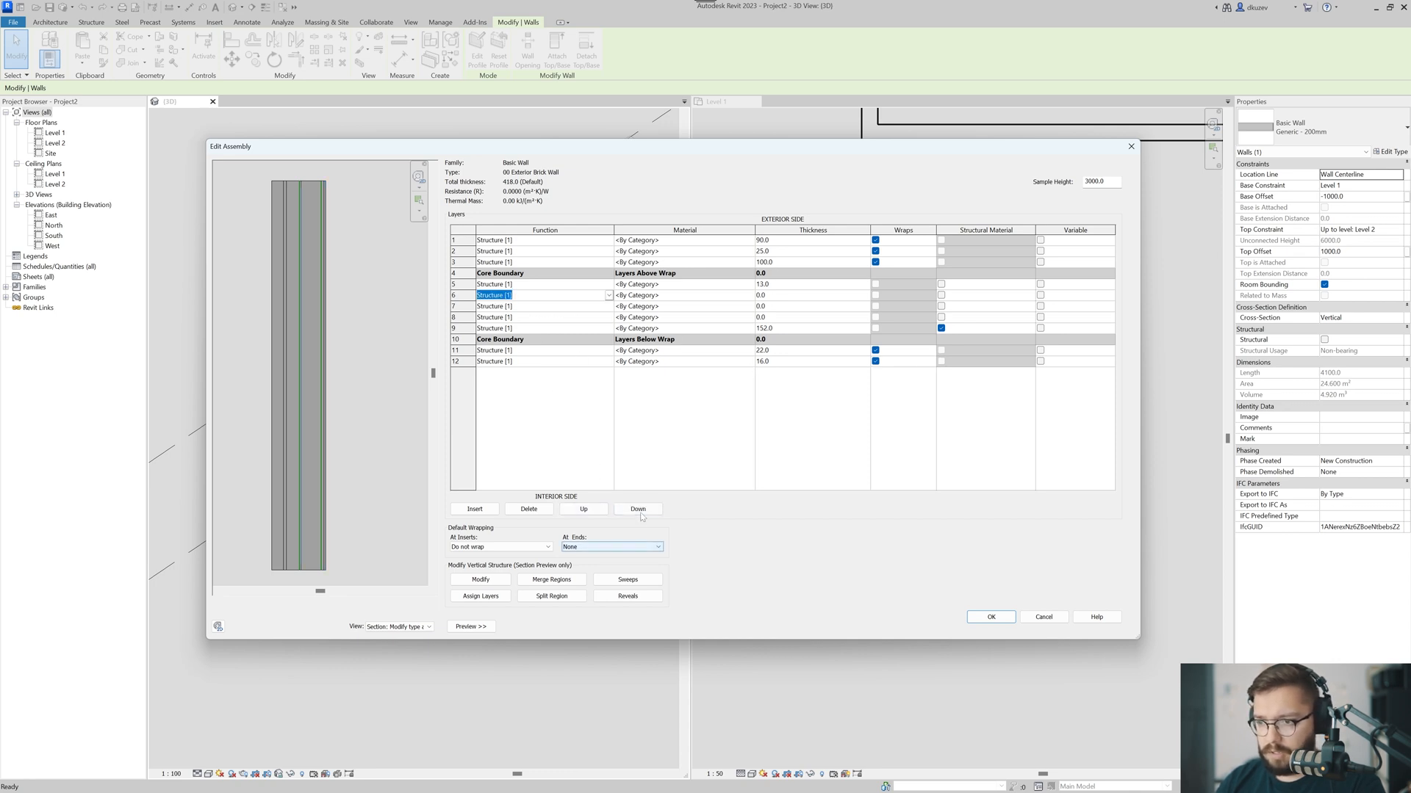
left_click(529, 510)
left_click(529, 510)
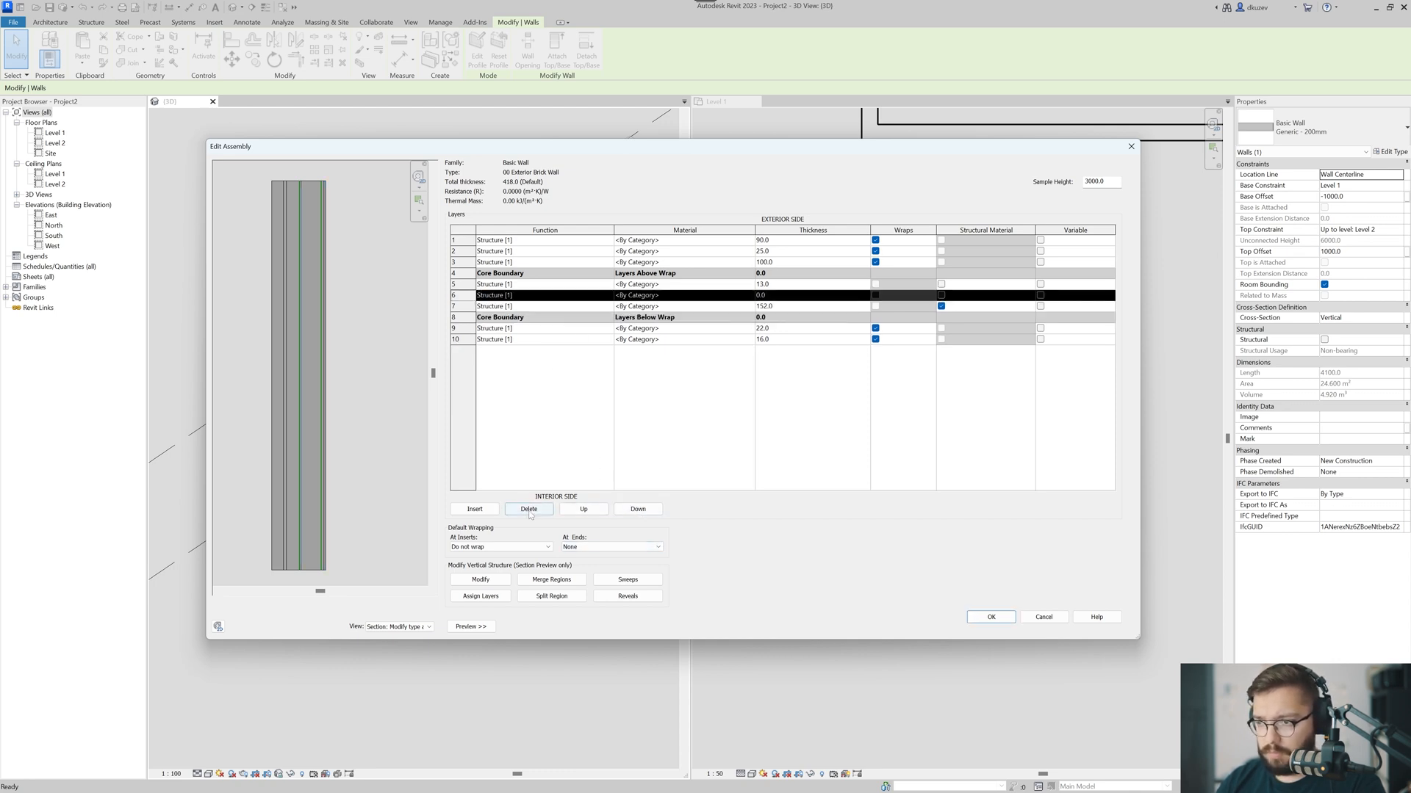
left_click(529, 510)
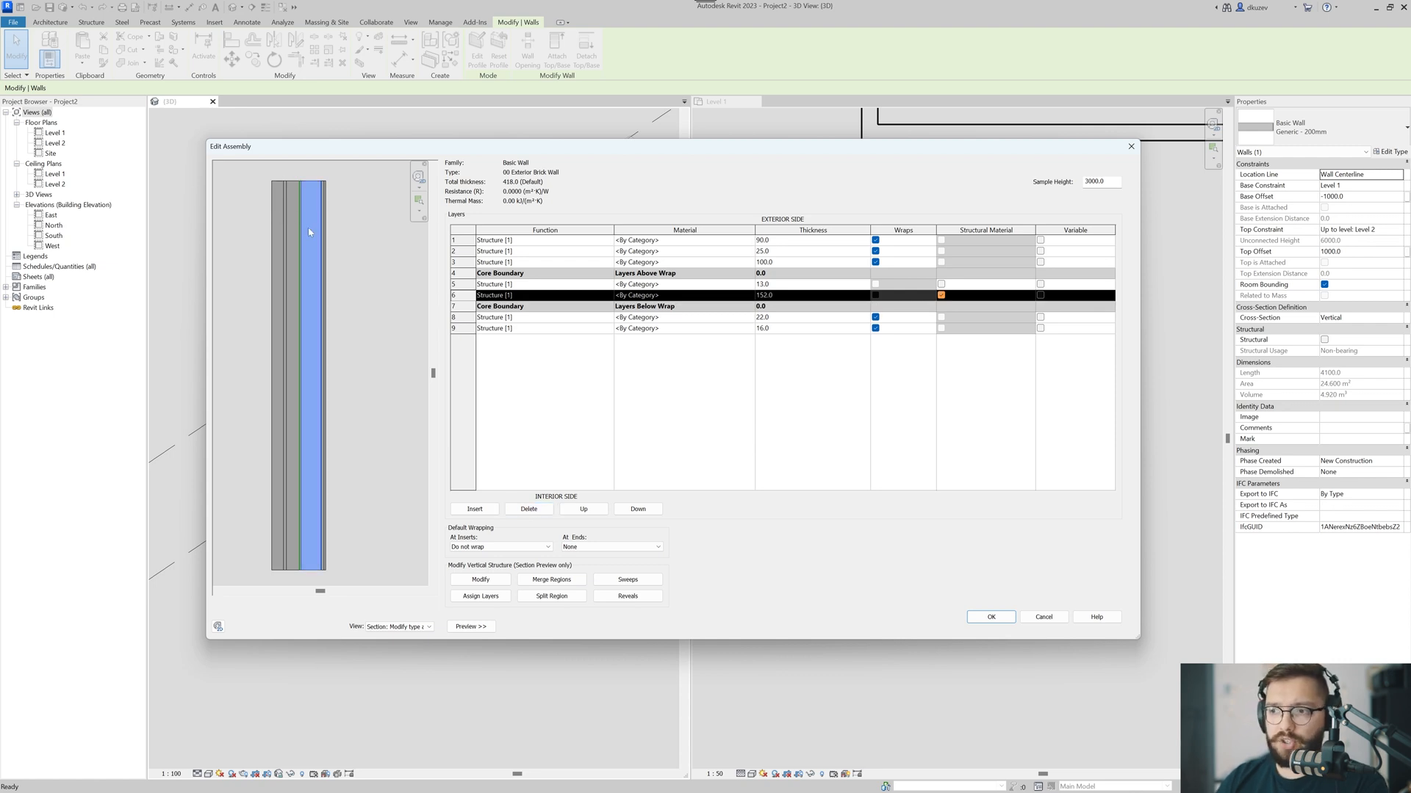
- Check the 152, 13, 100 and 25 mm layers one by one in the enlarged section preview
scroll(311, 208, "up", 1)
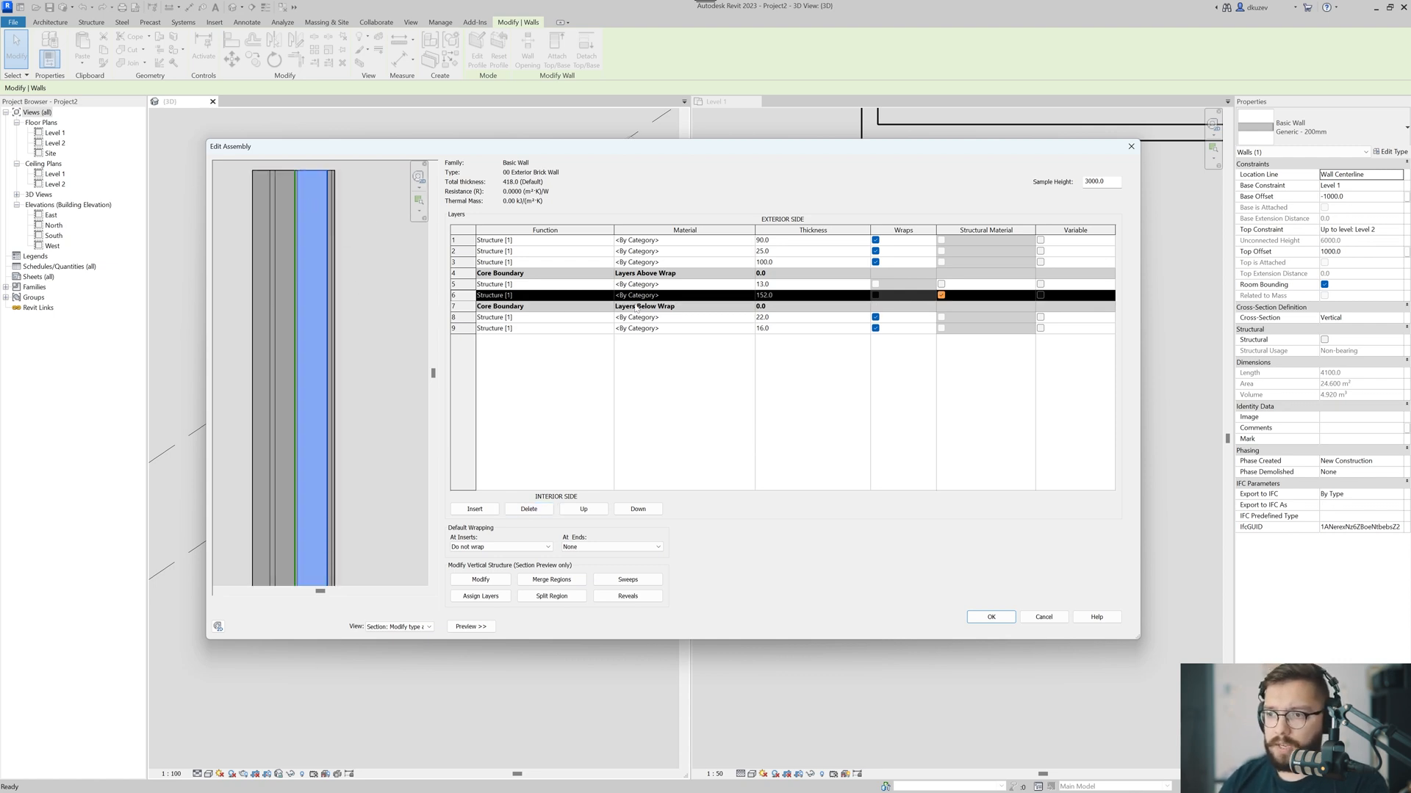
left_click(781, 296)
left_click(777, 285)
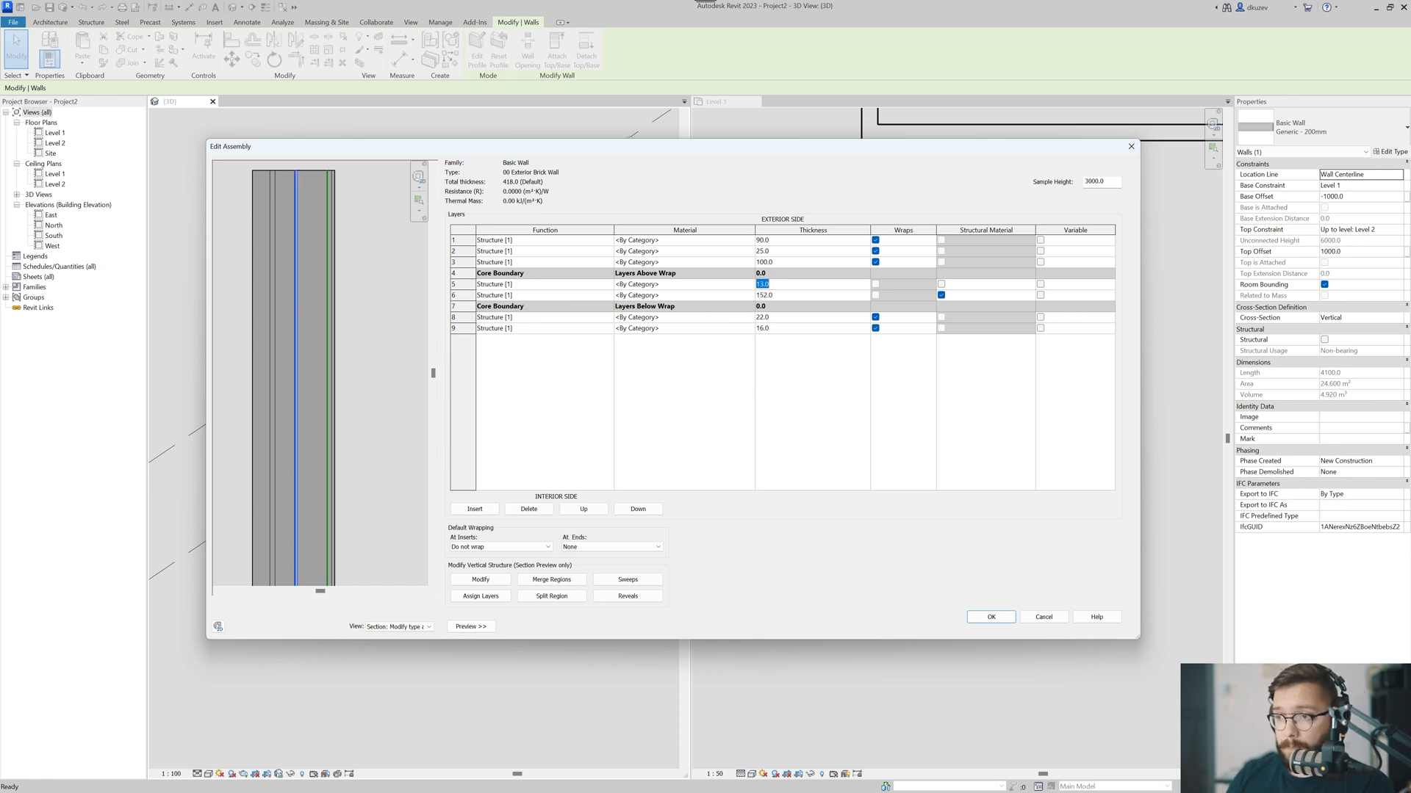
left_click(511, 263)
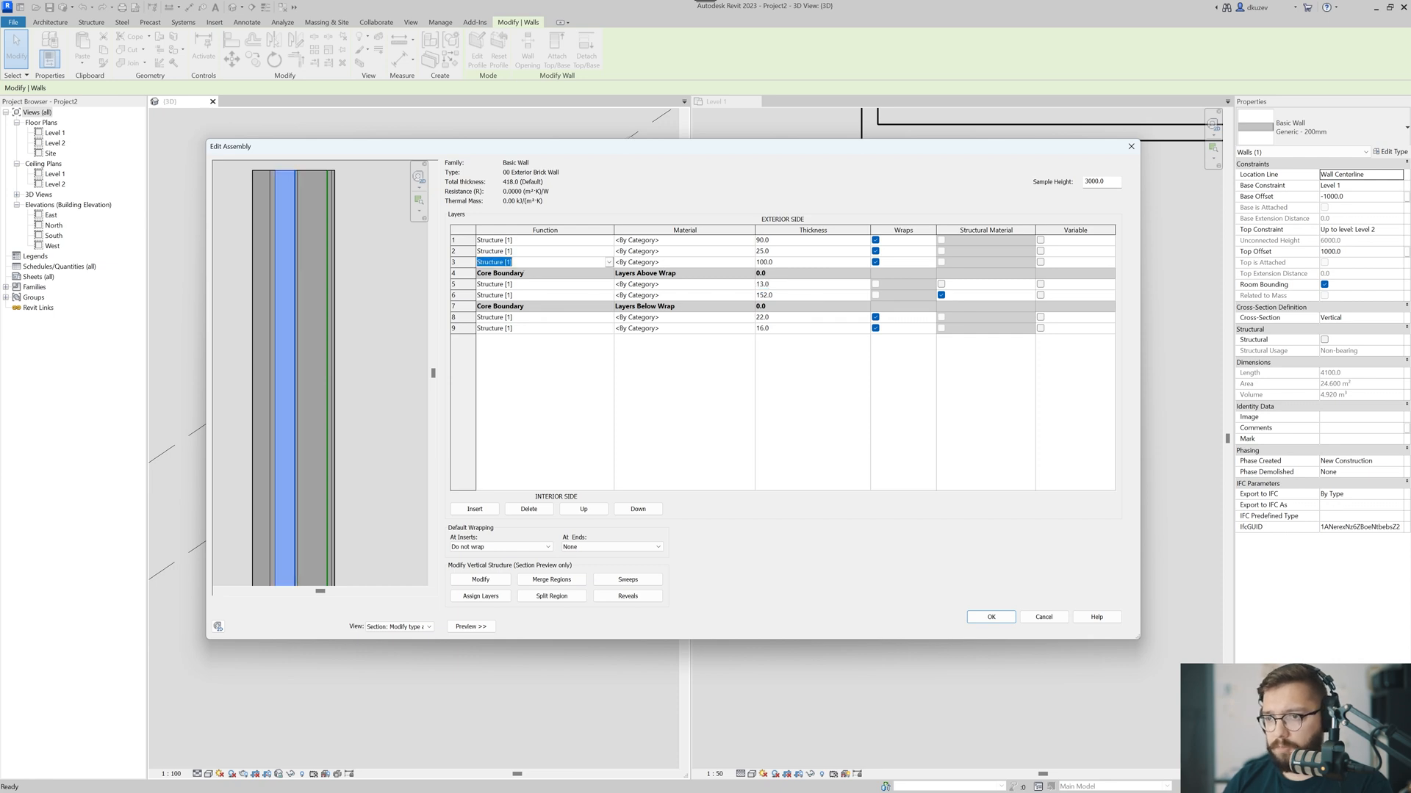
left_click(785, 264)
left_click(796, 252)
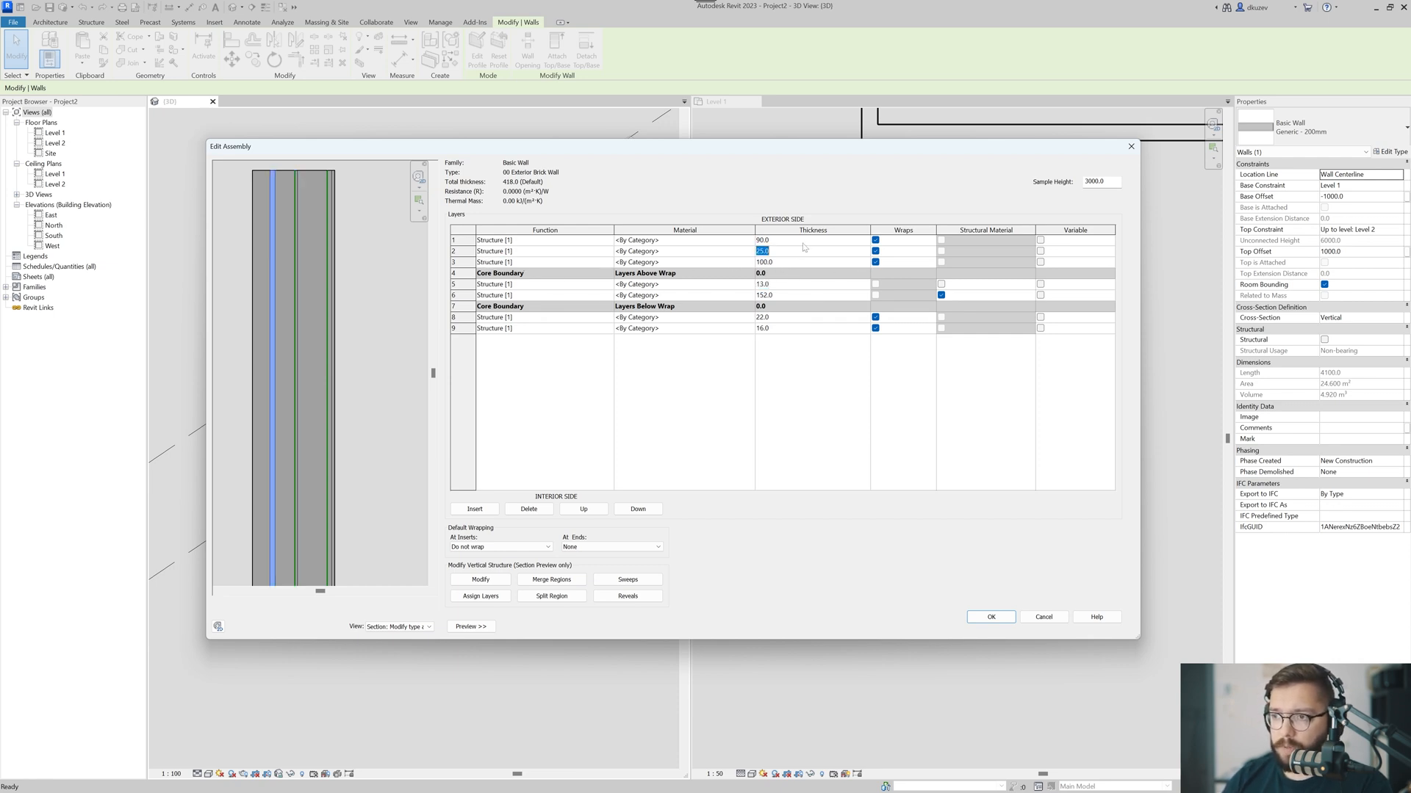
- Assign the Brick, Common material to the outermost 90 mm layer, searching the material library for brick
left_click(801, 241)
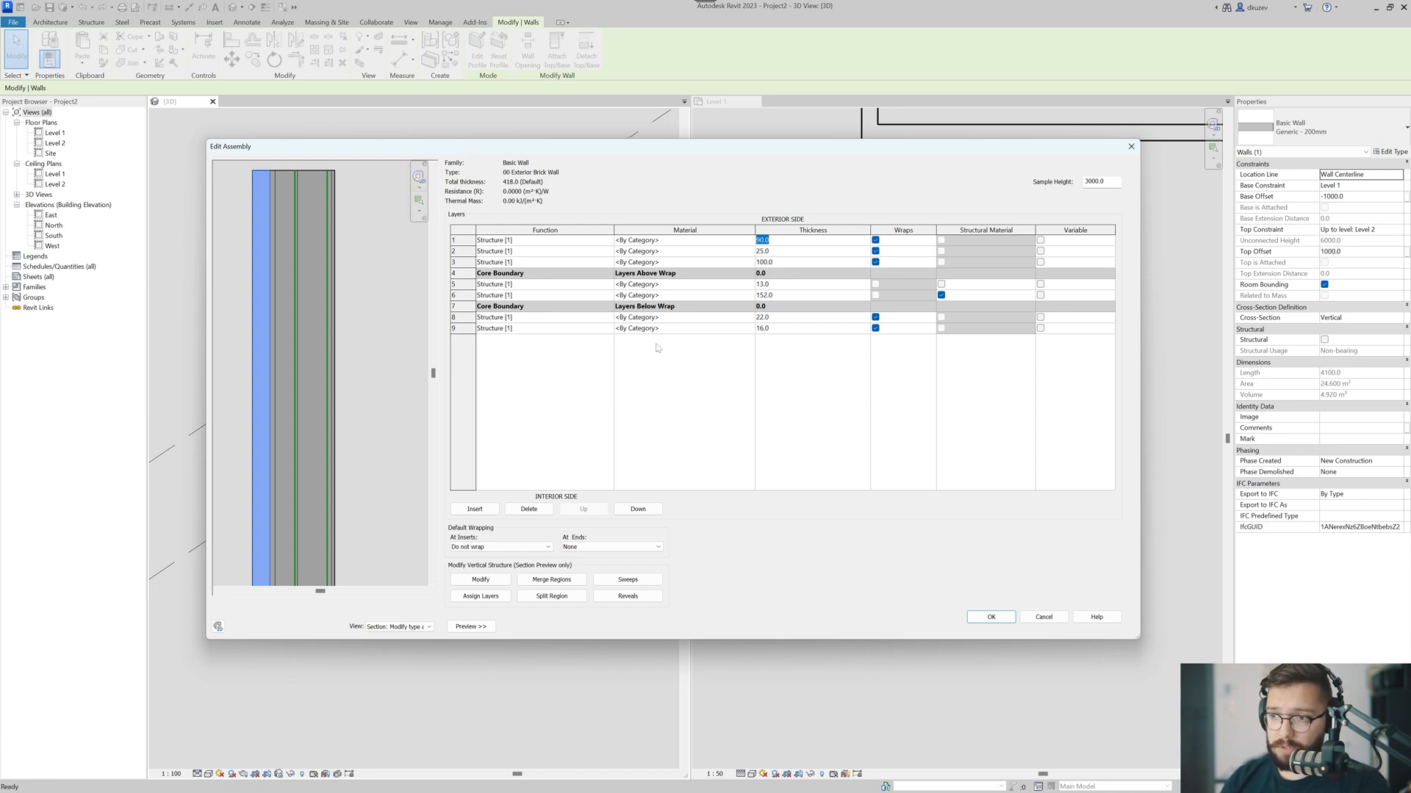
left_click(650, 241)
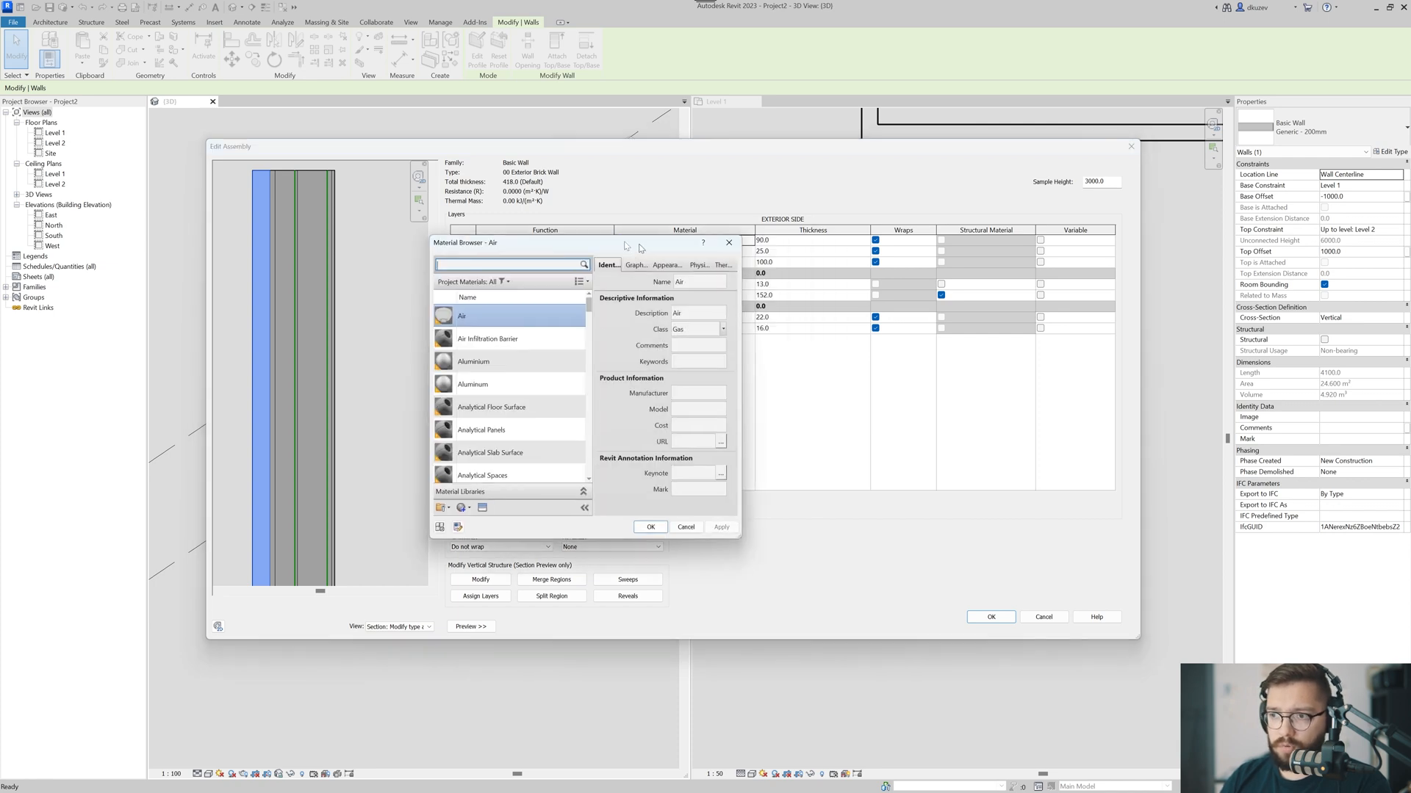
left_click_drag(646, 517, 843, 614)
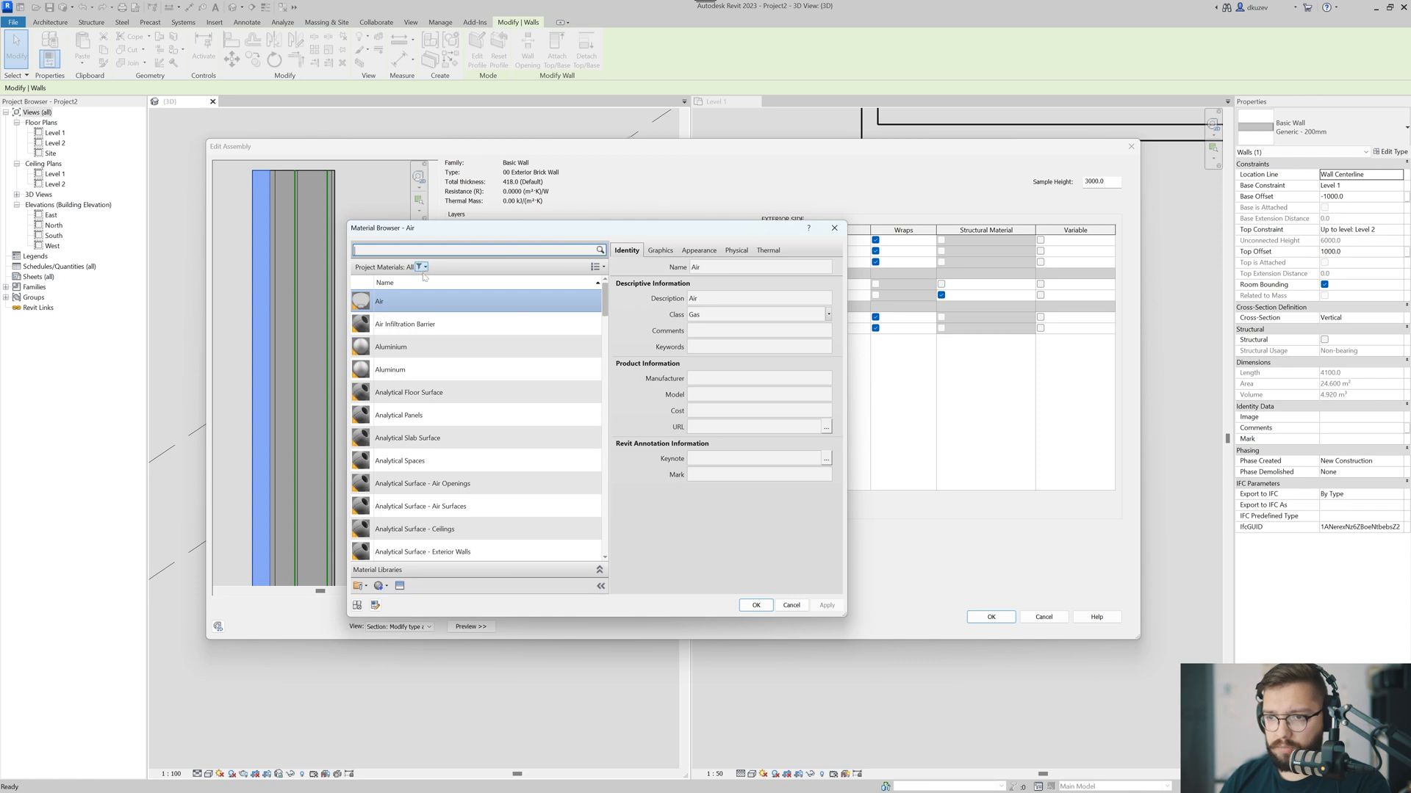
left_click(357, 251)
type("brick")
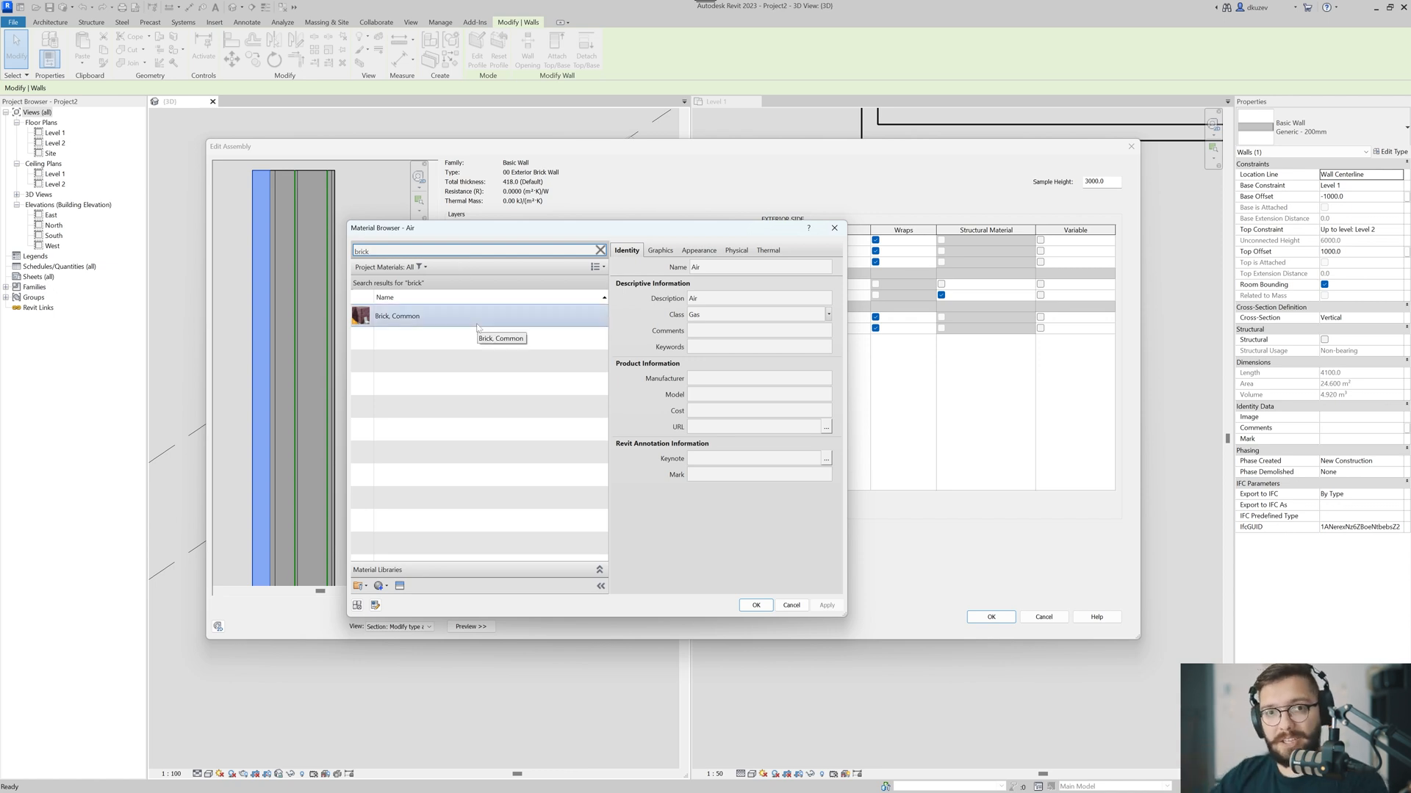
double_click(416, 322)
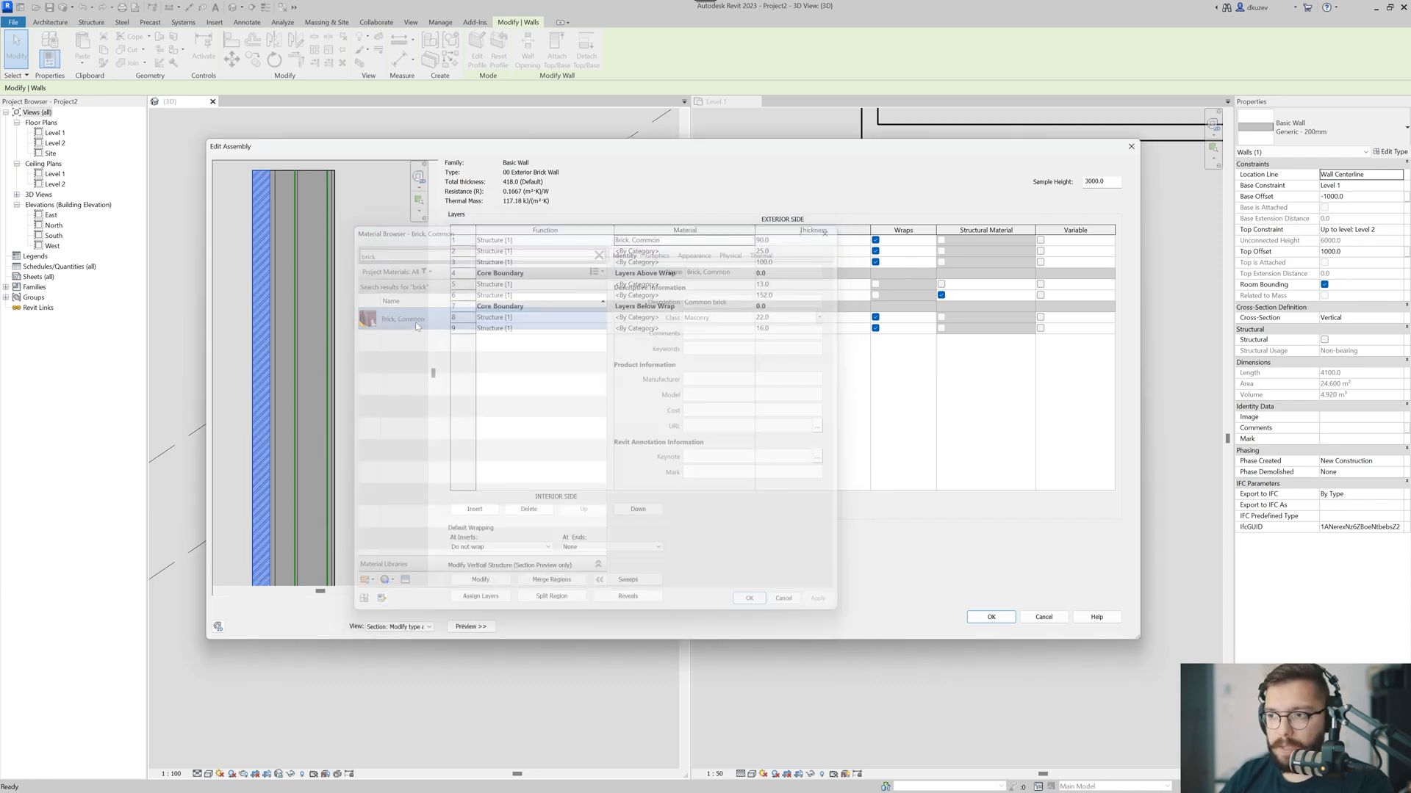
- Set the material of the 25 mm layer to Air by entering its name directly in the layer table
left_click(683, 252)
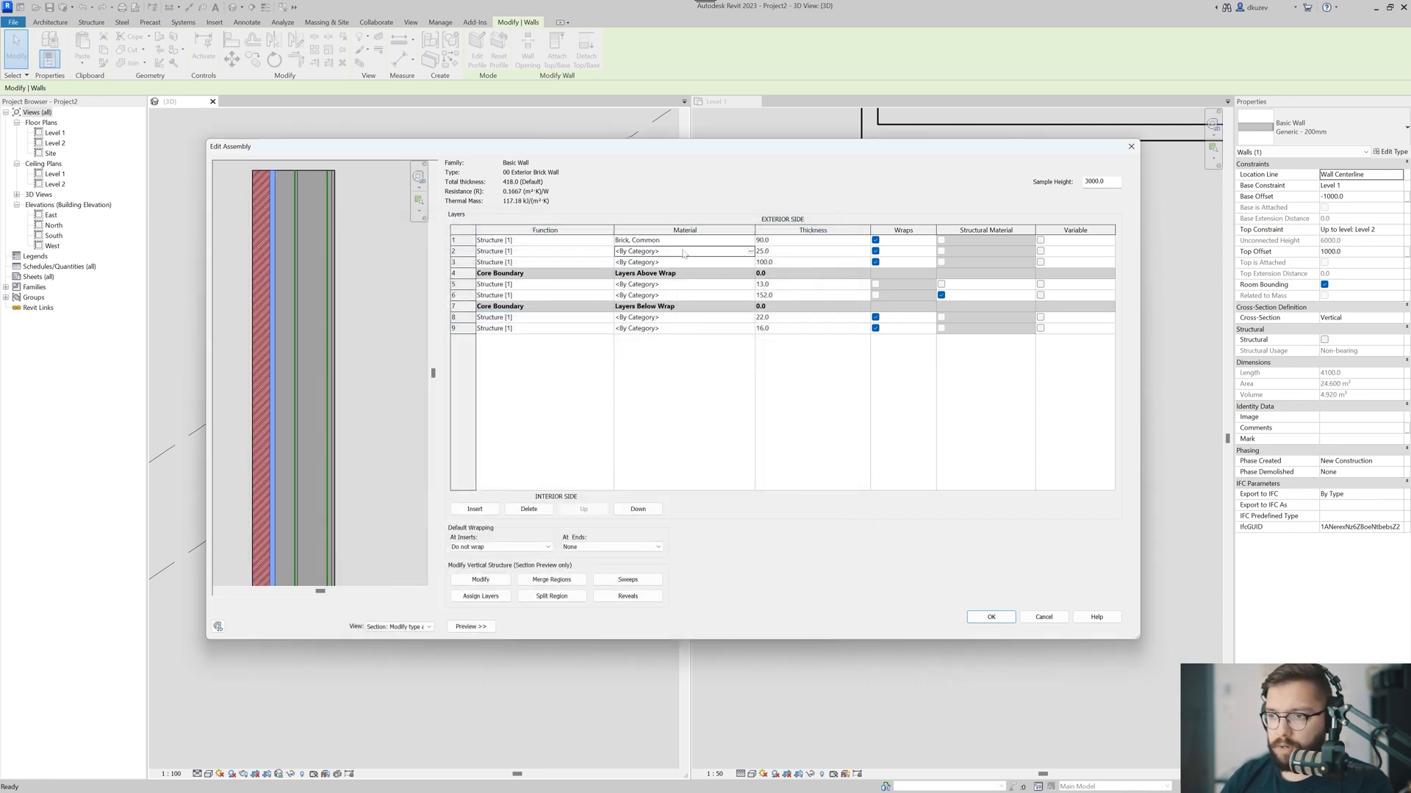
left_click(636, 250)
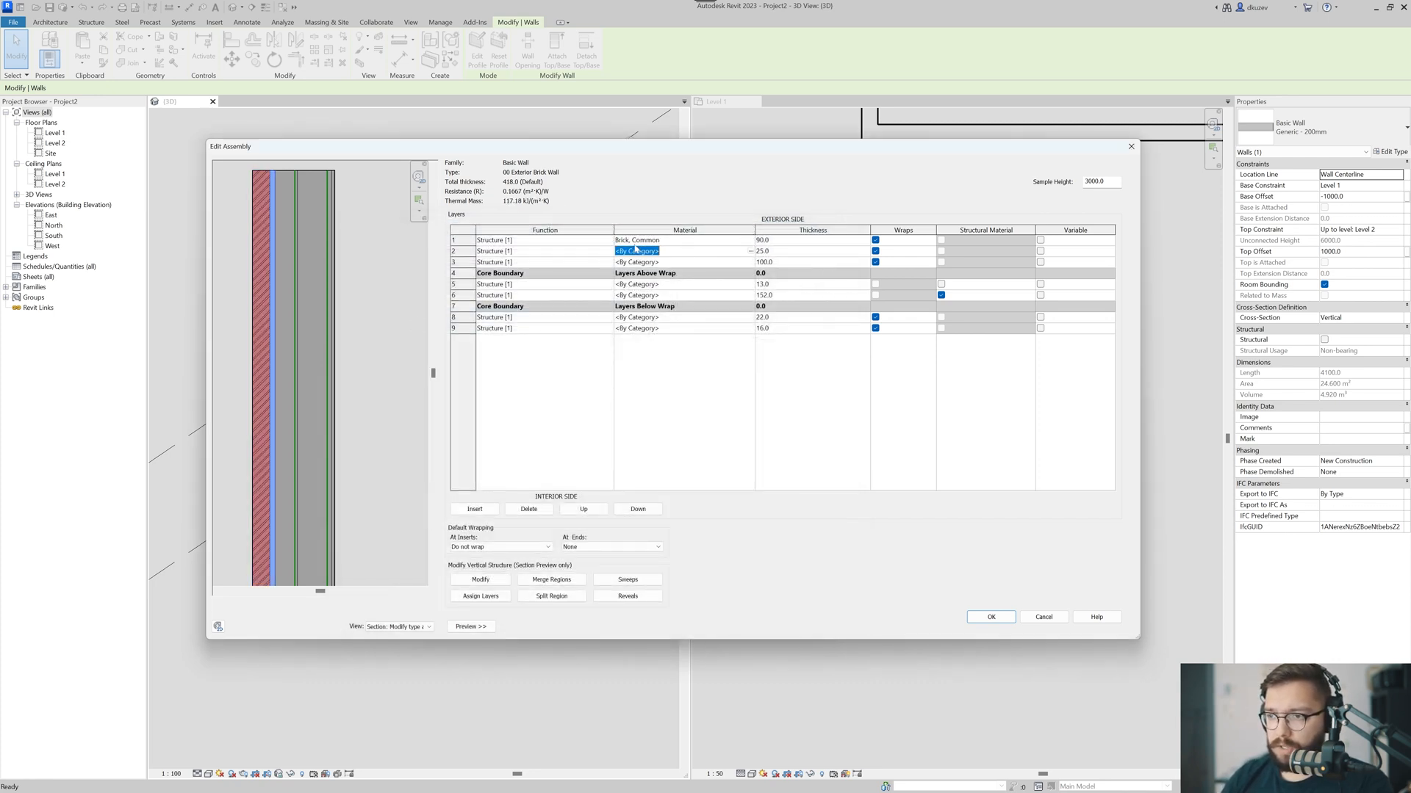
left_click(750, 252)
left_click(835, 230)
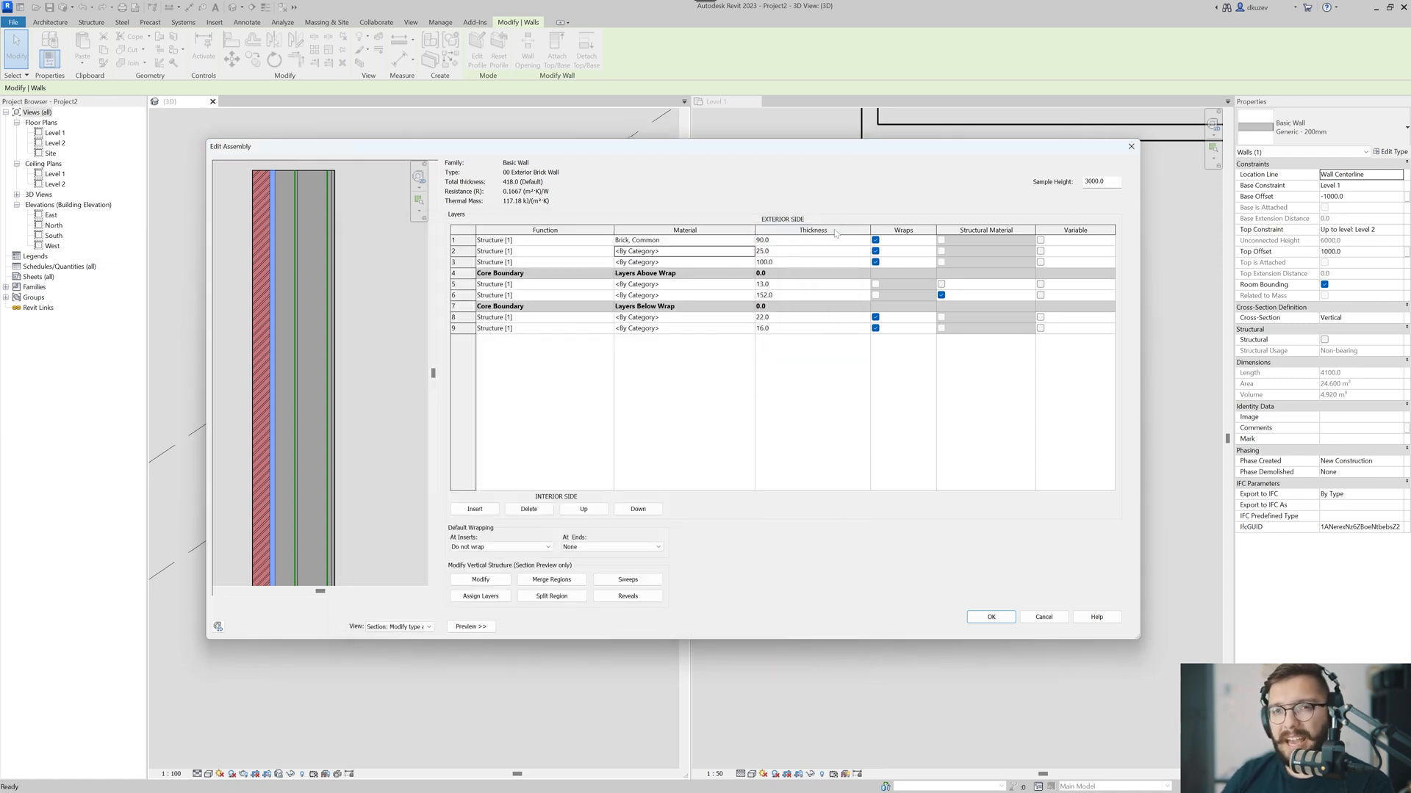
left_click(704, 251)
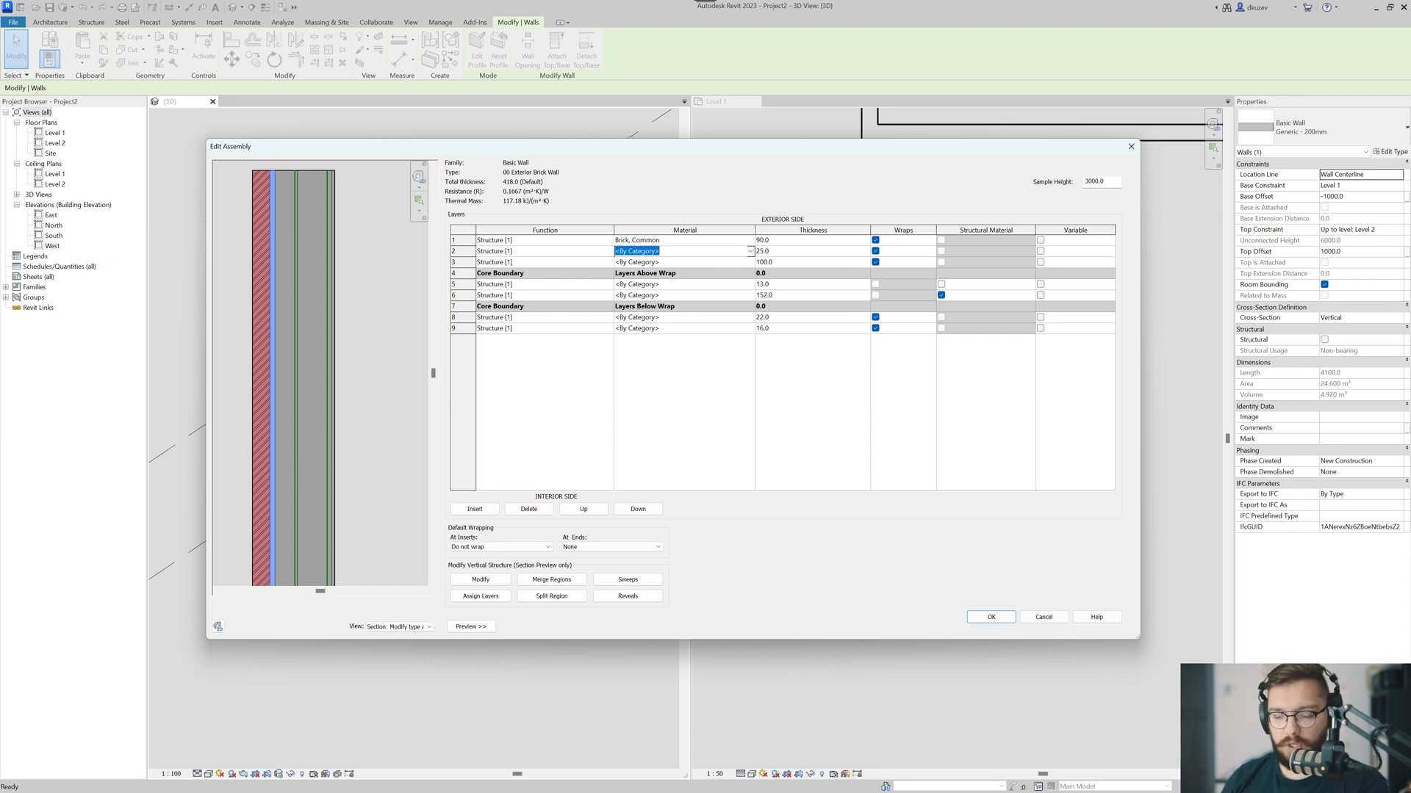
type("Air")
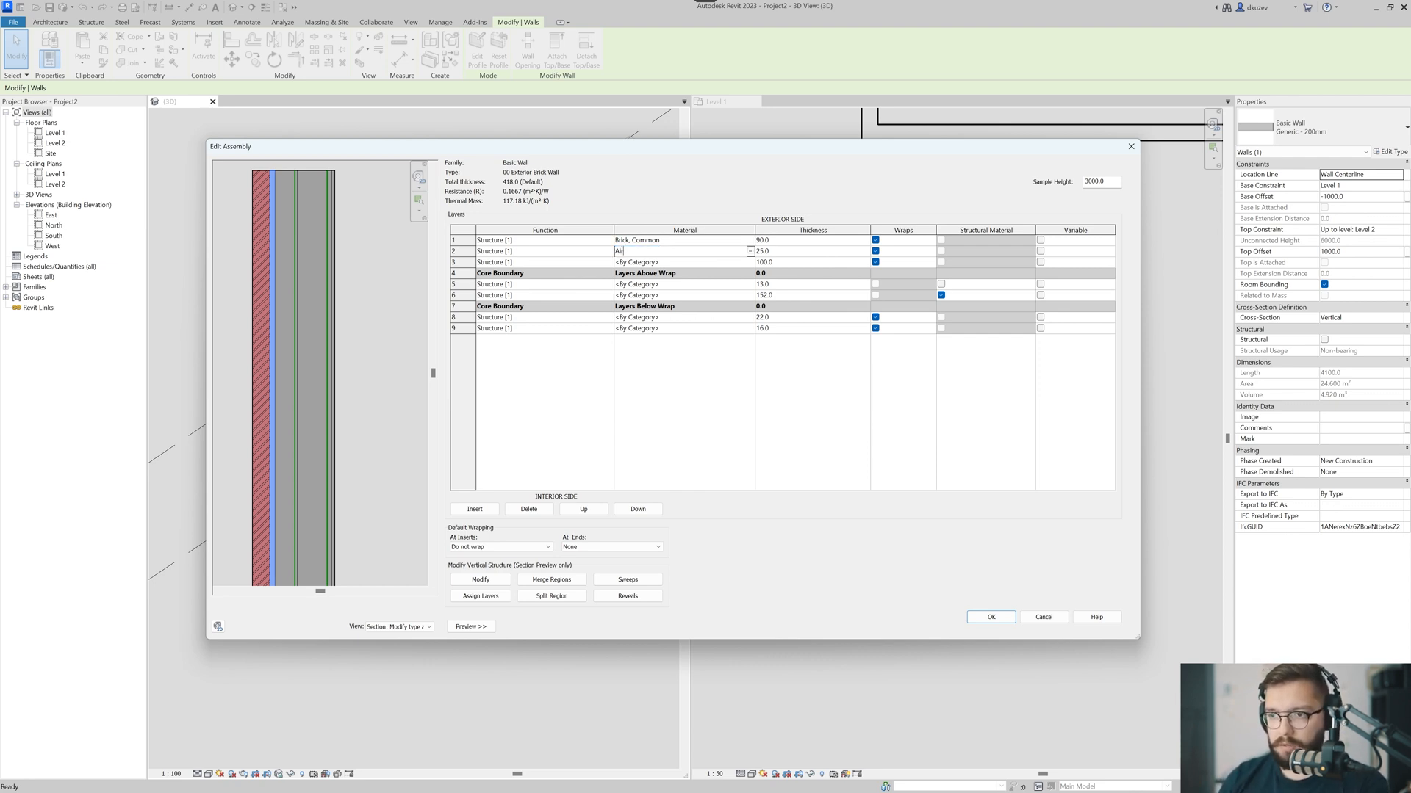
key("Tab")
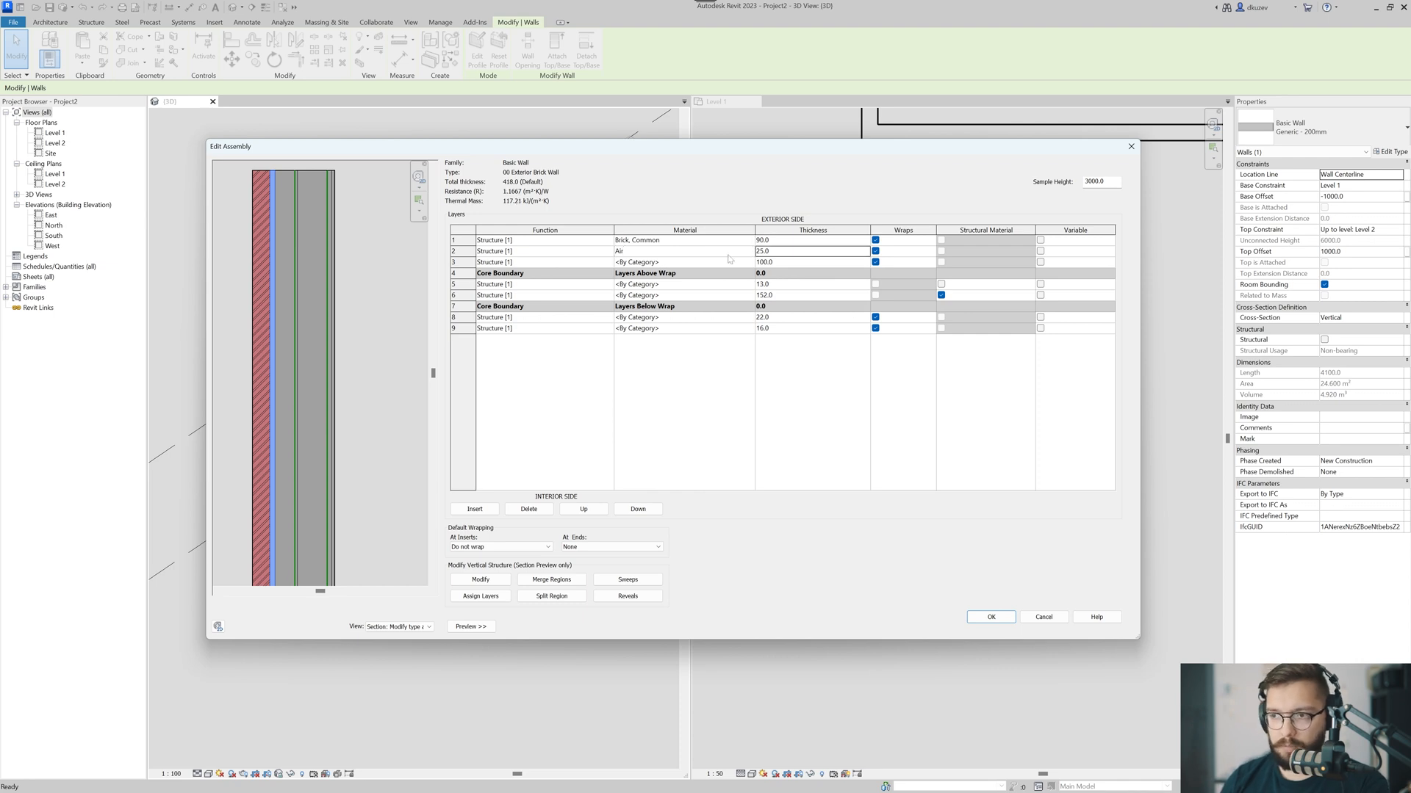
- Try the misspelled material name Airr on the 25 mm layer, and restore it to Air
left_click(624, 254)
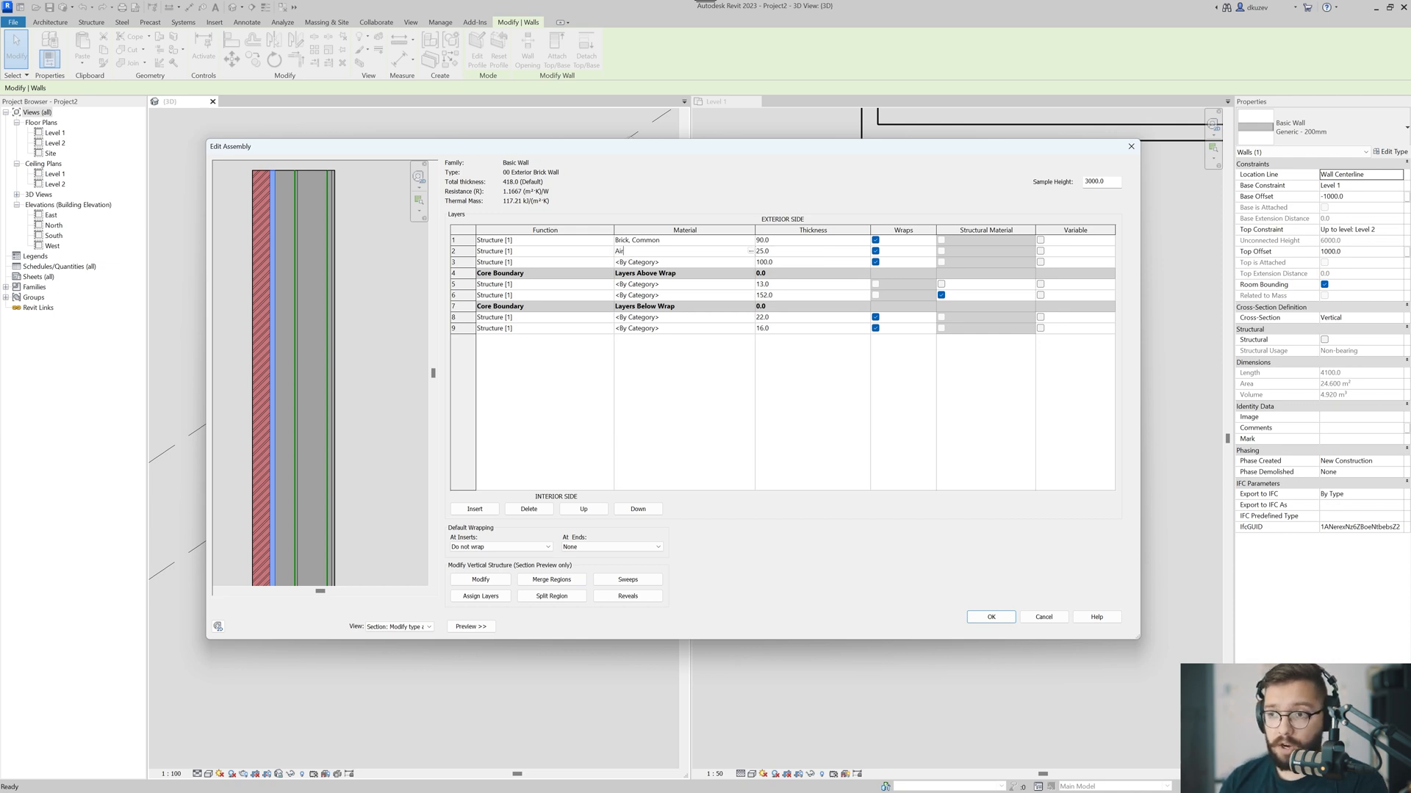
type("r")
key("Return")
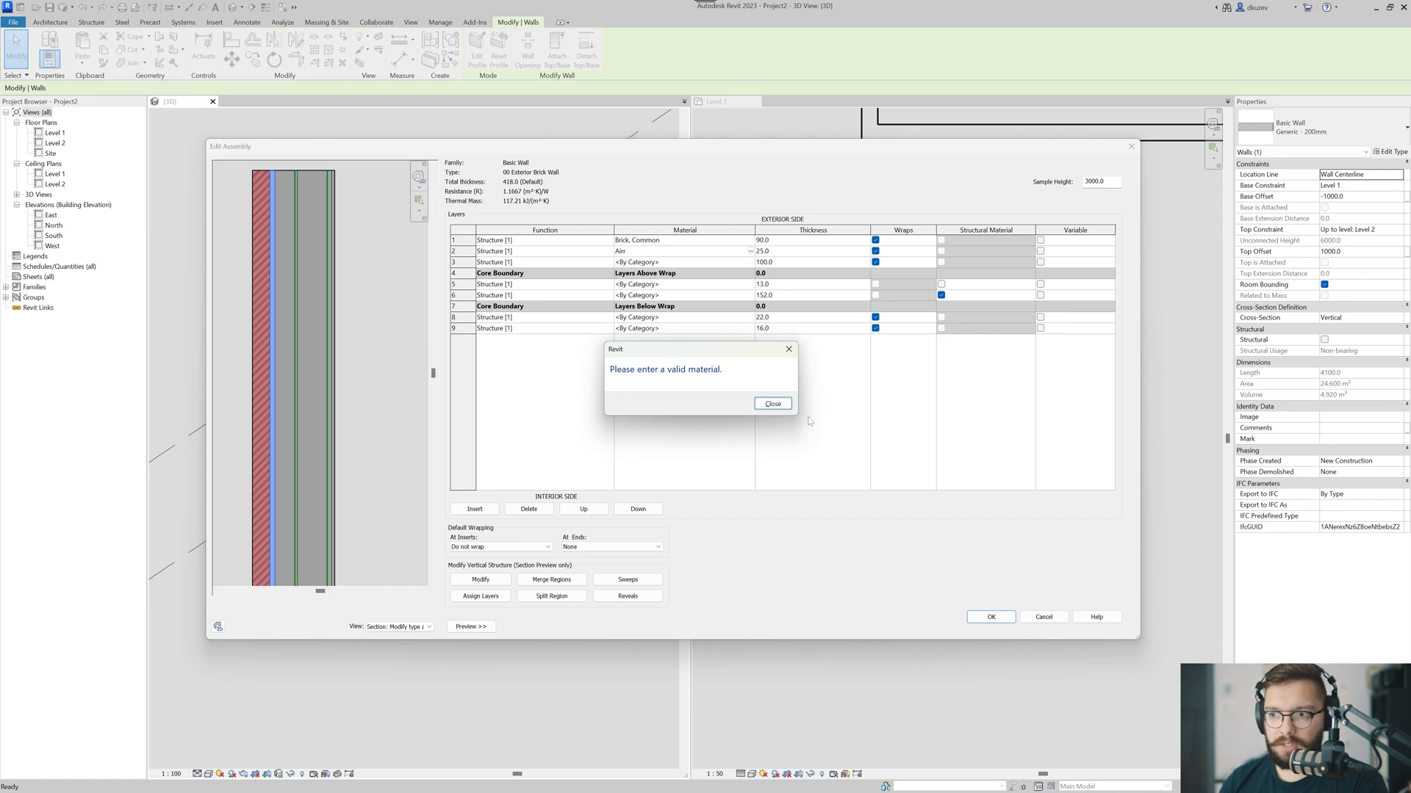
left_click(785, 410)
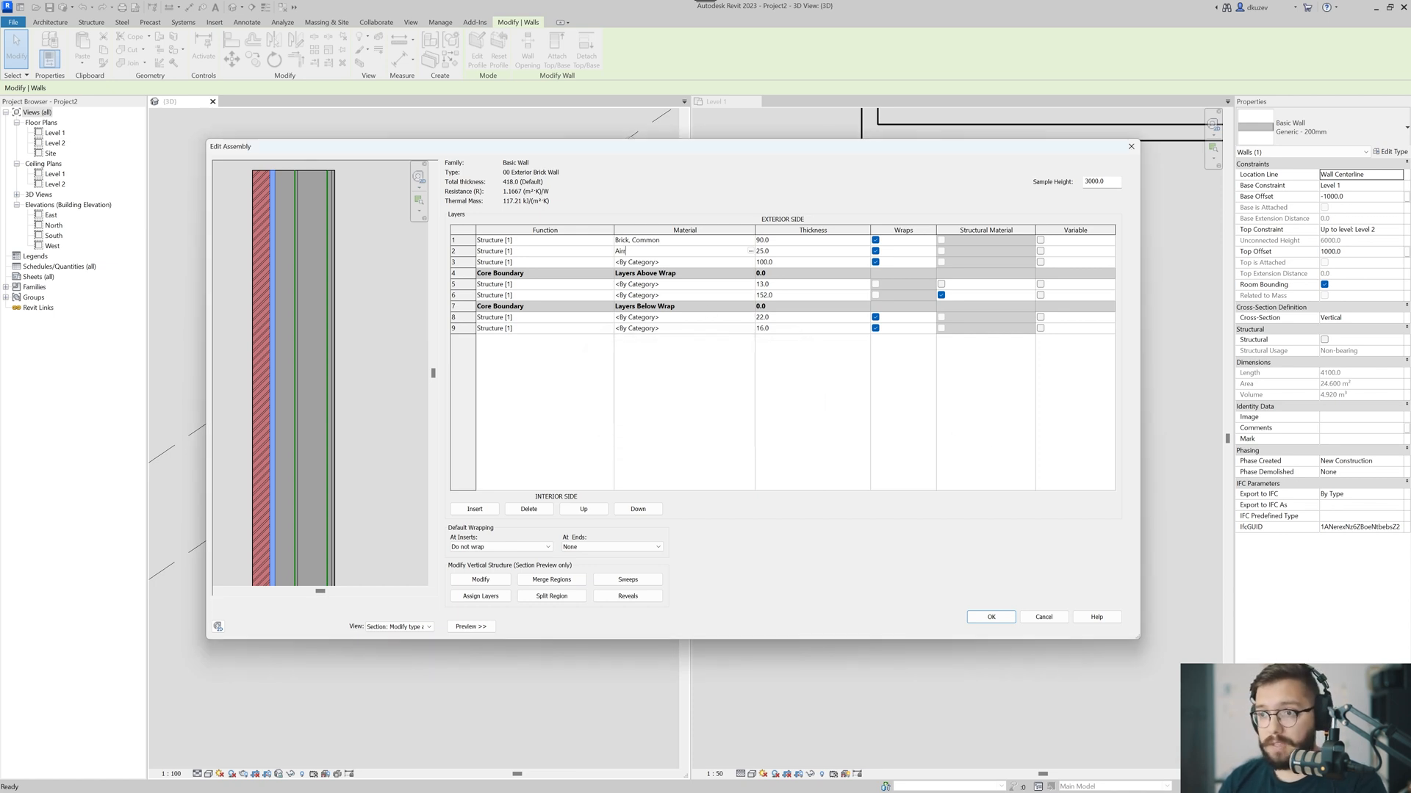
key("BackSpace")
key("Tab")
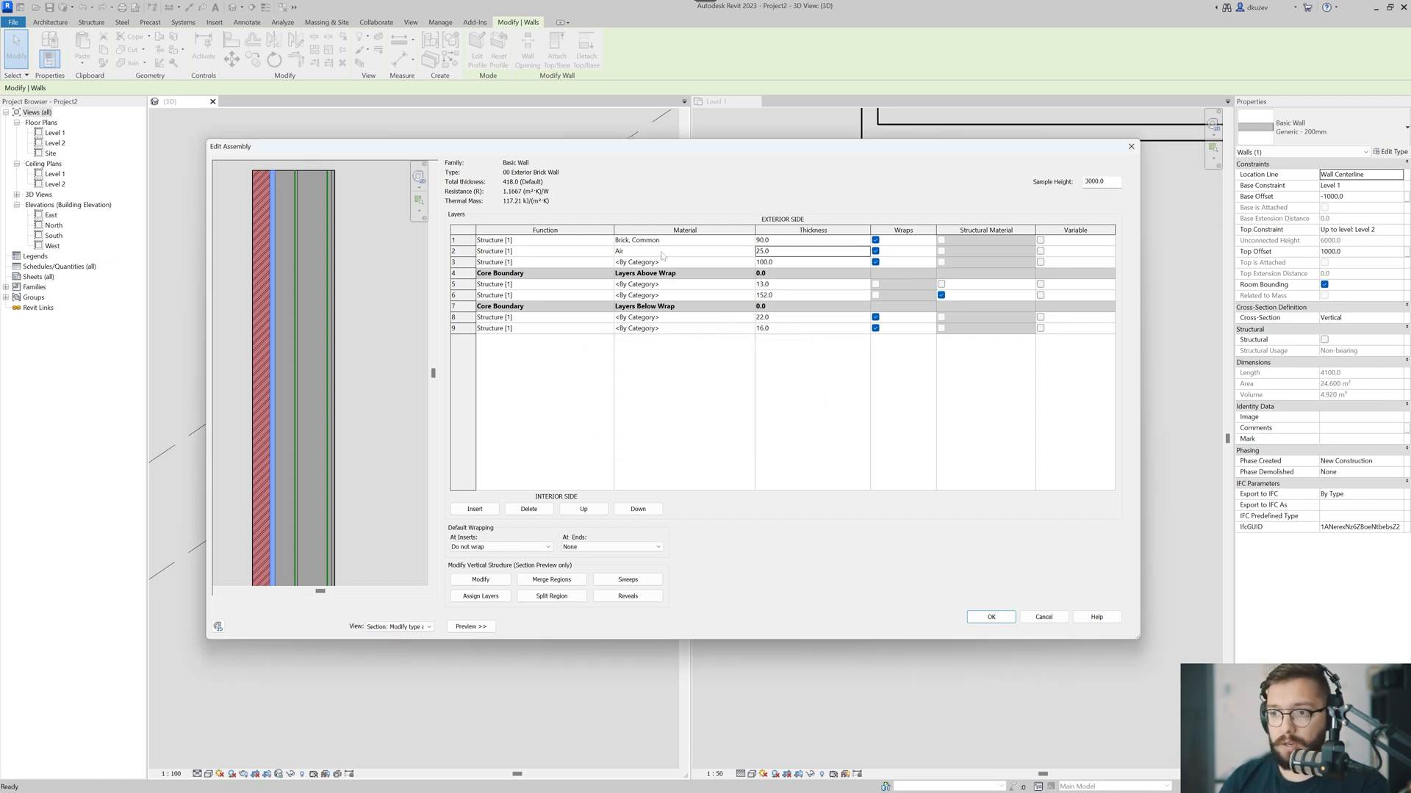
- Search the materials for insulation, check the graphics settings, and assign Rigid insulation to the 100 mm layer
left_click(750, 263)
left_click(750, 263)
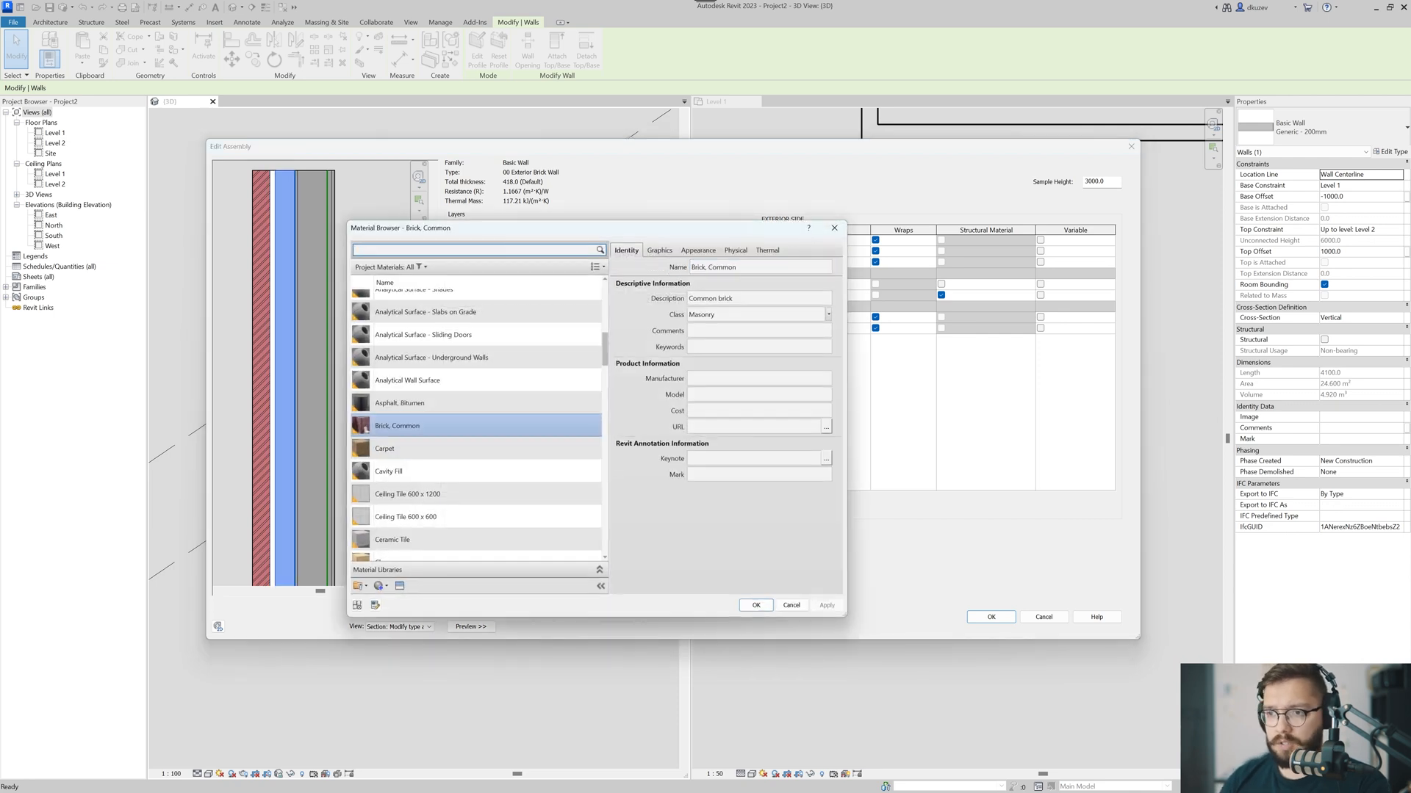
type("insulation")
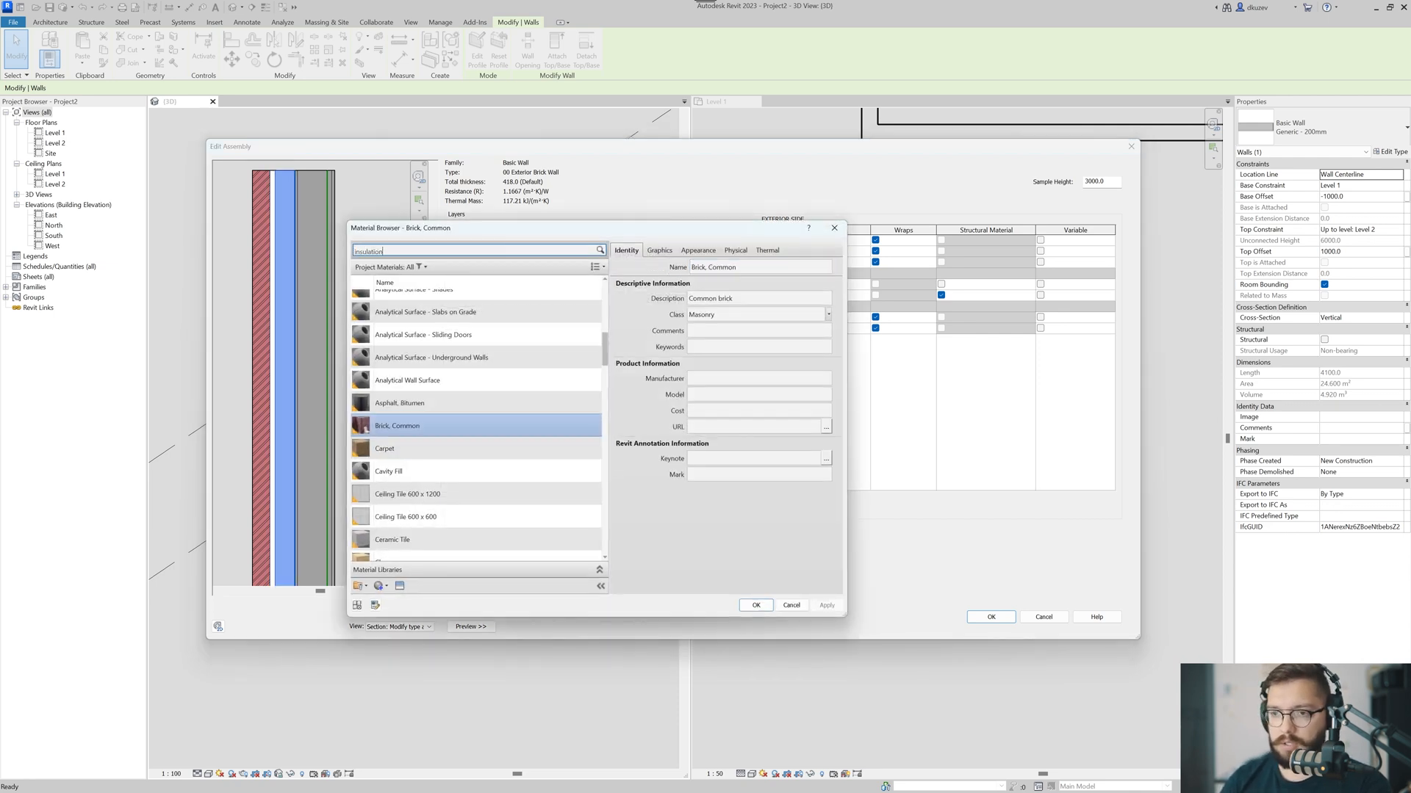
left_click(498, 347)
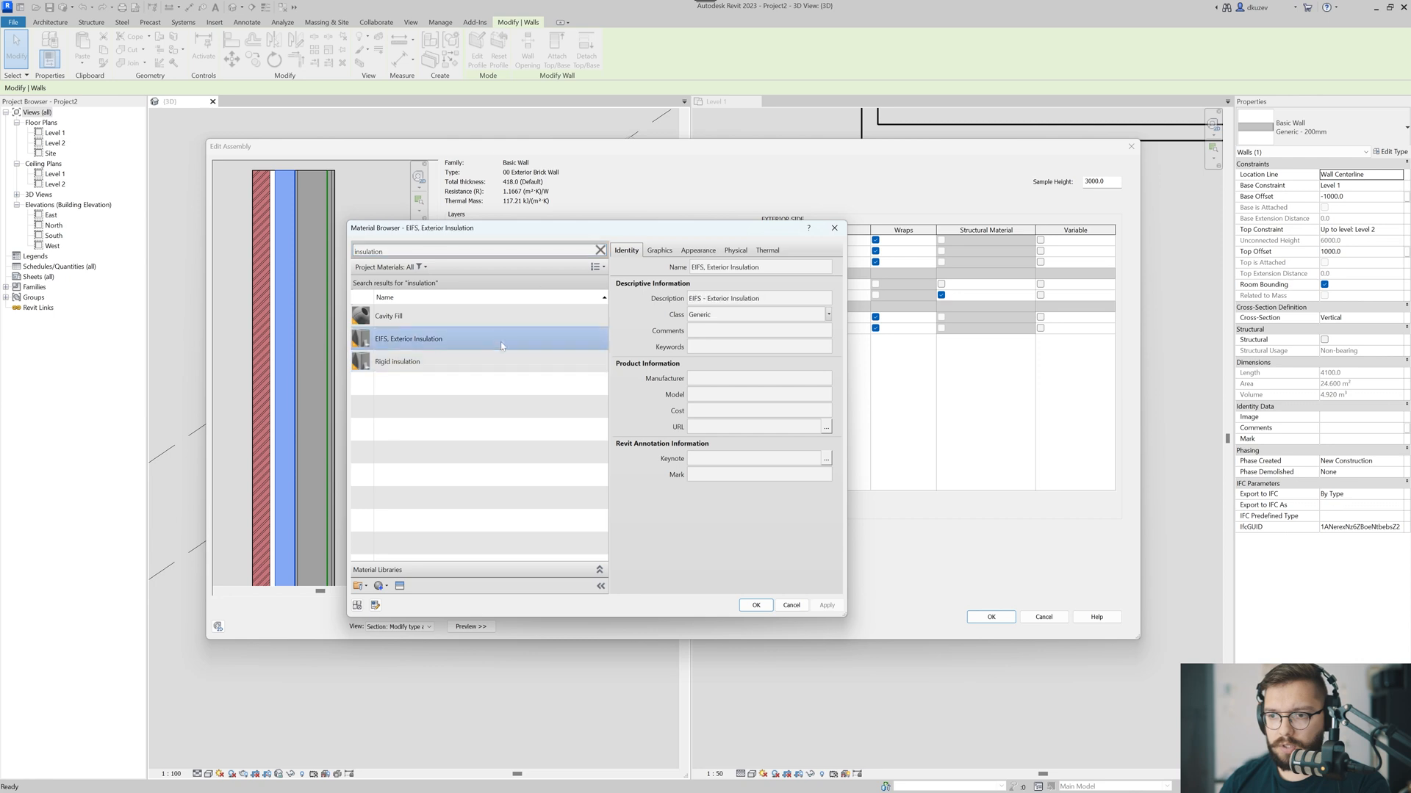
left_click(659, 251)
left_click(411, 361)
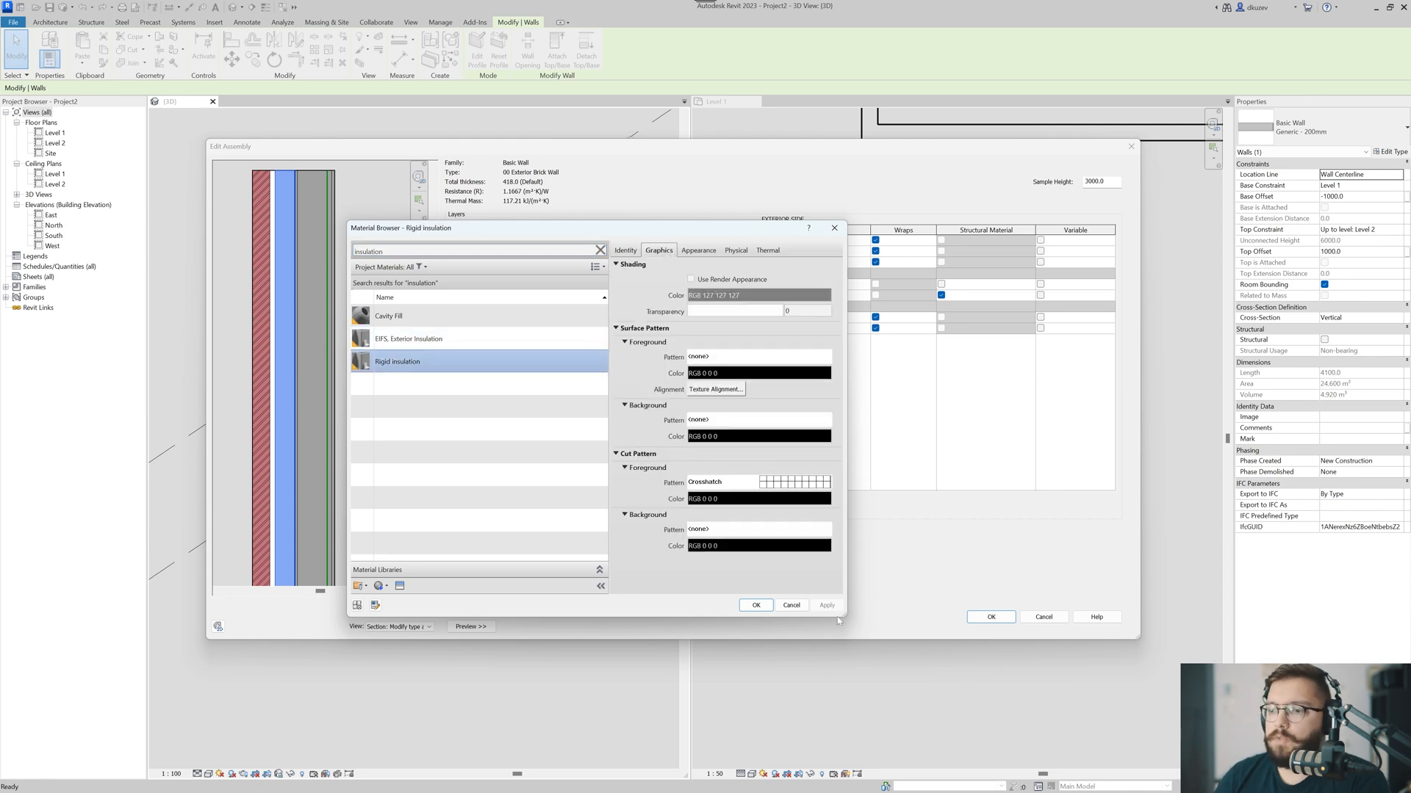
left_click(755, 605)
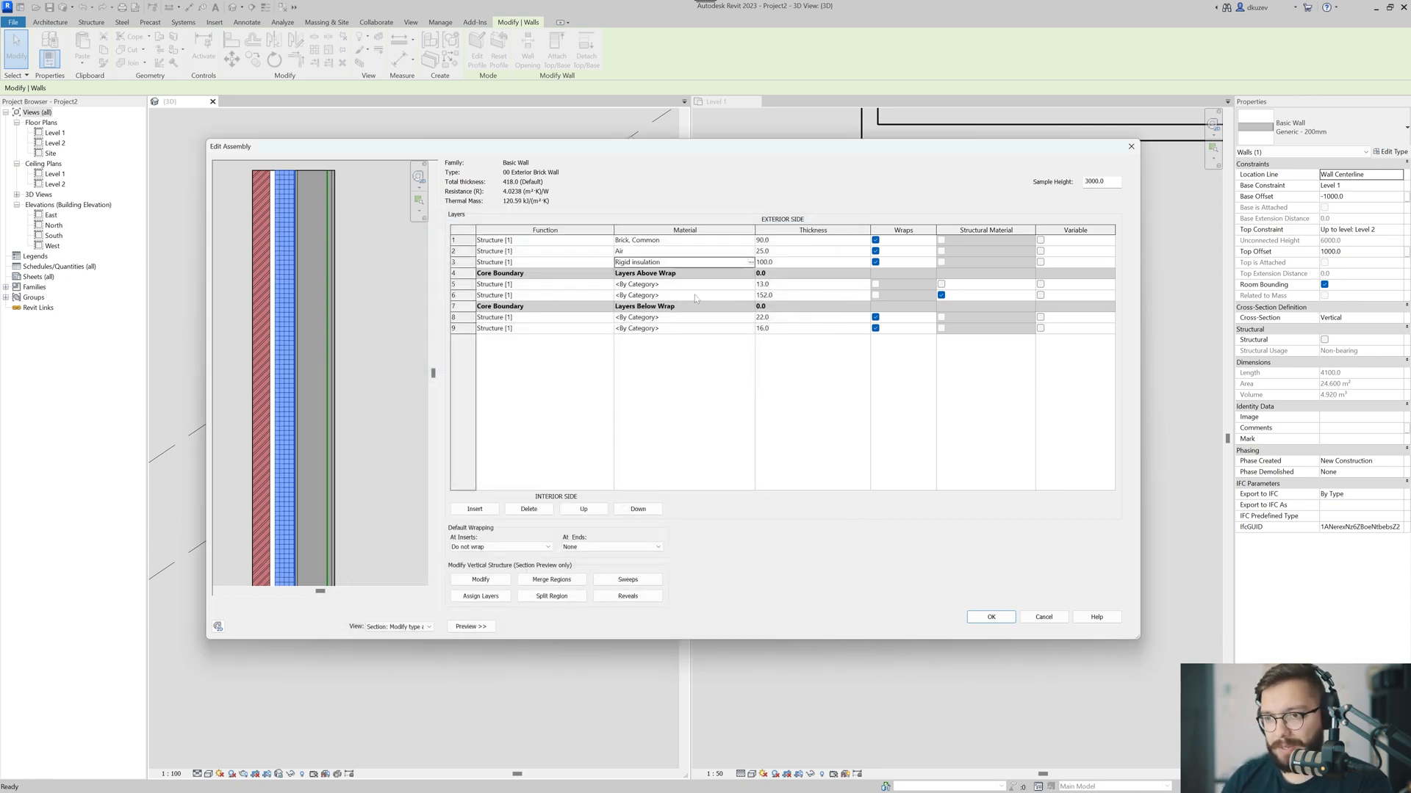
- Assign Gypsum Wall Board to the 13 mm core layer and to the innermost 16 mm layer
left_click(683, 262)
left_click(751, 262)
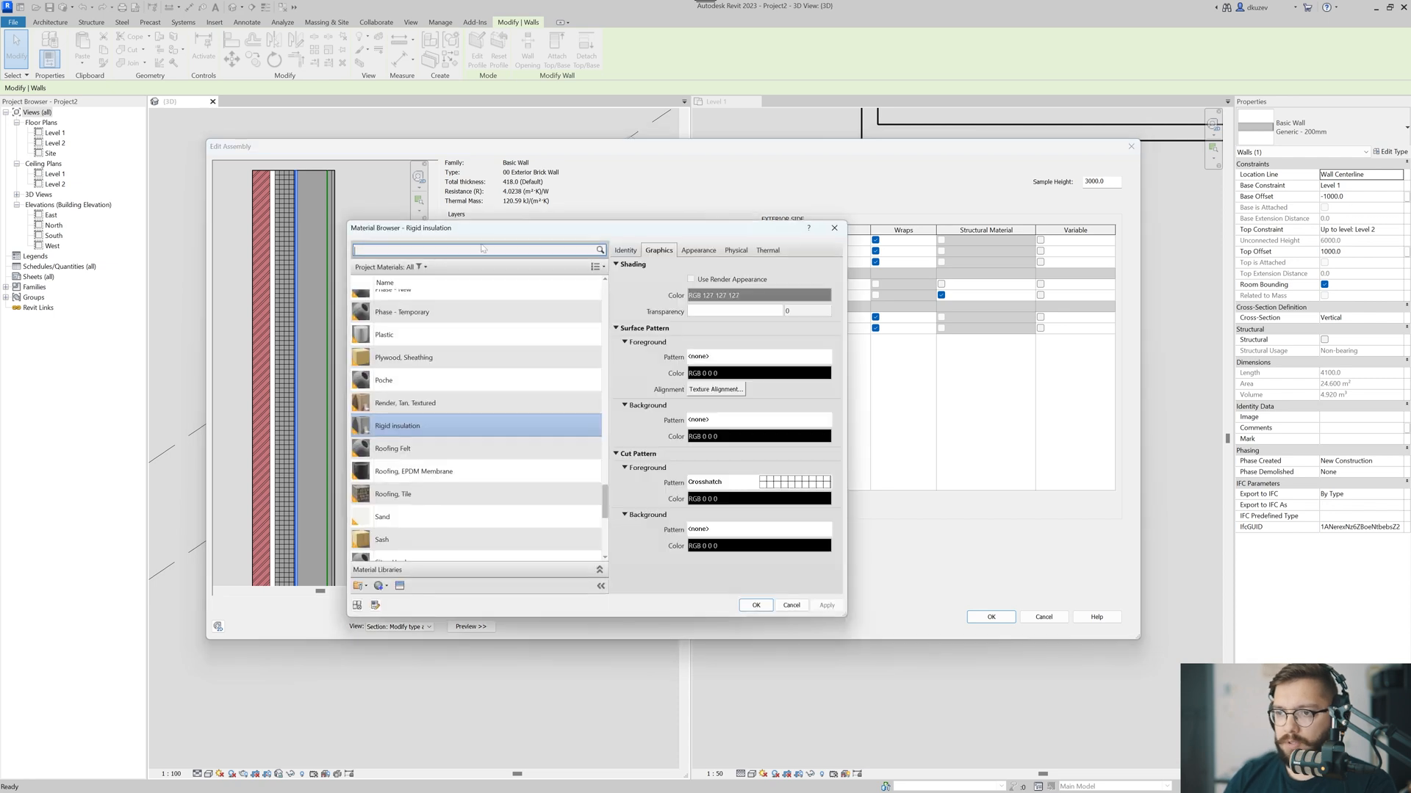
type("gypsum")
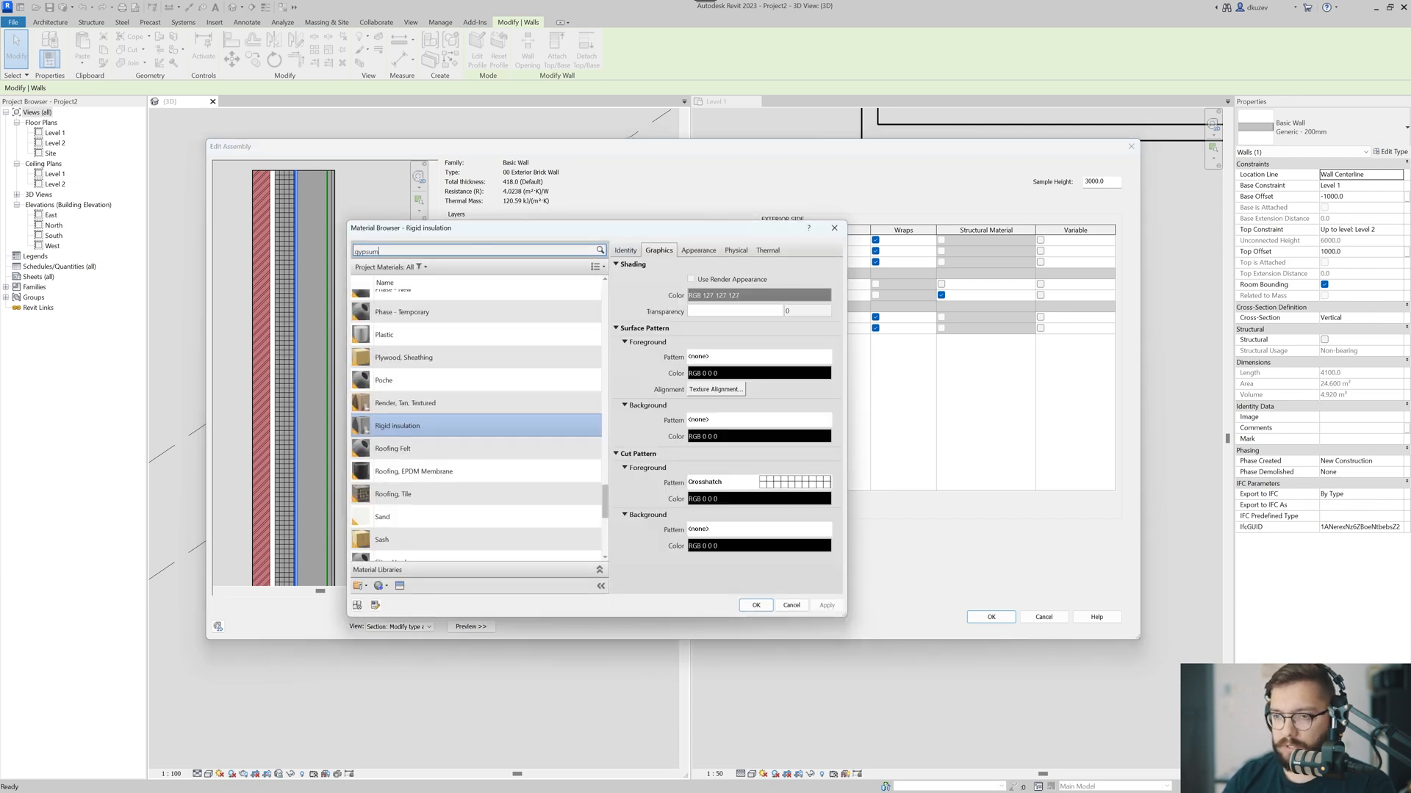
left_click(470, 316)
left_click(756, 604)
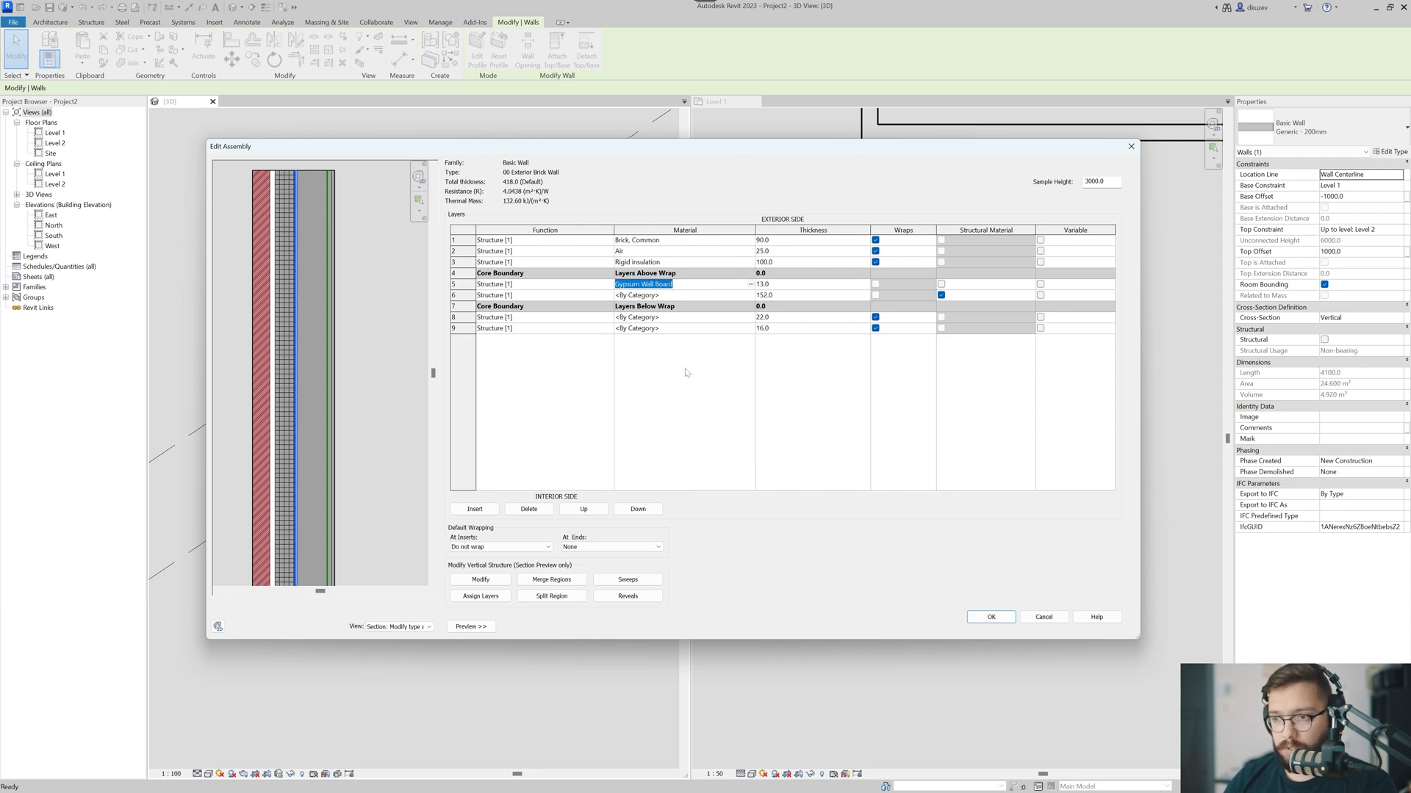
left_click(686, 330)
type("Gypsum Wall Board")
key("Tab")
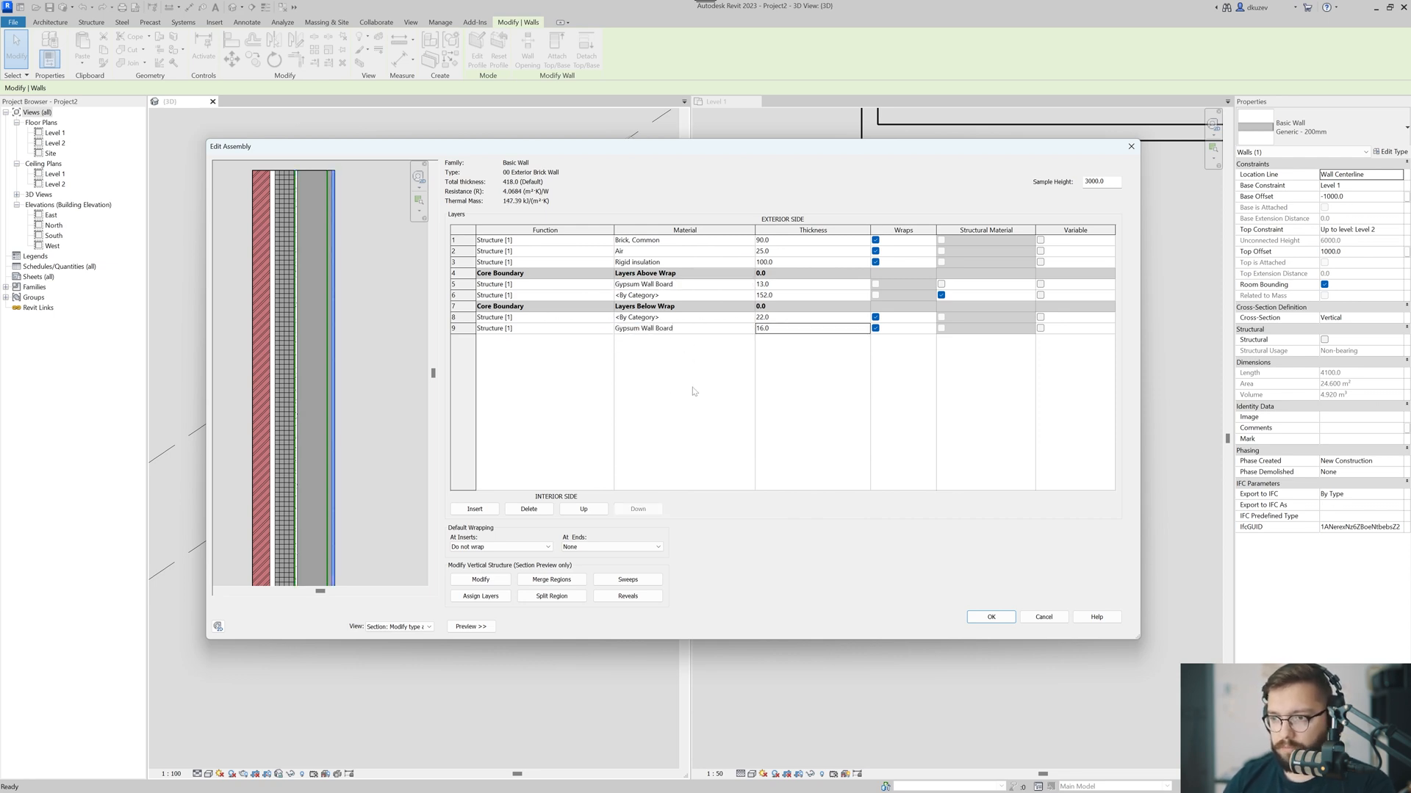
- Find the Metal Stud Layer material, assign it to the 22 mm layer, and copy it to the 152 mm core layer
left_click(693, 328)
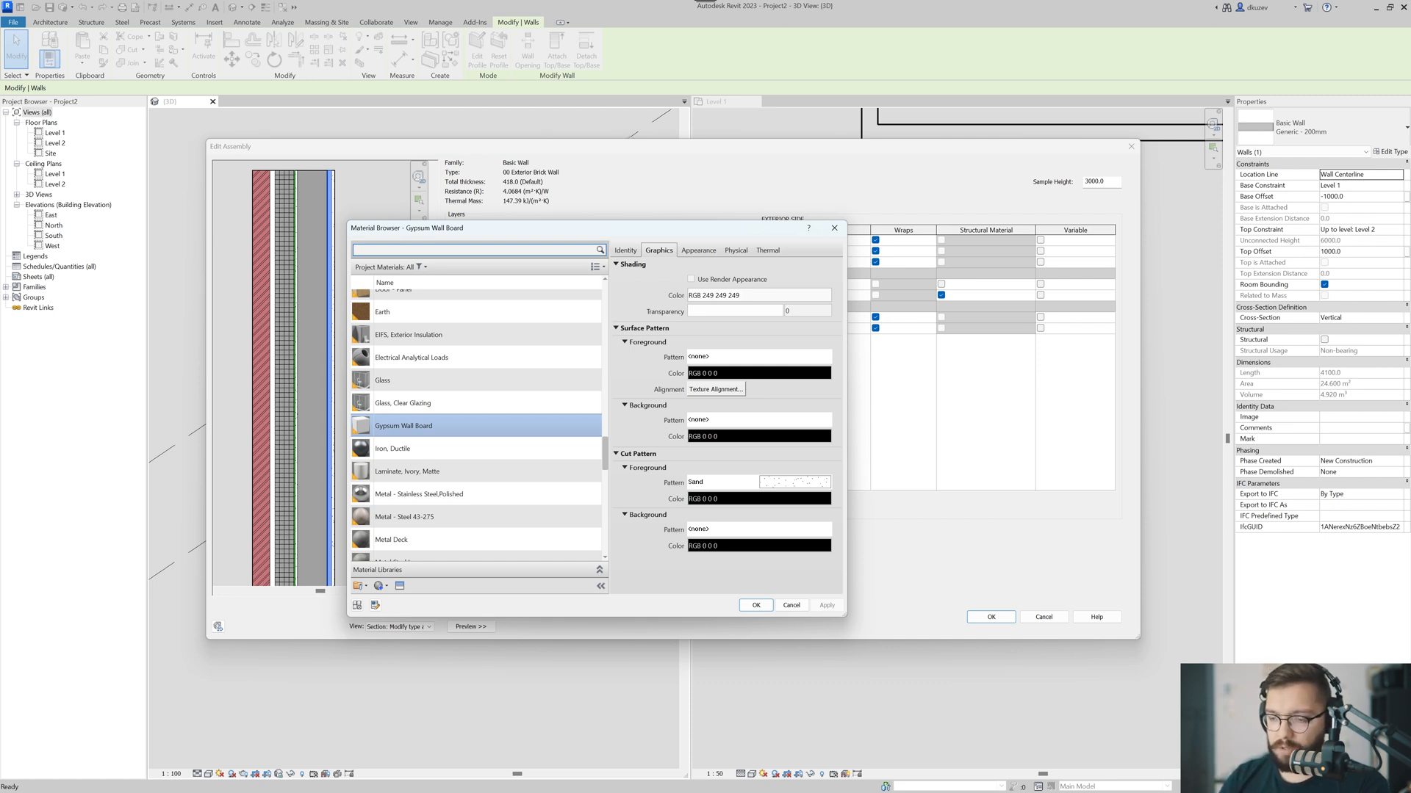
type("stud")
double_click(463, 321)
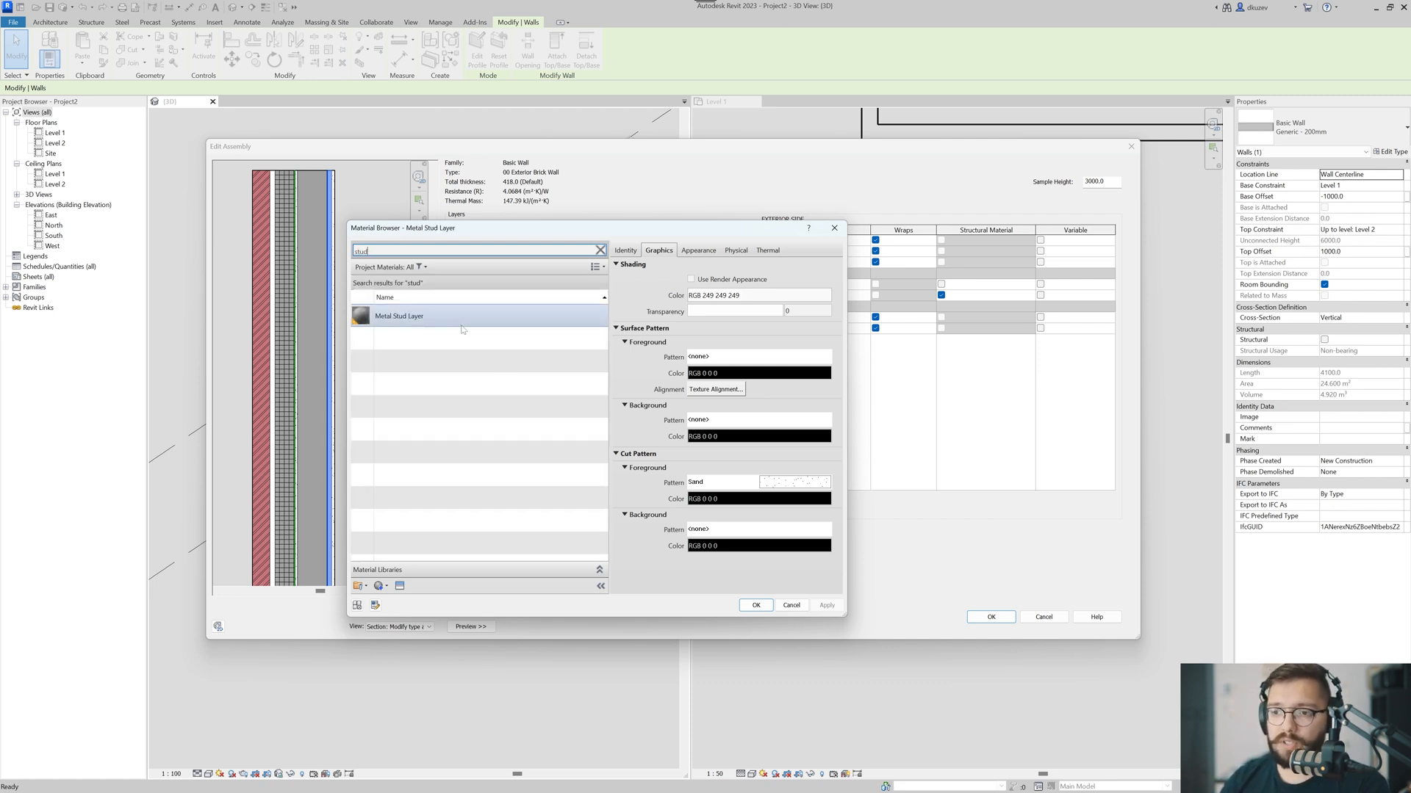
left_click(647, 316)
key("ctrl+c")
left_click(684, 298)
key("ctrl+v")
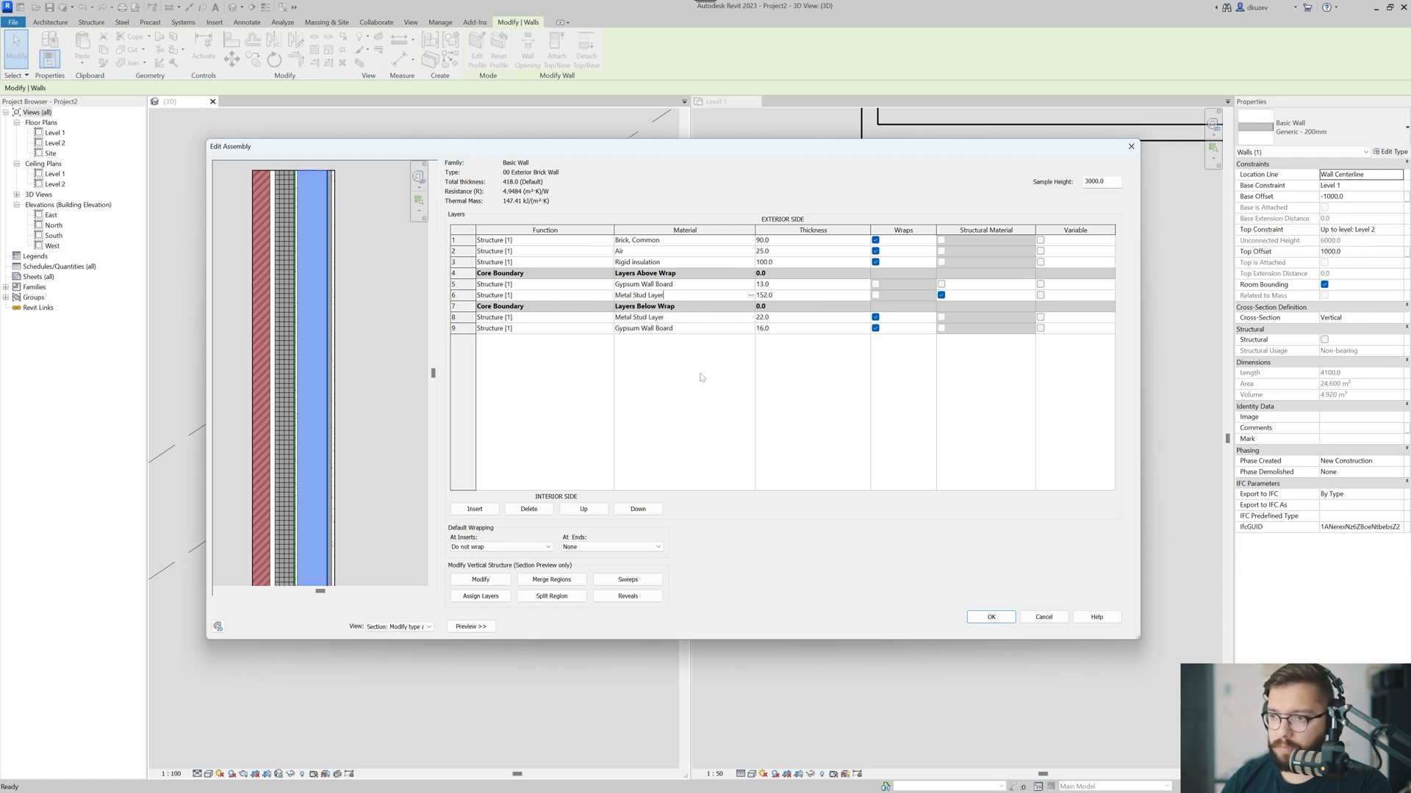
key("Return")
key("Return")
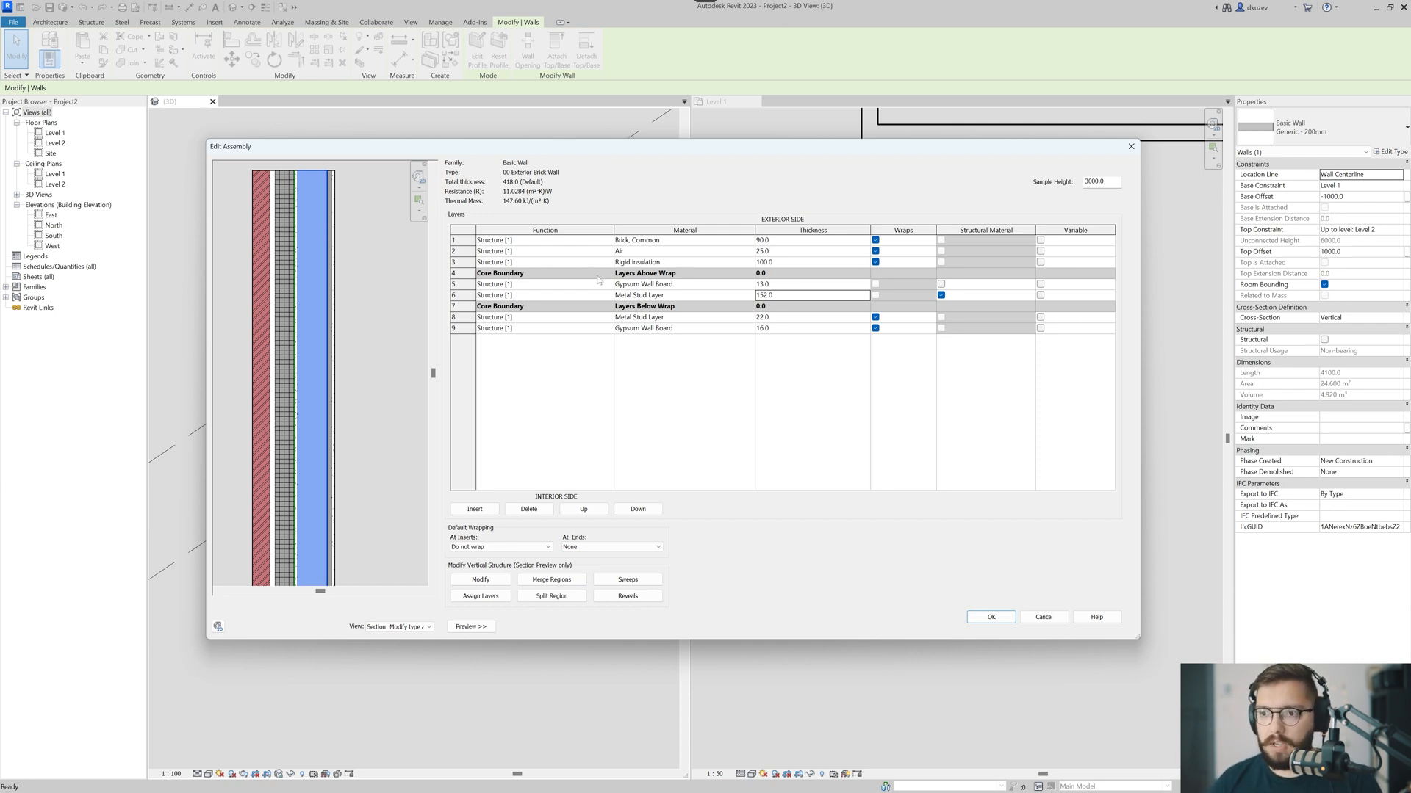
left_click(633, 284)
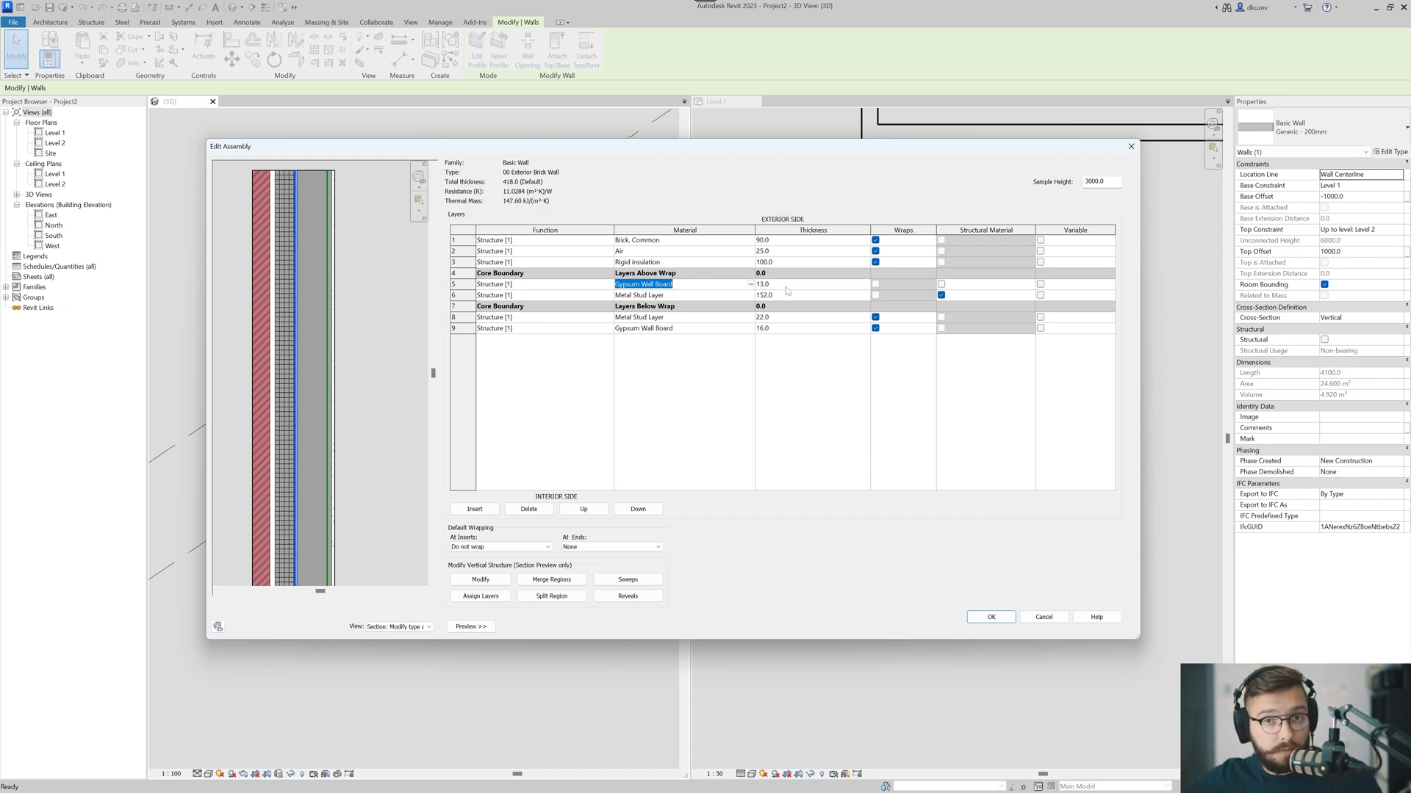
key("Up")
key("Up")
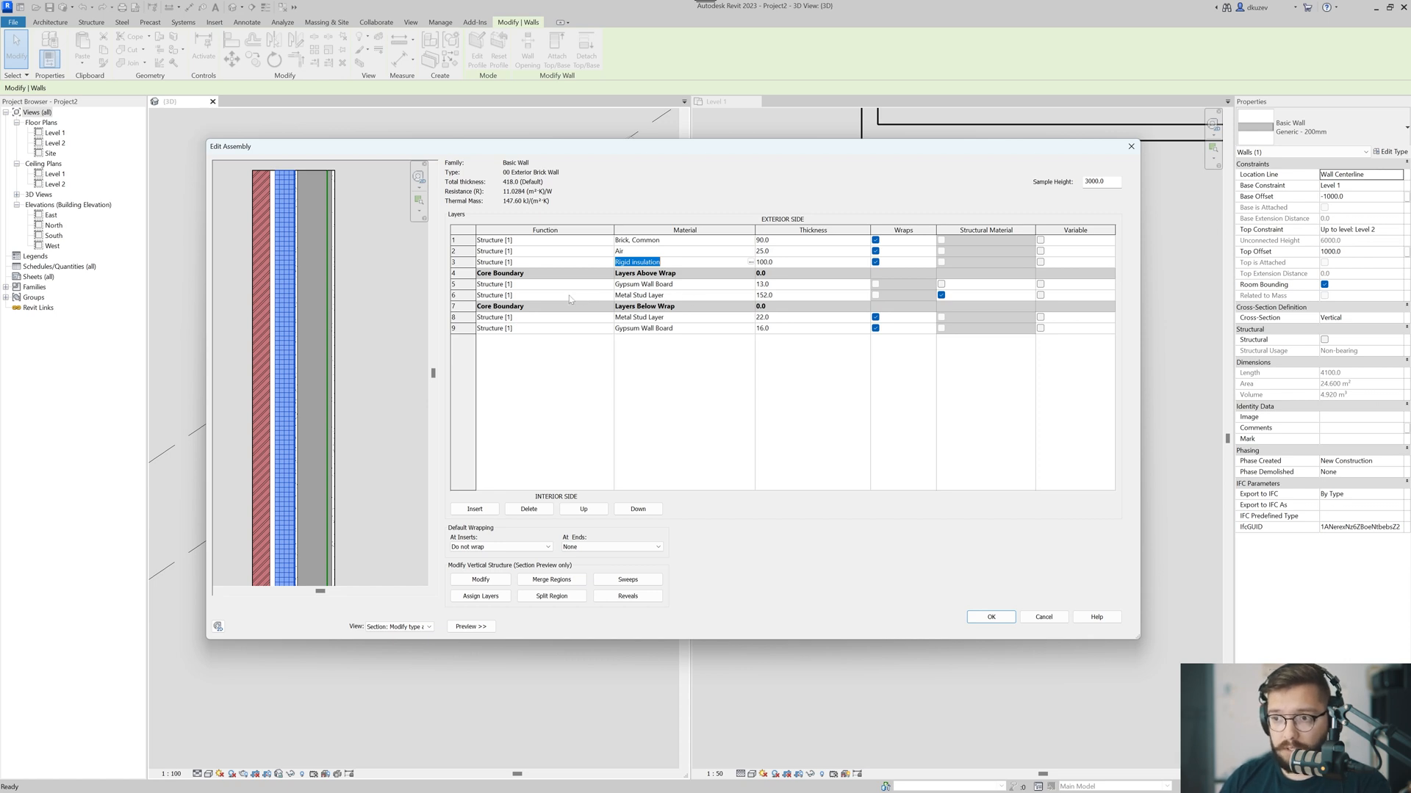
- Set the function of the 13 mm gypsum layer to Substrate [2] and of the rigid insulation layer to Thermal/Air Layer [3]
left_click(609, 285)
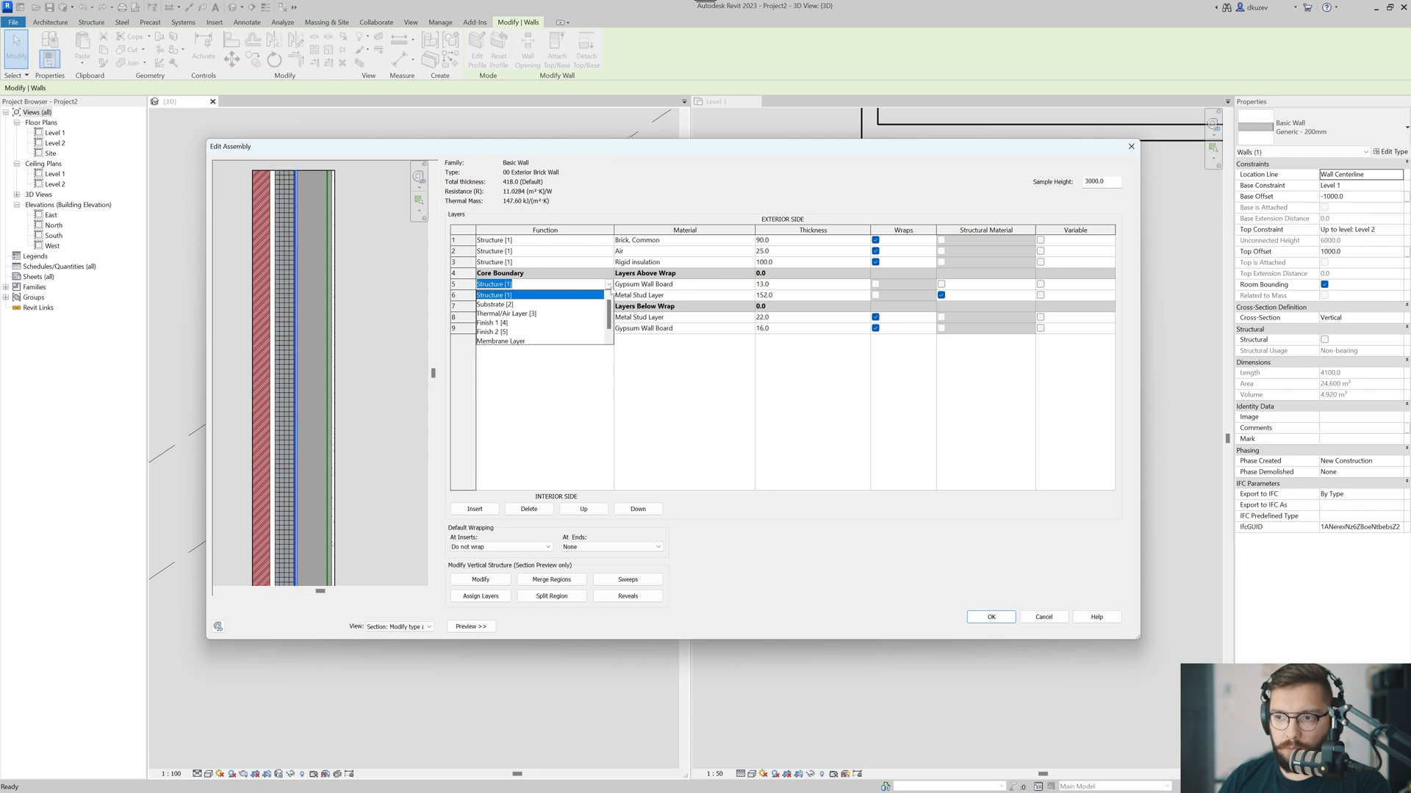
left_click(504, 304)
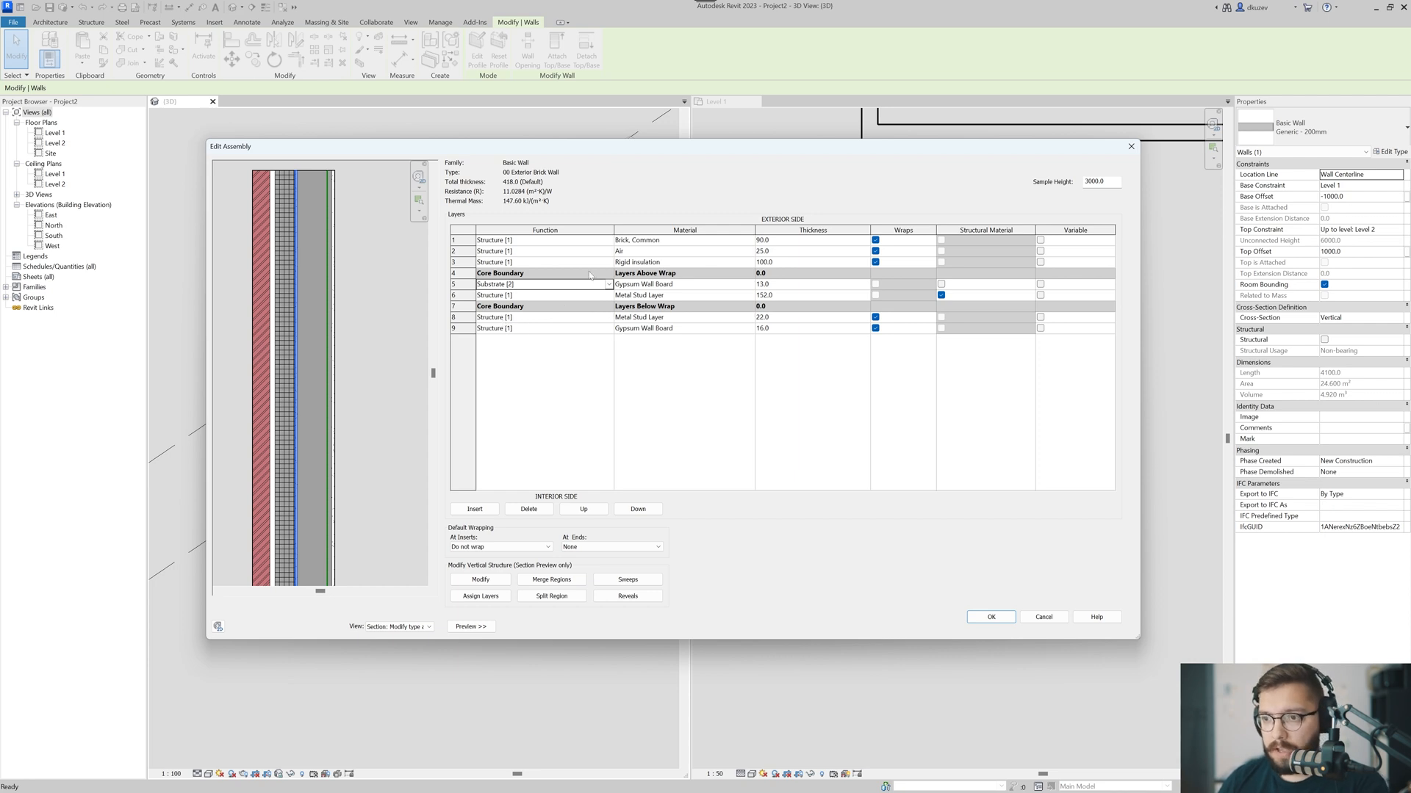
left_click(610, 263)
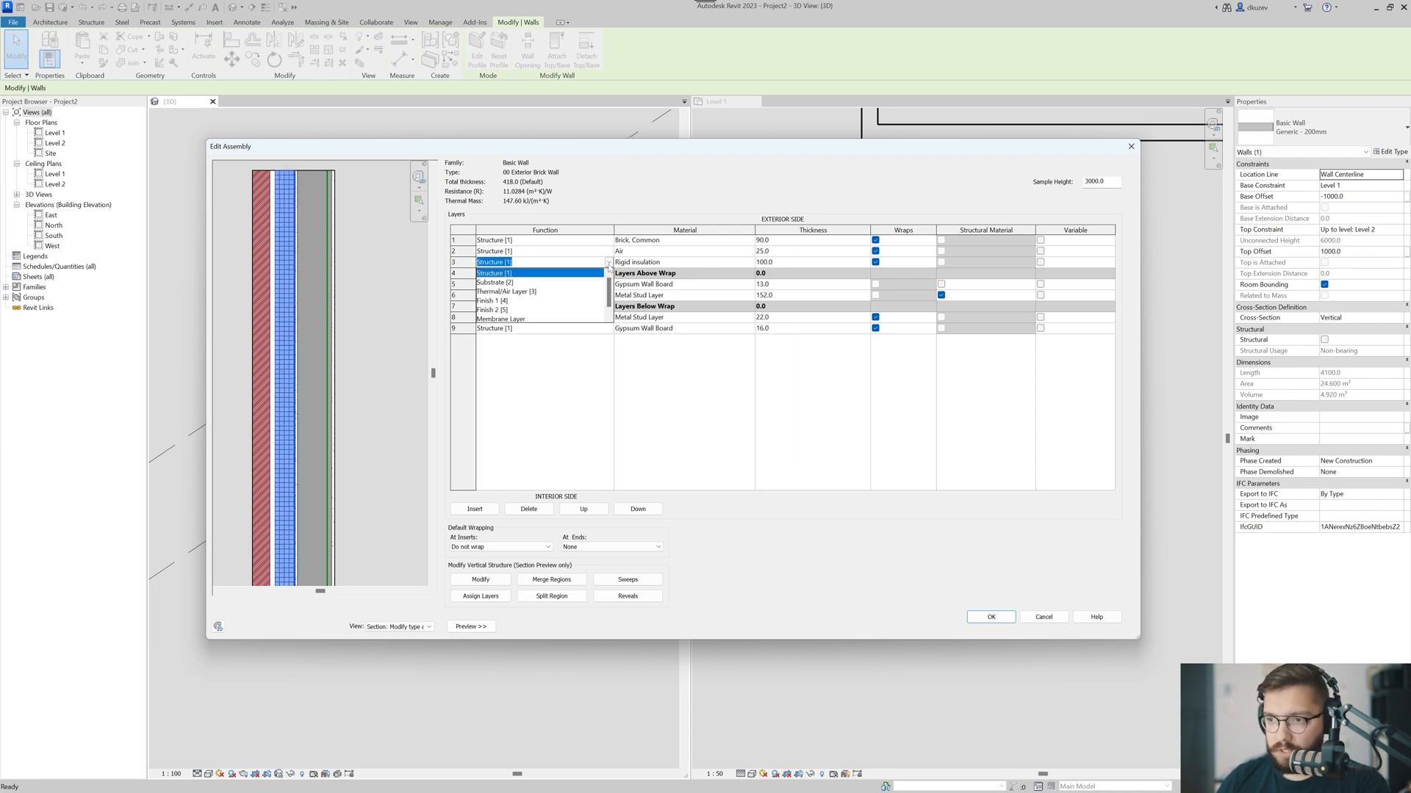
left_click(486, 293)
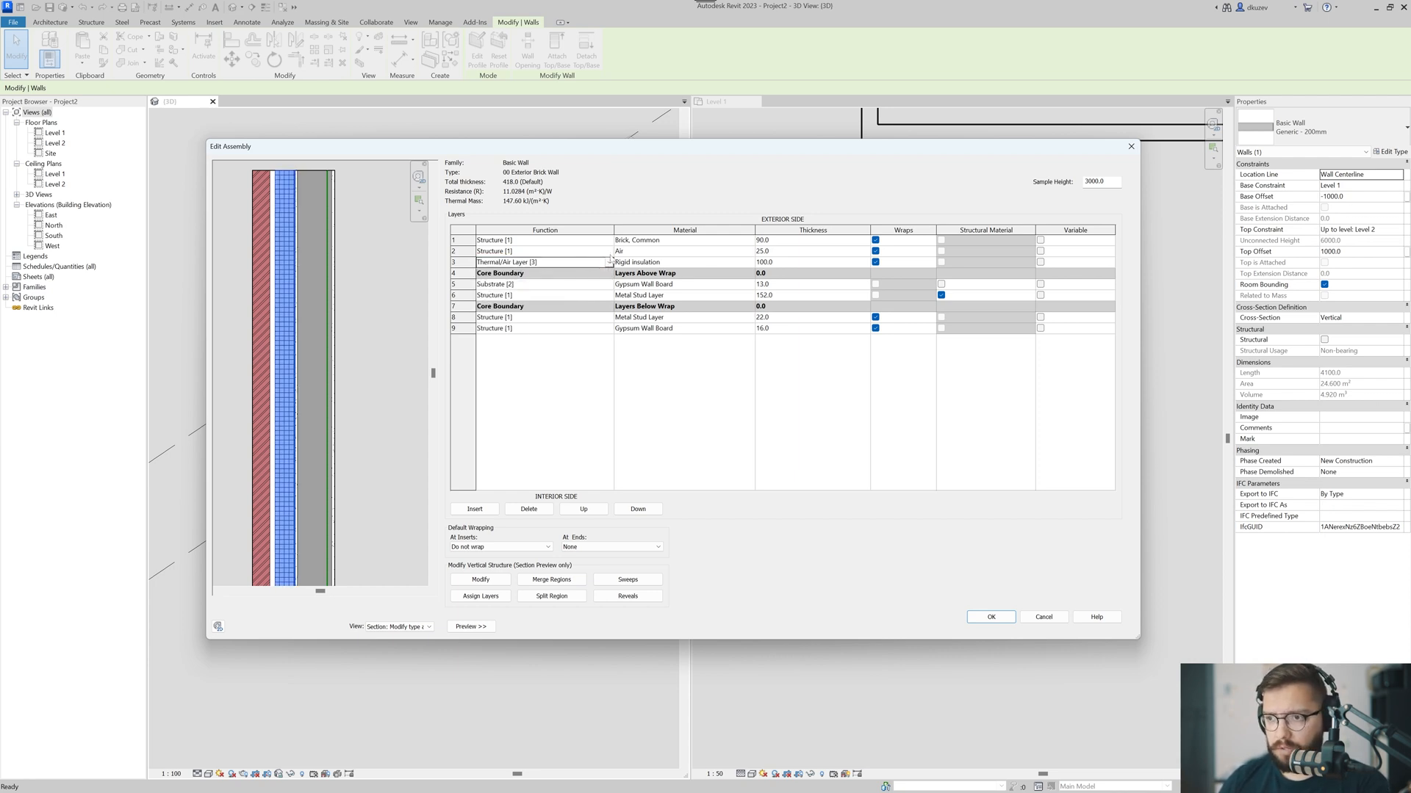
- Set the function of the air layer to Thermal/Air Layer [3] and of the common brick layer to Finish 1 [4]
left_click(609, 252)
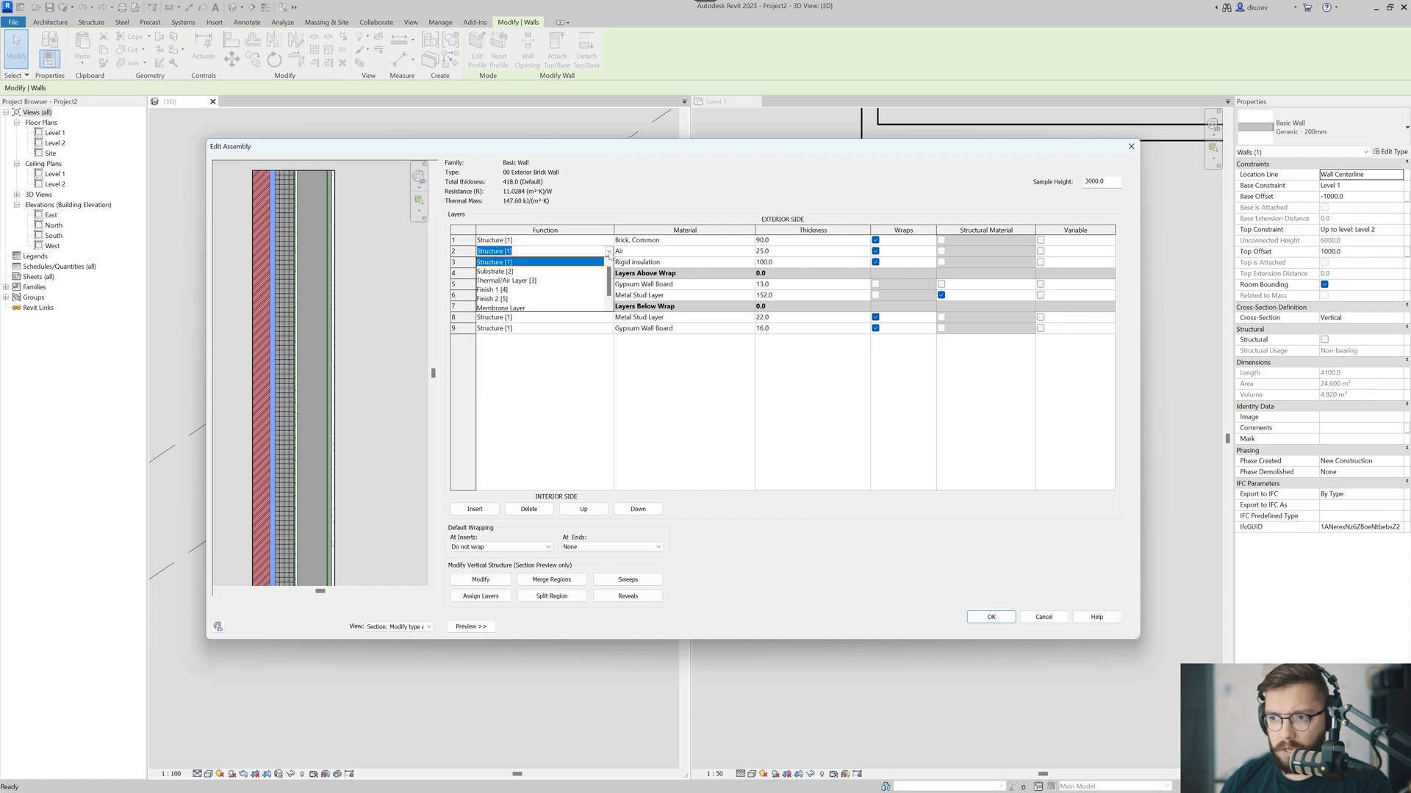
left_click(526, 282)
left_click(609, 240)
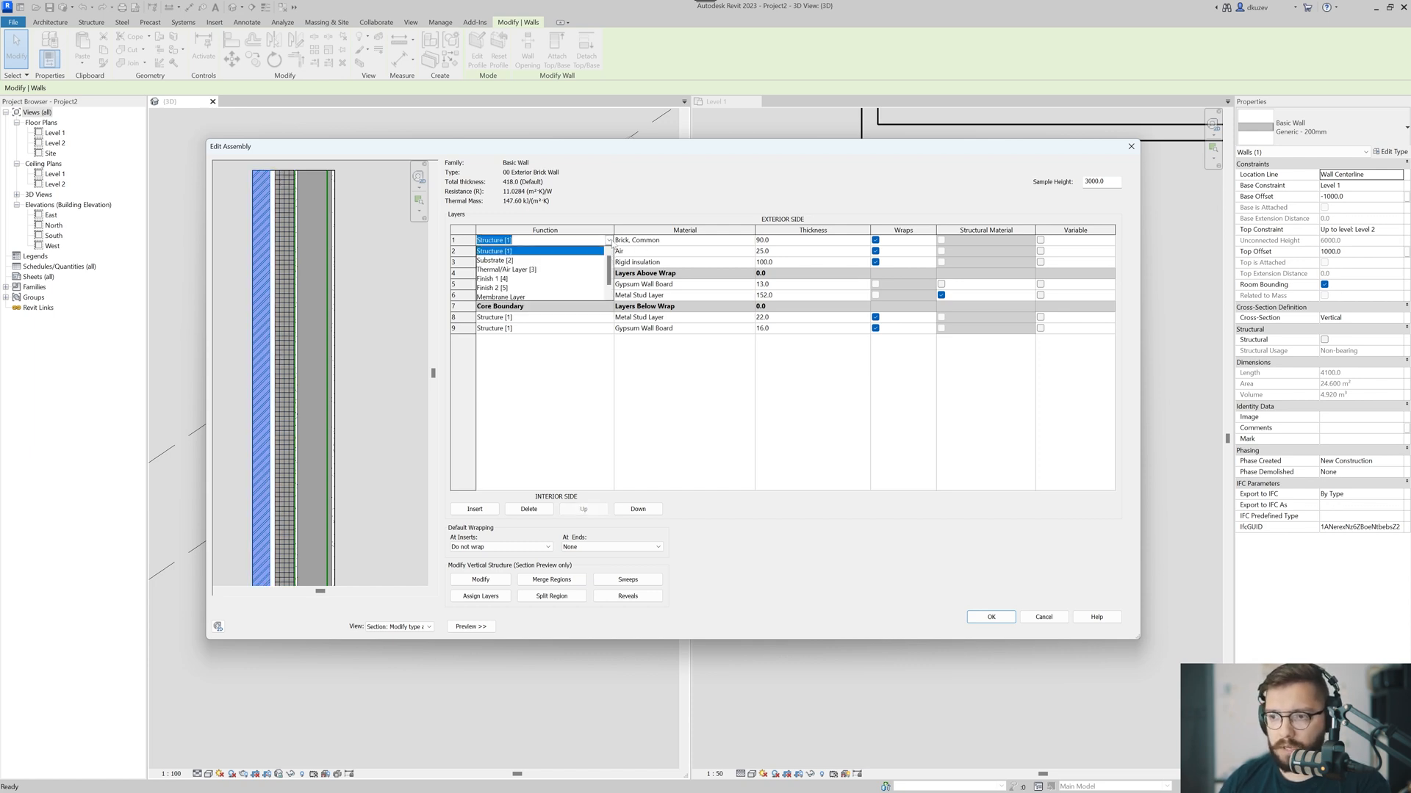
left_click(498, 279)
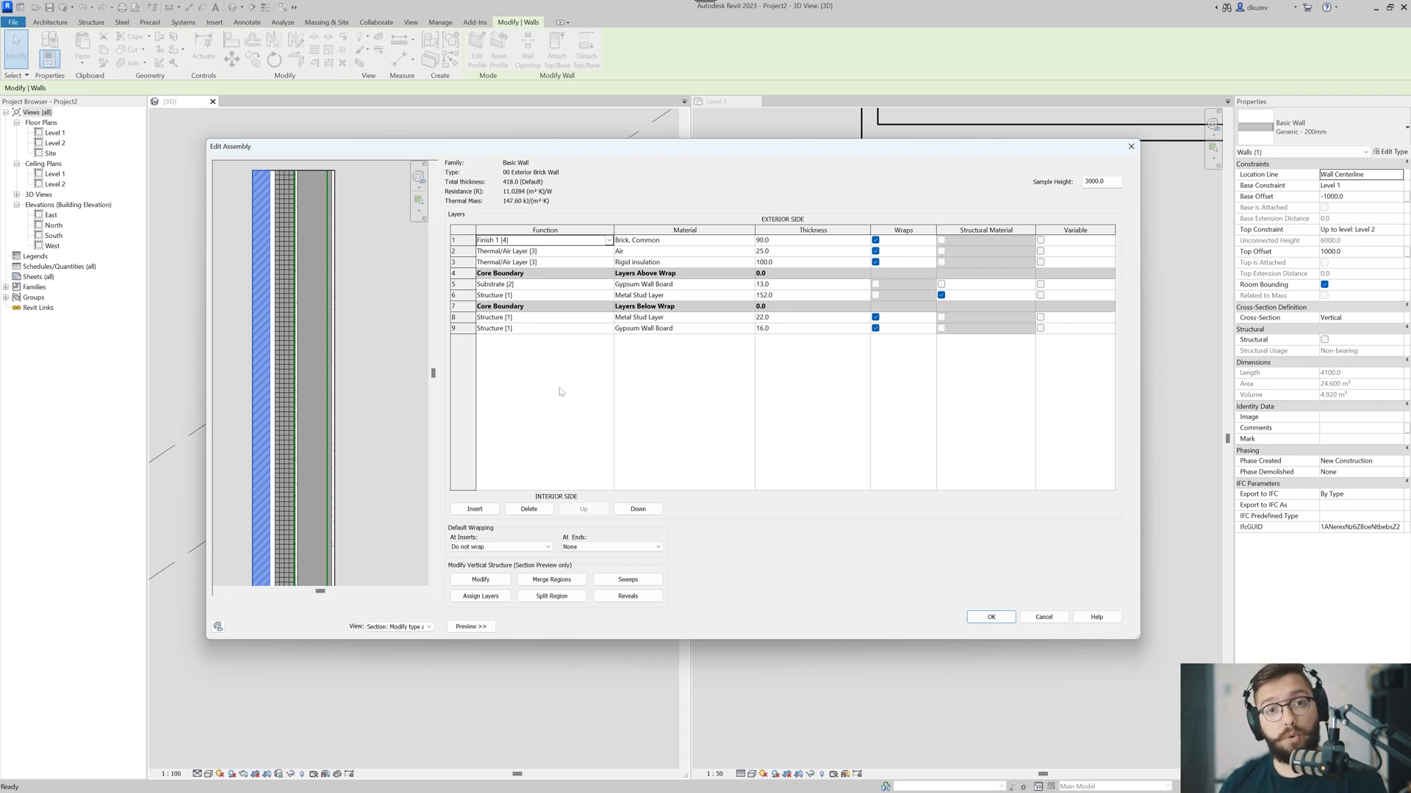
- Set the 22 mm metal stud layer to Finish 1 [4] and the 16 mm gypsum layer to Finish 2 [5], and apply the wall type
left_click(609, 318)
left_click(607, 329)
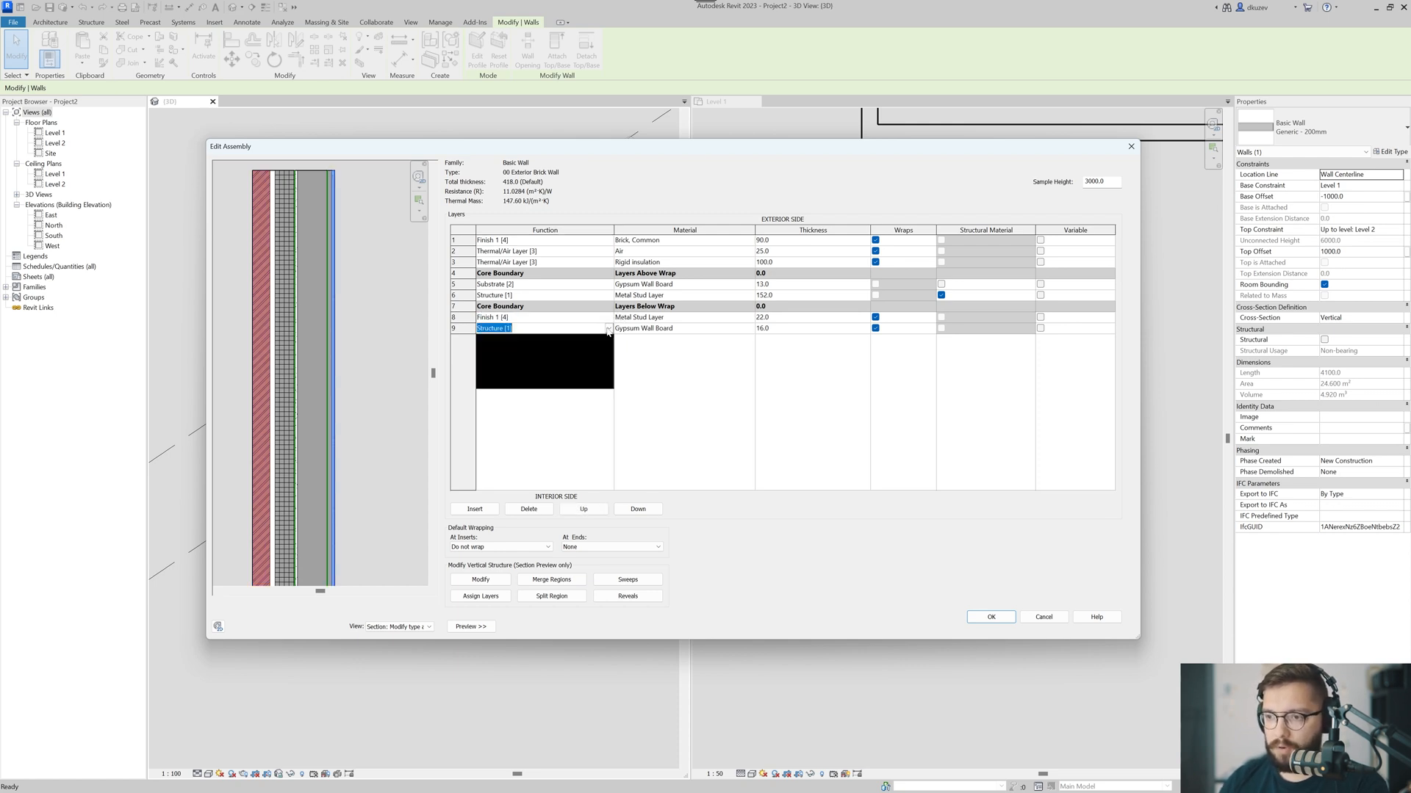
left_click(505, 376)
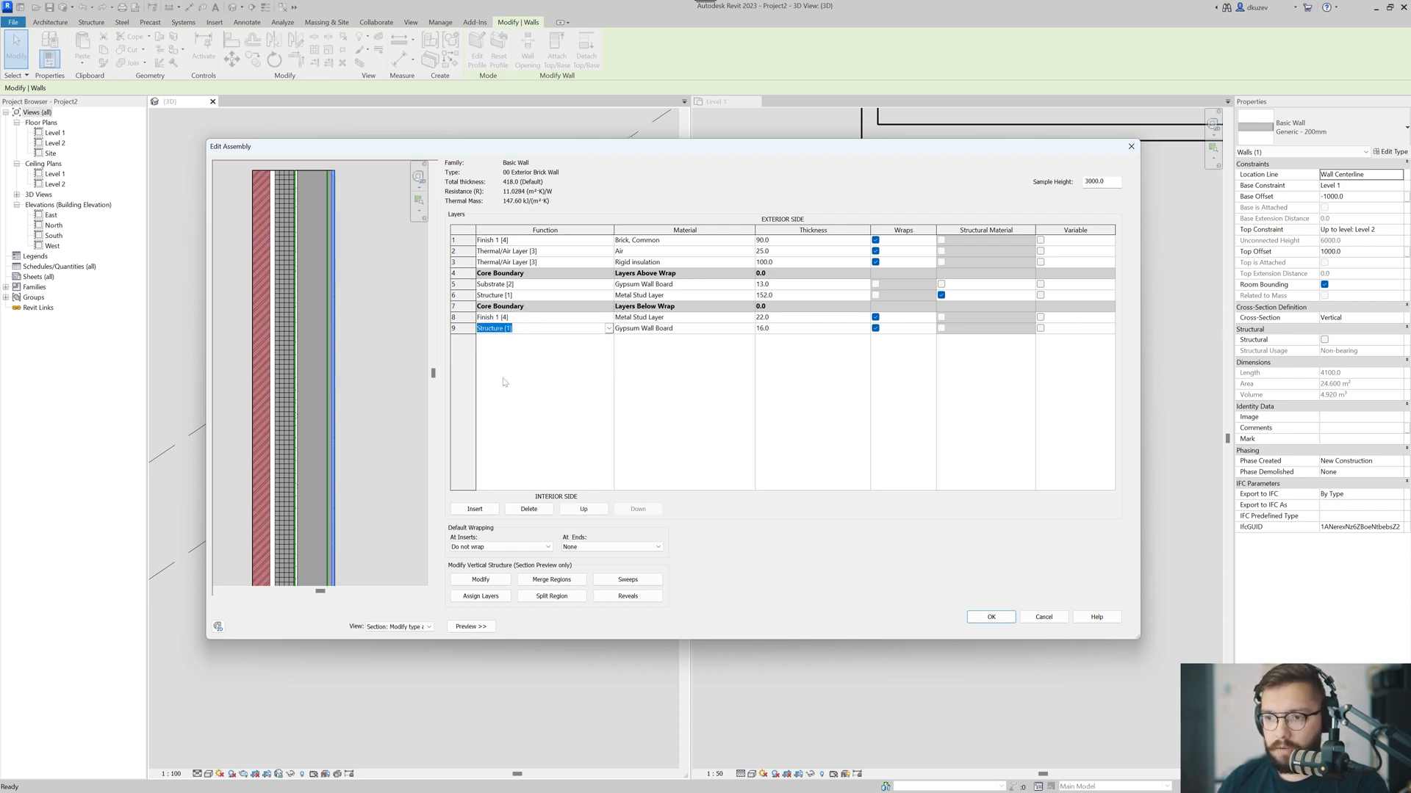
scroll(372, 409, "down", 3)
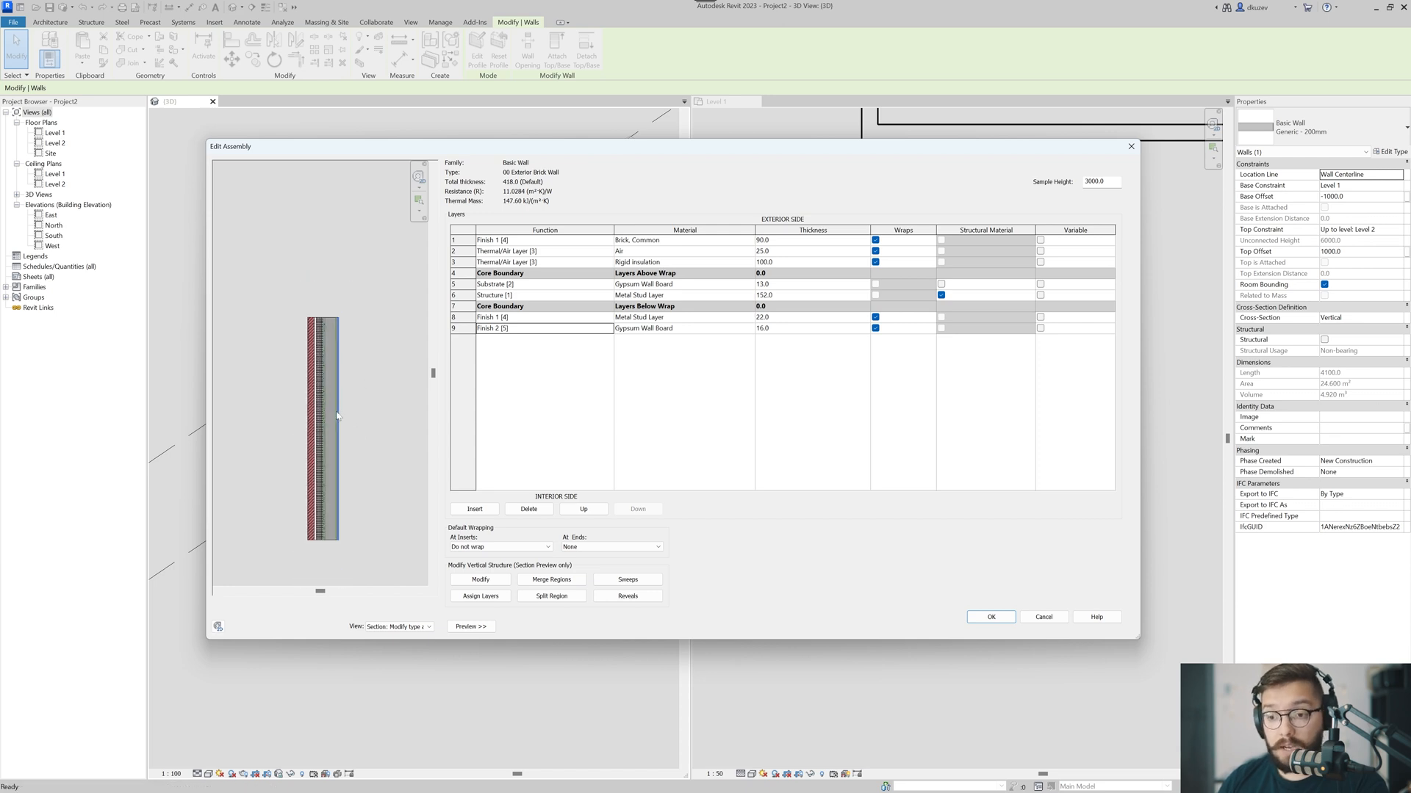
scroll(314, 275, "up", 2)
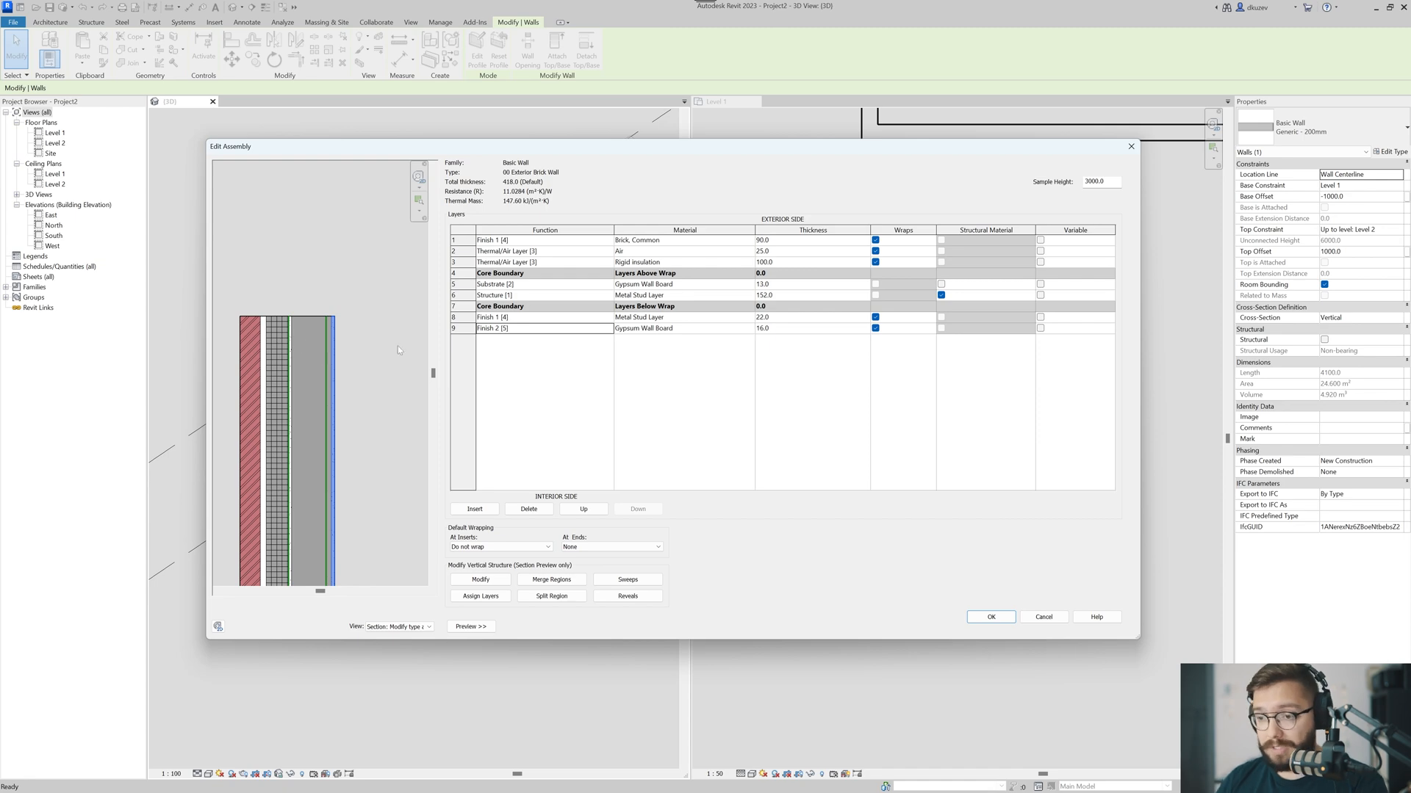
left_click(991, 617)
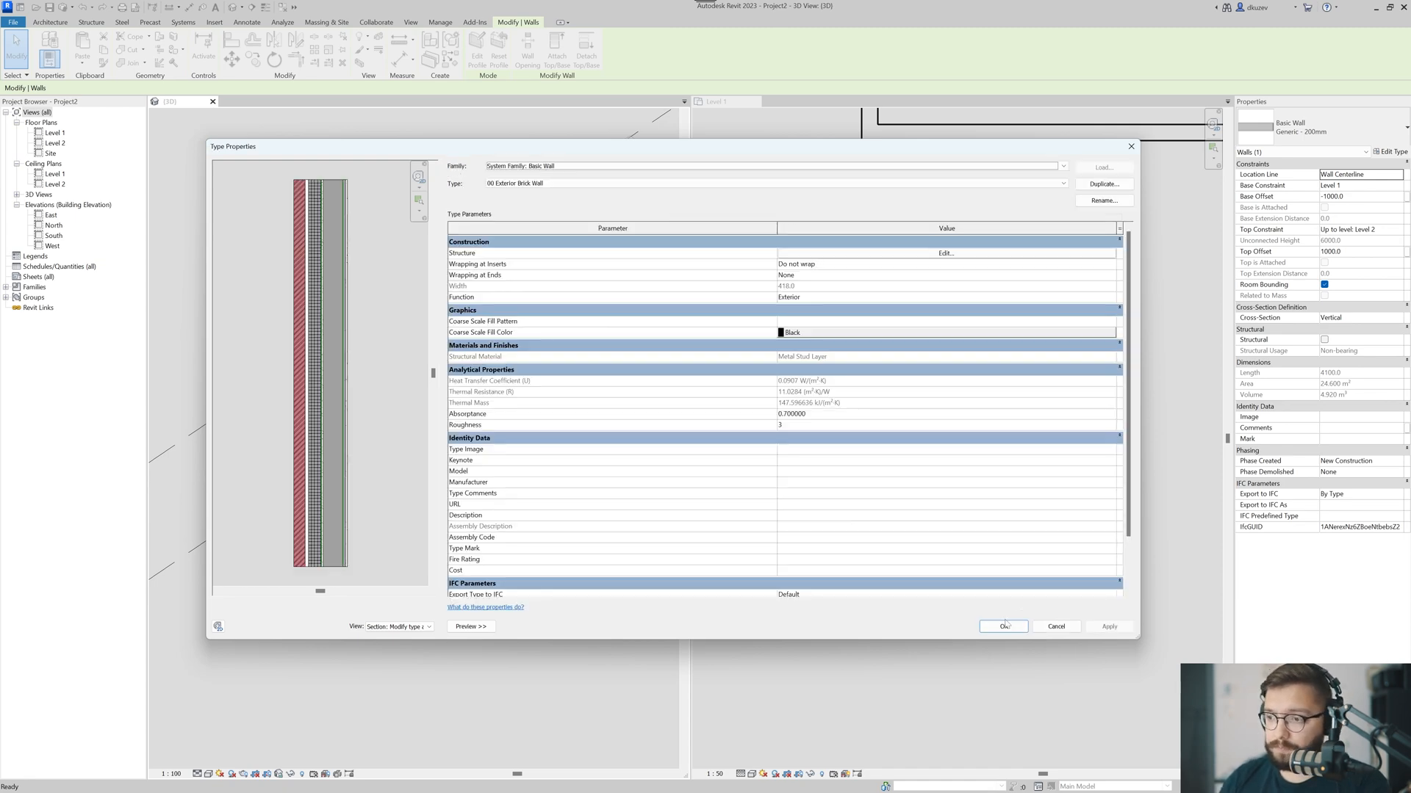
left_click(1003, 626)
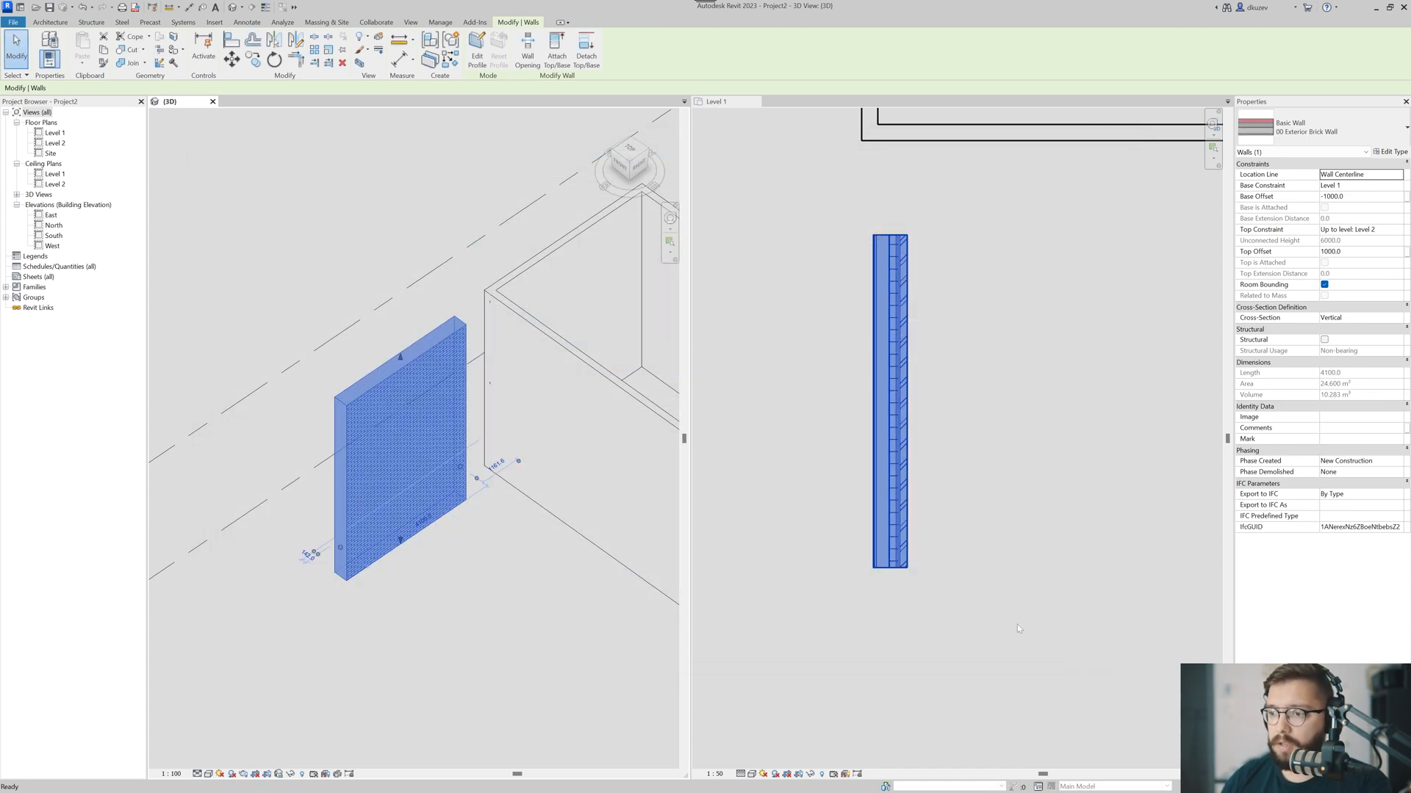
left_click(952, 586)
left_click(950, 584)
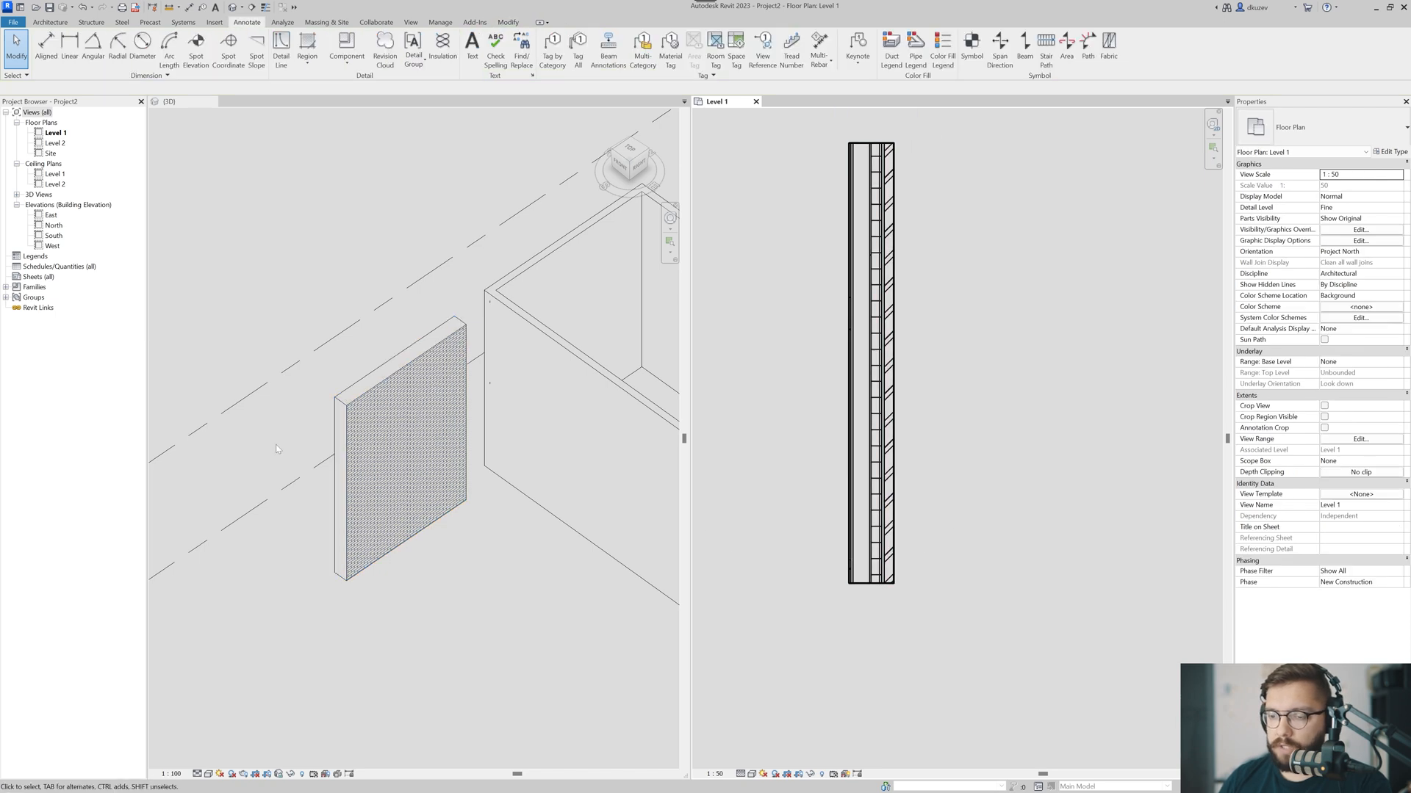
- Isolate the exterior brick wall in the 3D view with a section box around it
scroll(480, 527, "down", 2)
middle_click_drag(480, 528, 451, 521)
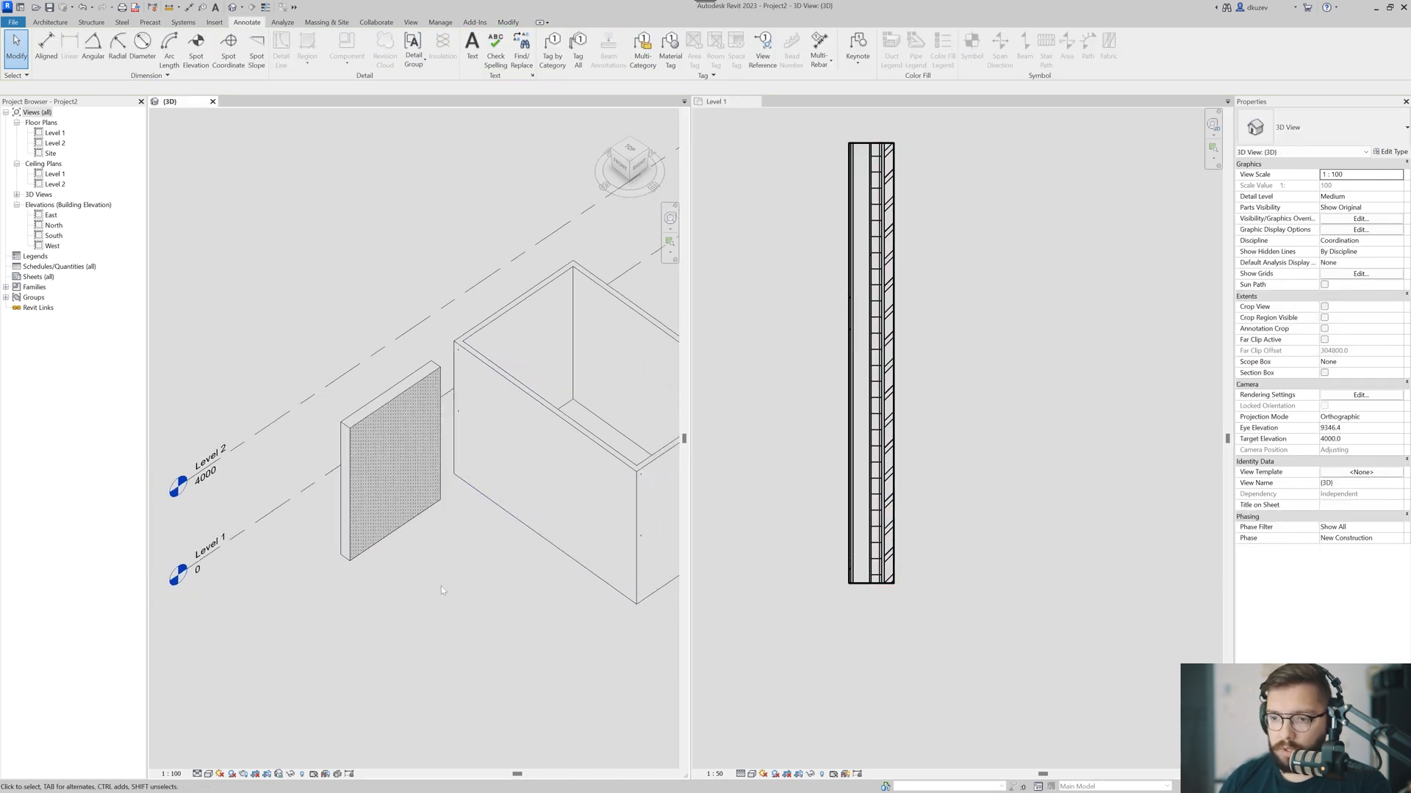
left_click(403, 497)
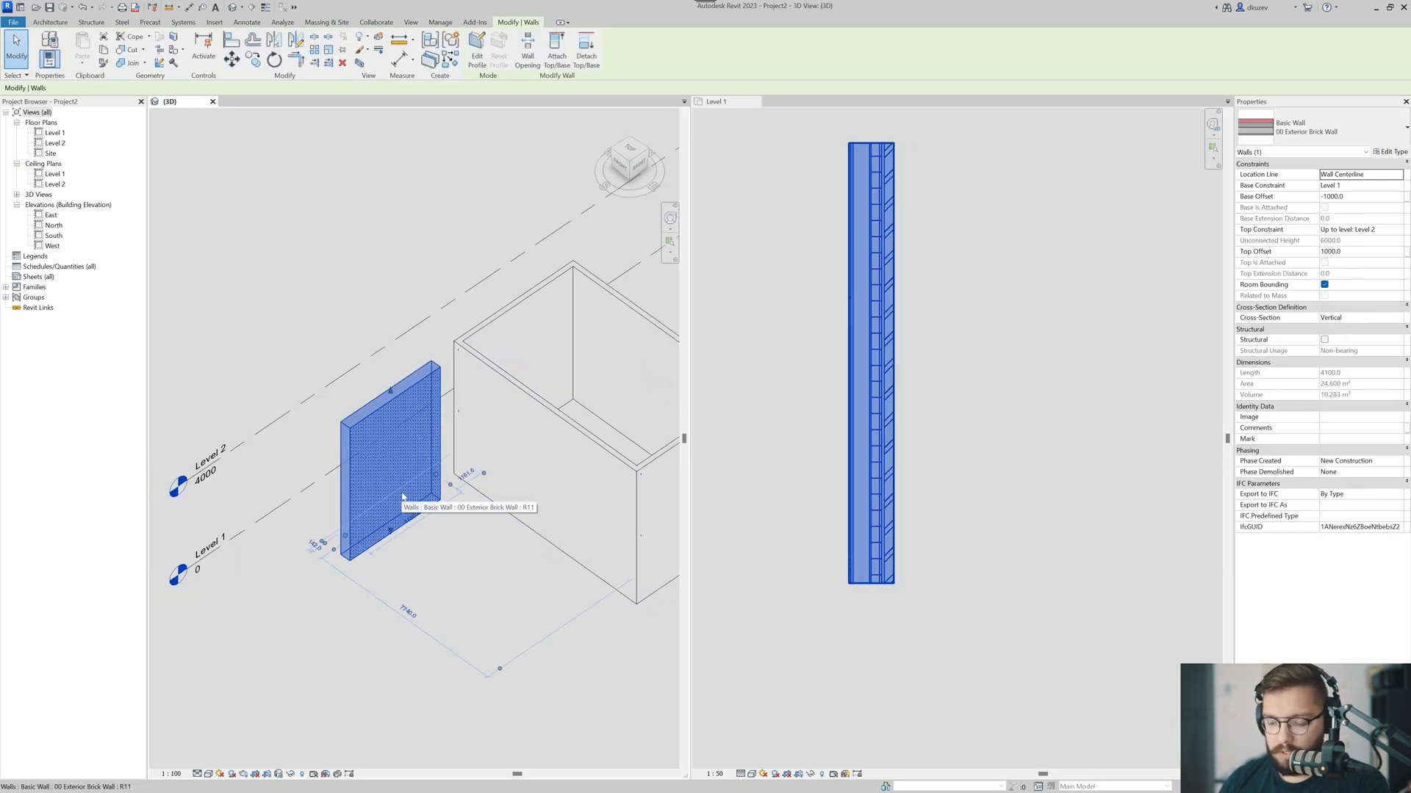
key("b")
key("x")
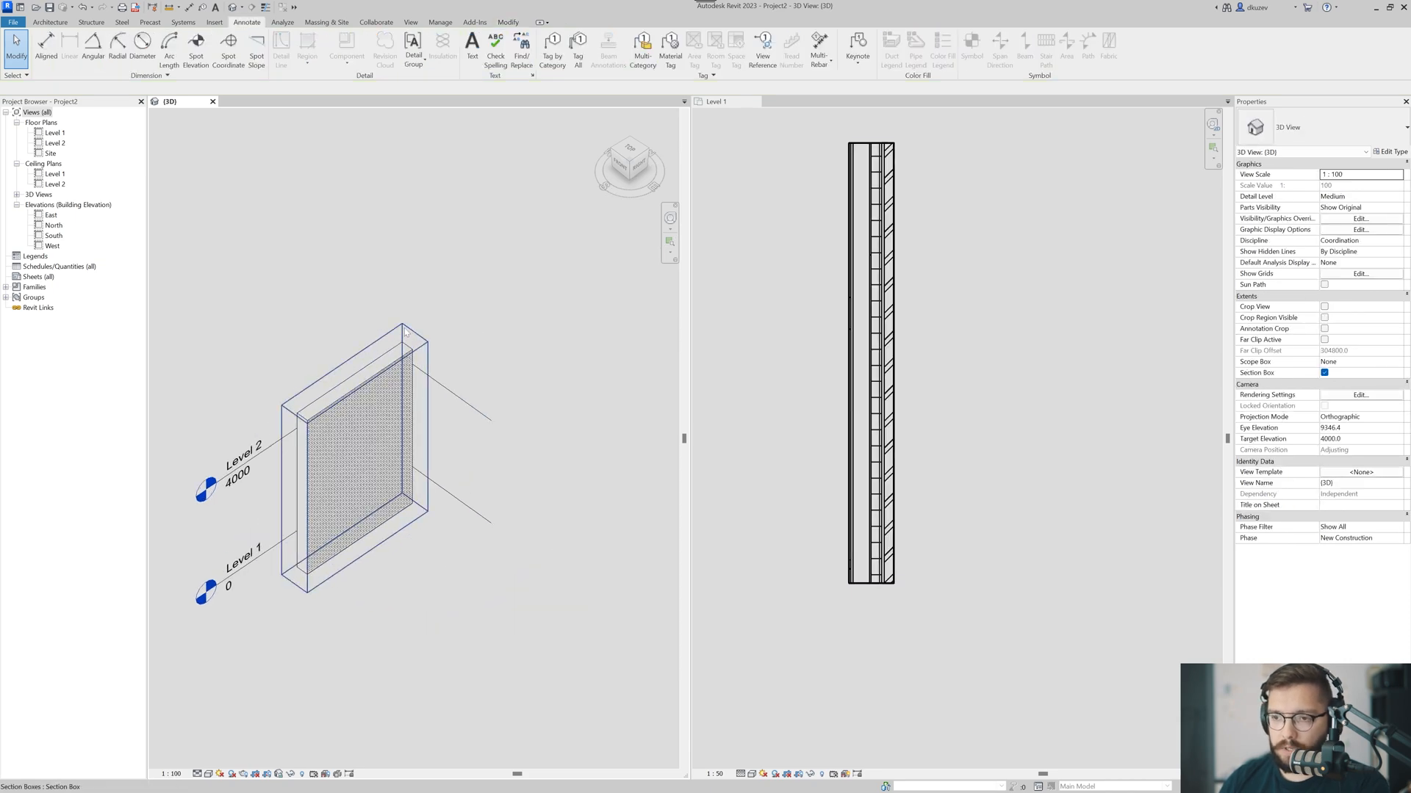
- Lower the top face of the section box so it cuts horizontally through the wall and exposes its layers
left_click(404, 328)
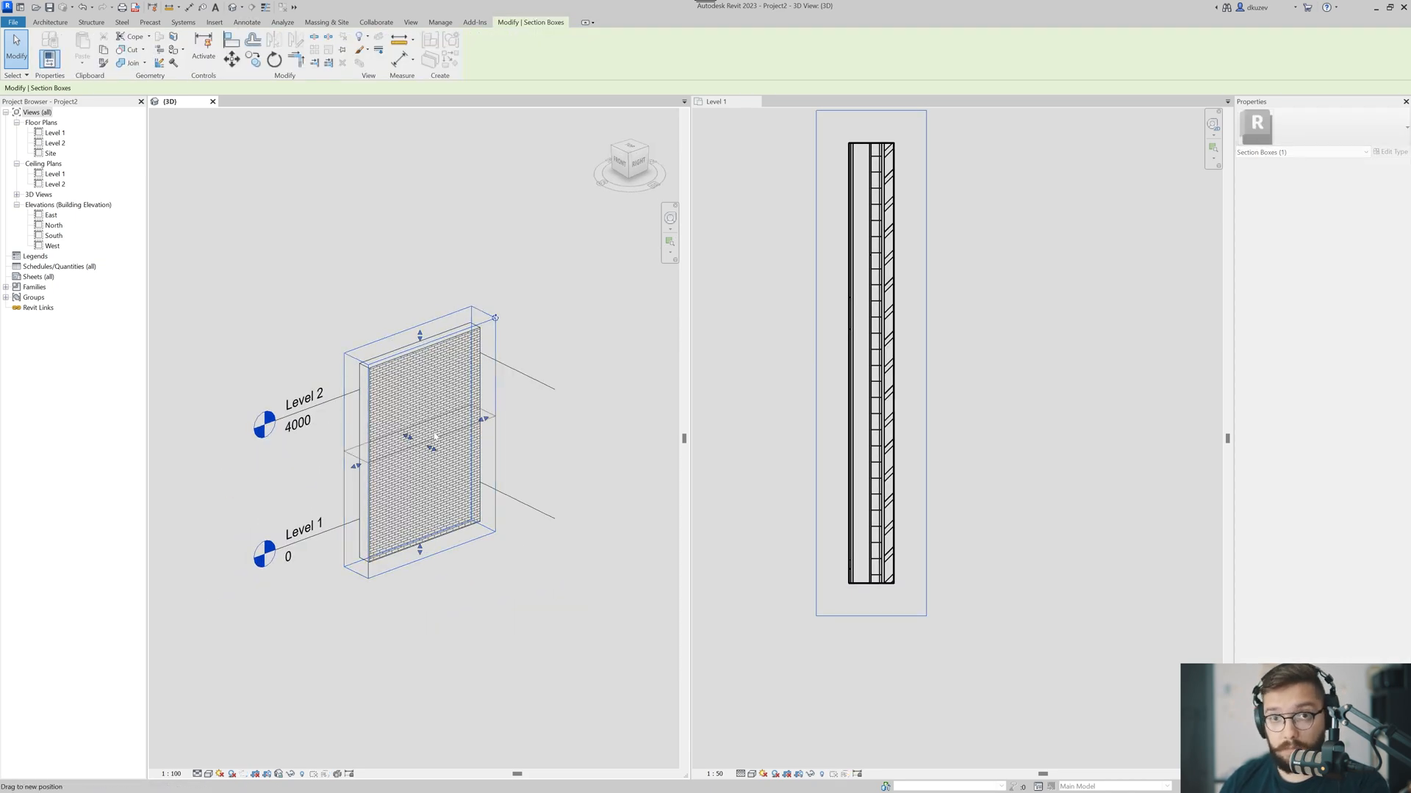
left_click_drag(434, 436, 434, 437)
middle_click_drag(438, 452, 400, 570, "shift")
left_click(472, 552)
scroll(393, 516, "up", 5)
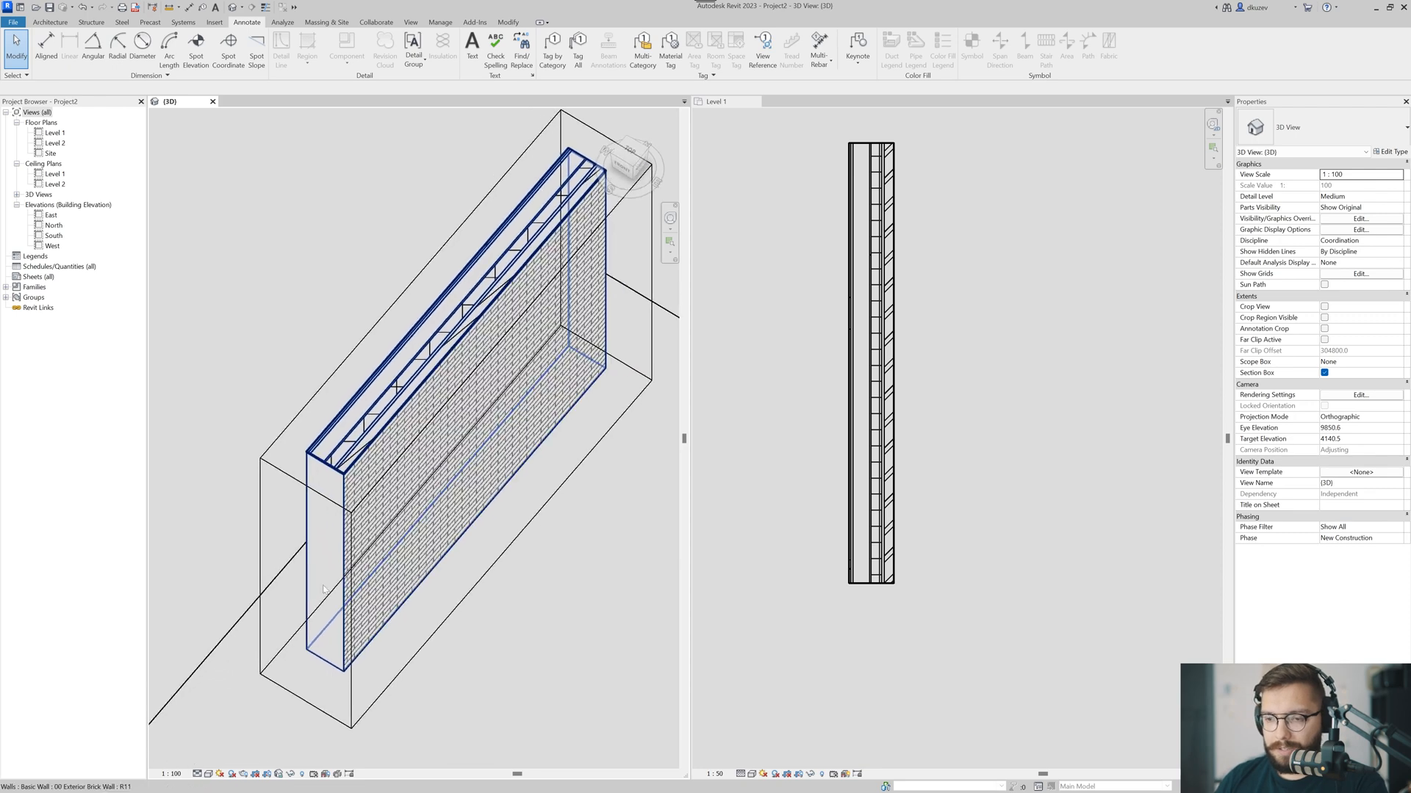
- Set the 3D view scale to 1:50 and examine the wall's brick pattern and cut layers up close
left_click(171, 774)
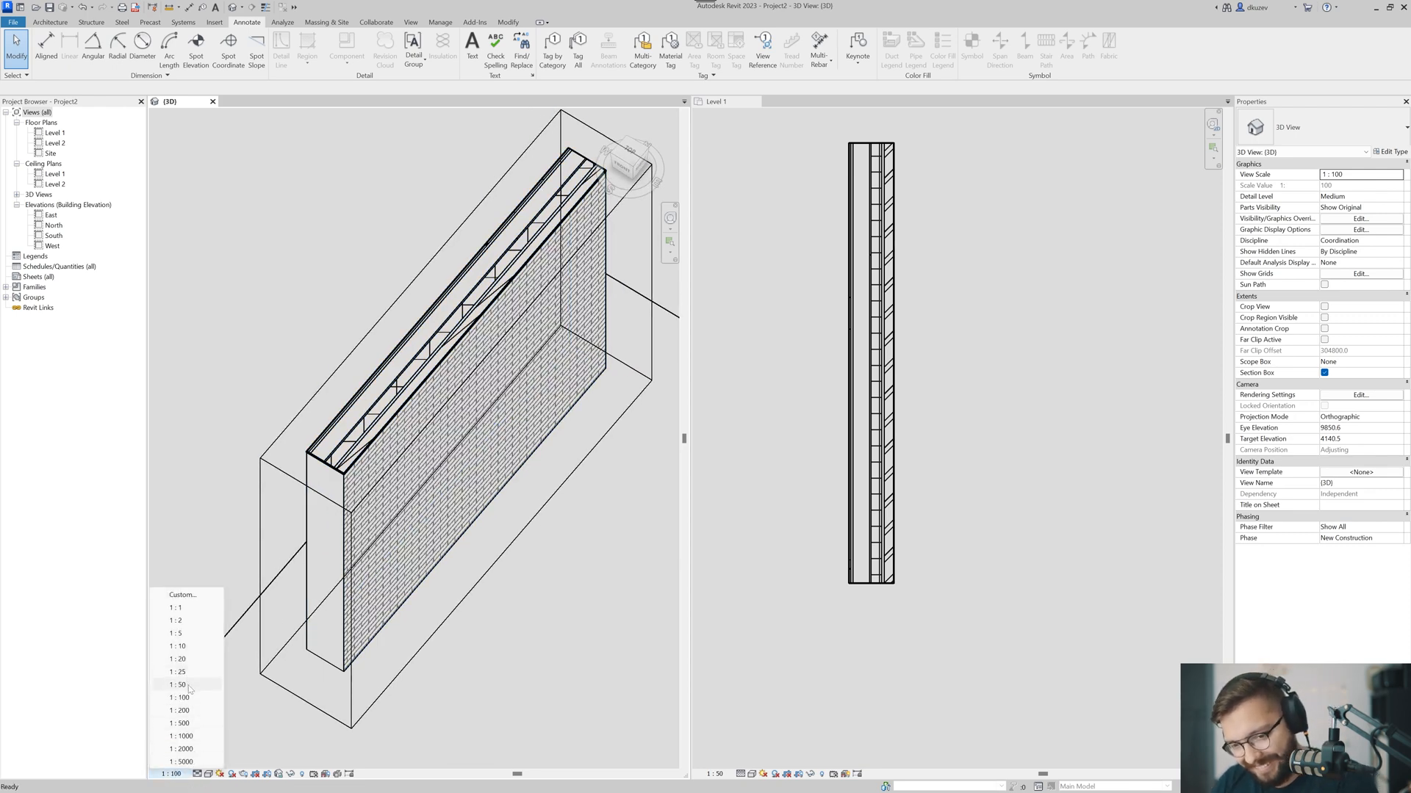
left_click(189, 688)
middle_click_drag(405, 418, 368, 404, "shift")
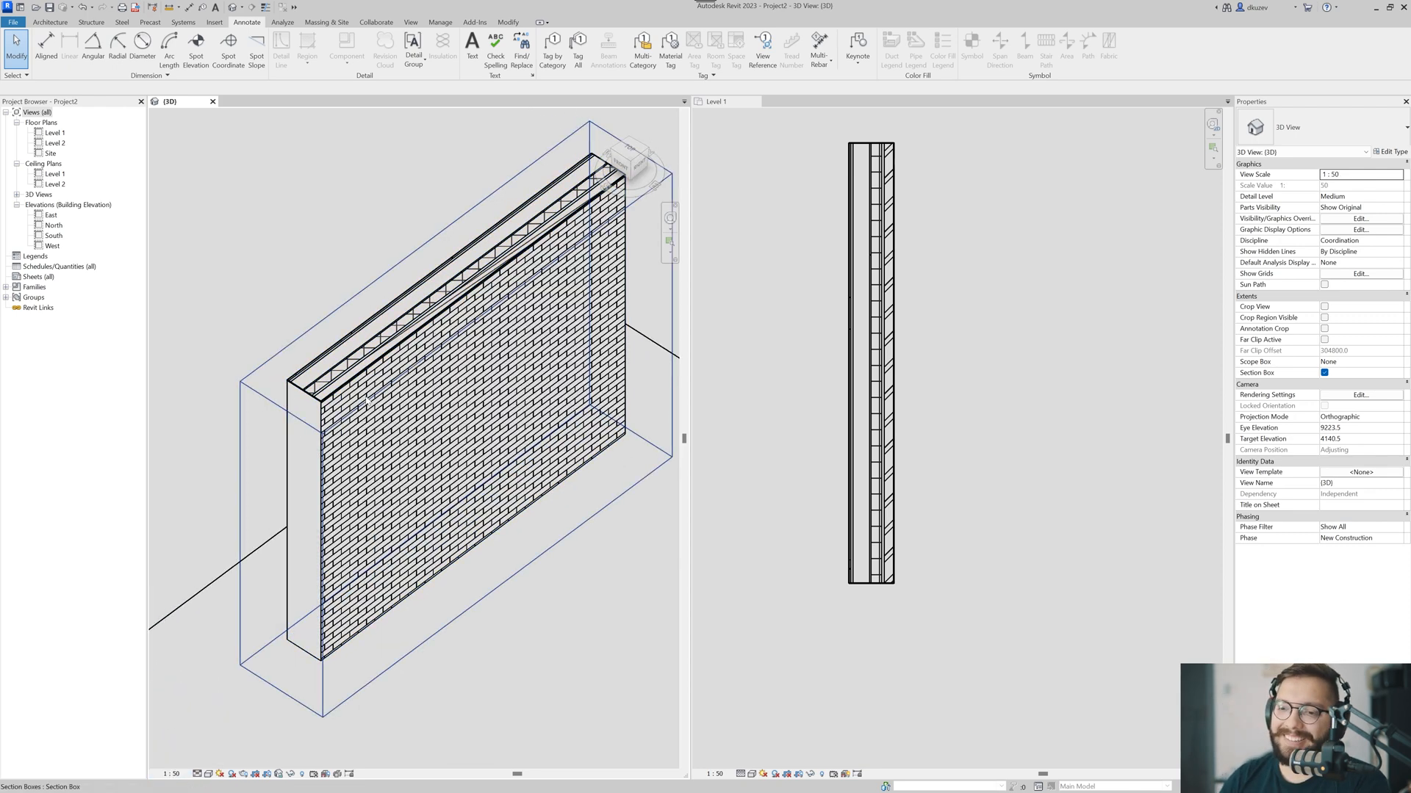
scroll(443, 357, "up", 3)
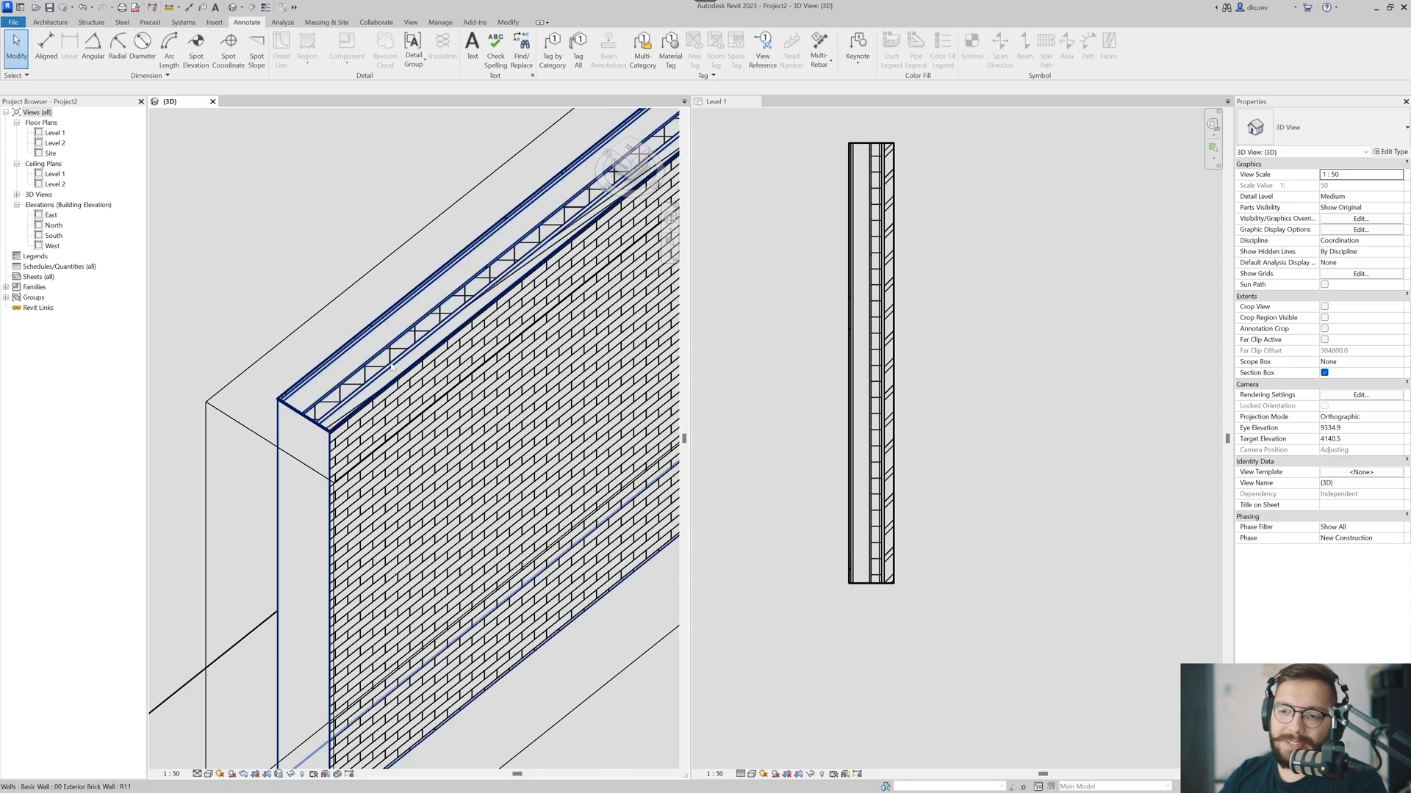
middle_click_drag(368, 389, 437, 412, "shift")
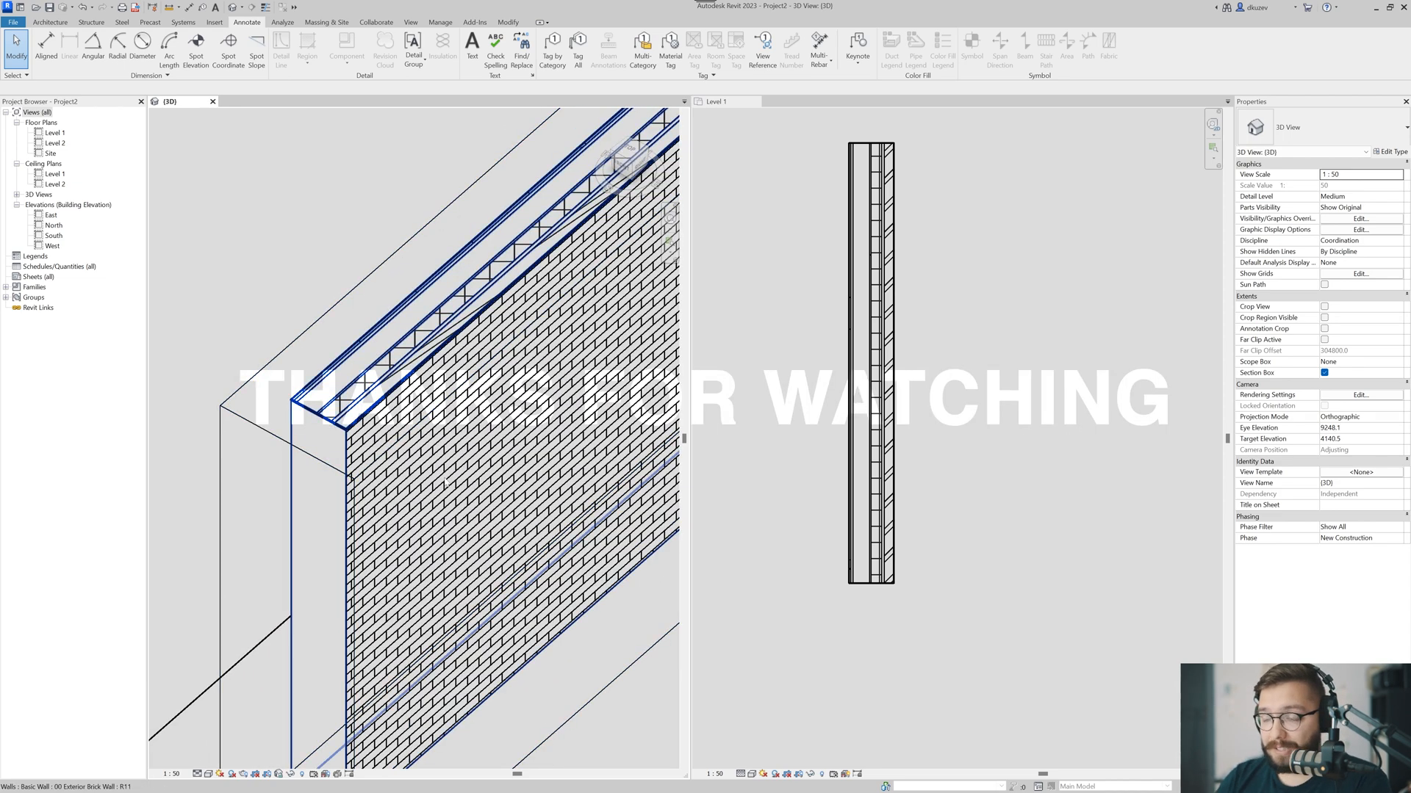